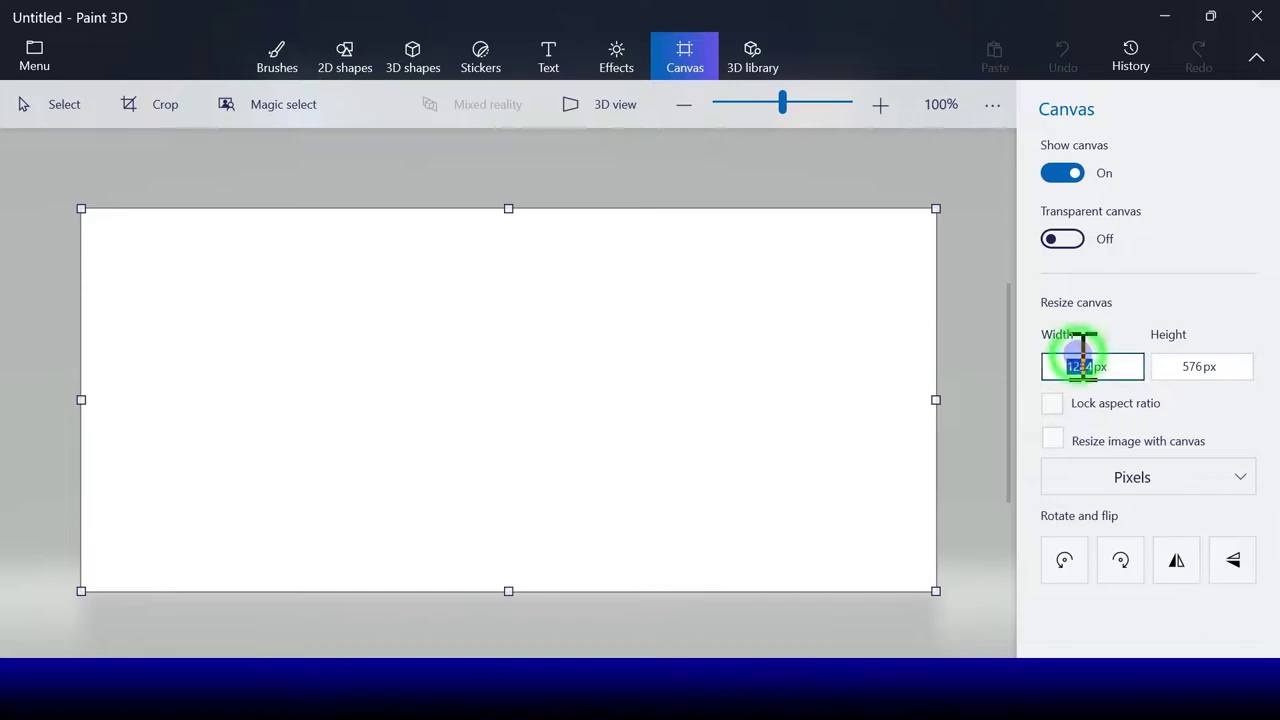
Step: Resize the canvas to 800 px wide and 800 px high
{"action": "type", "text": "80"}
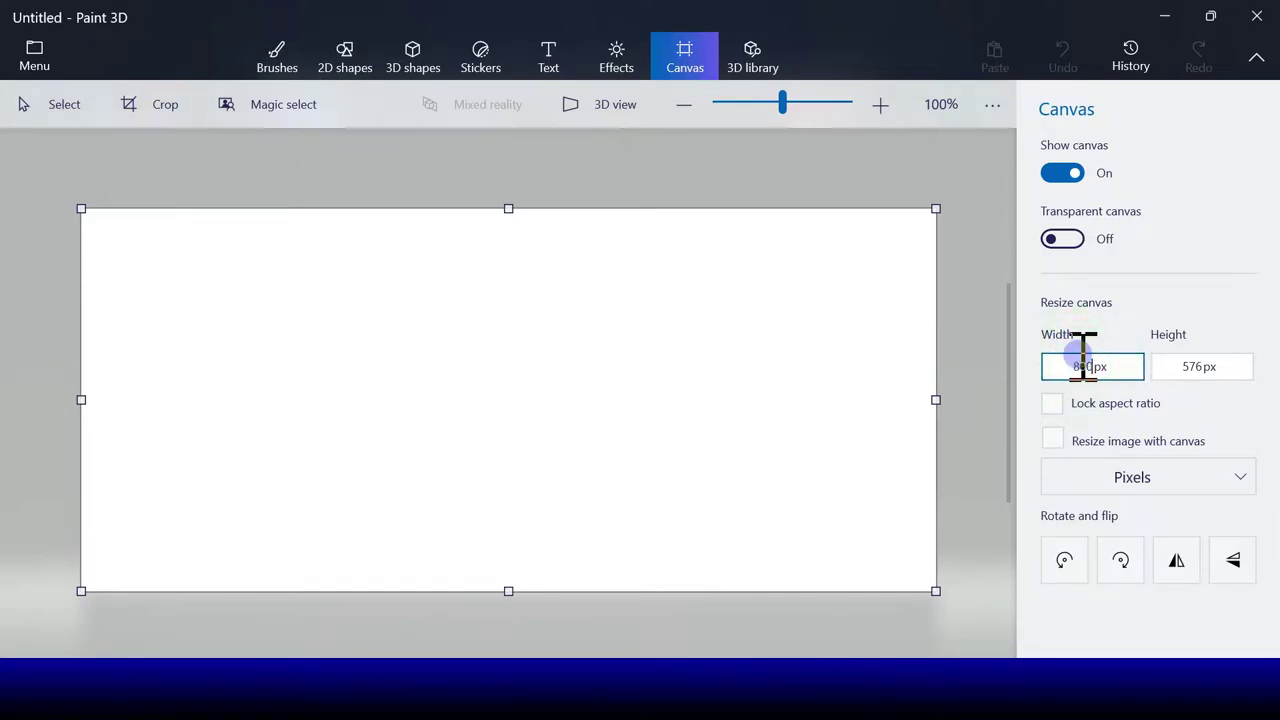
{"action": "type", "text": "0"}
{"action": "left_click", "coordinate": [1199, 366]}
{"action": "type", "text": "8"}
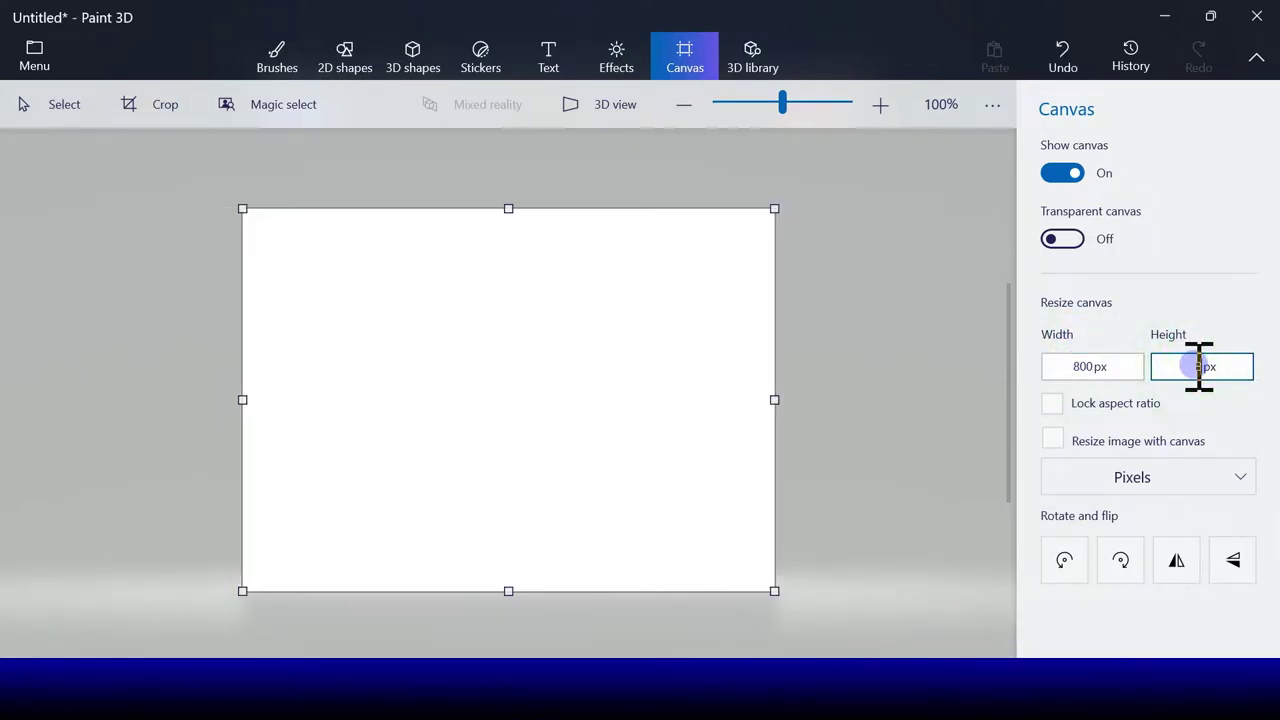
{"action": "type", "text": "00"}
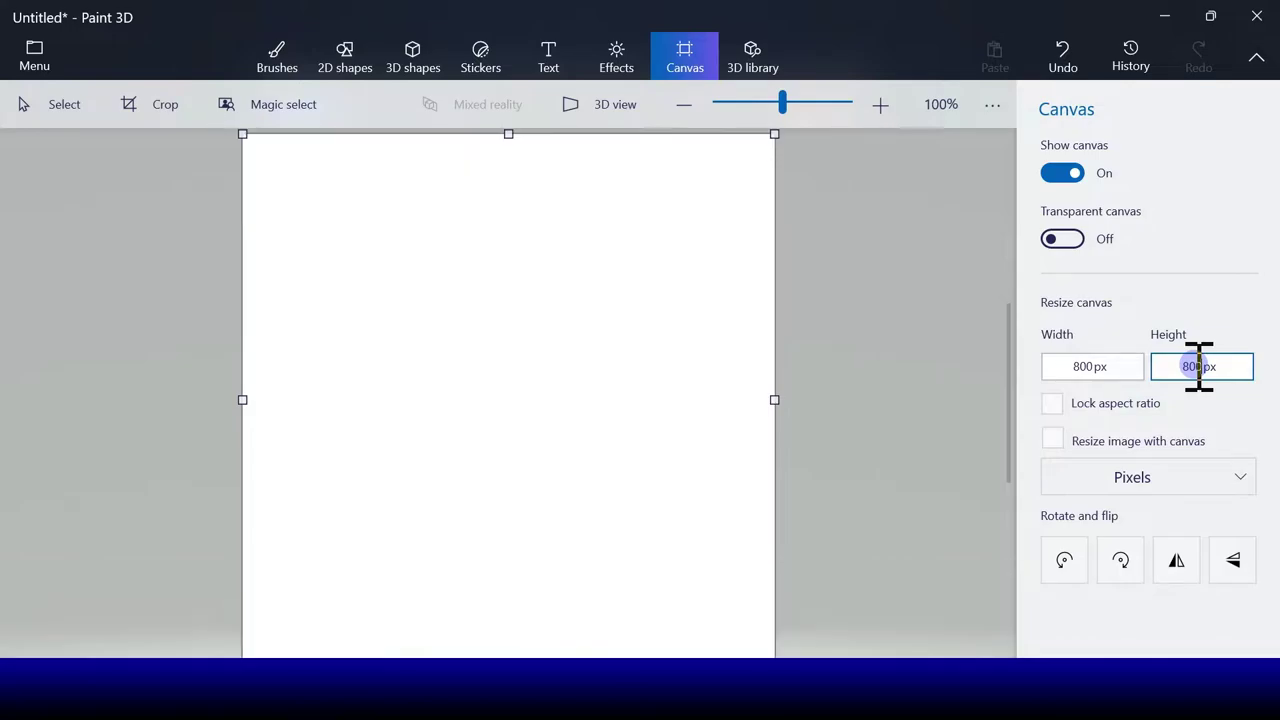
{"action": "left_click", "coordinate": [905, 364]}
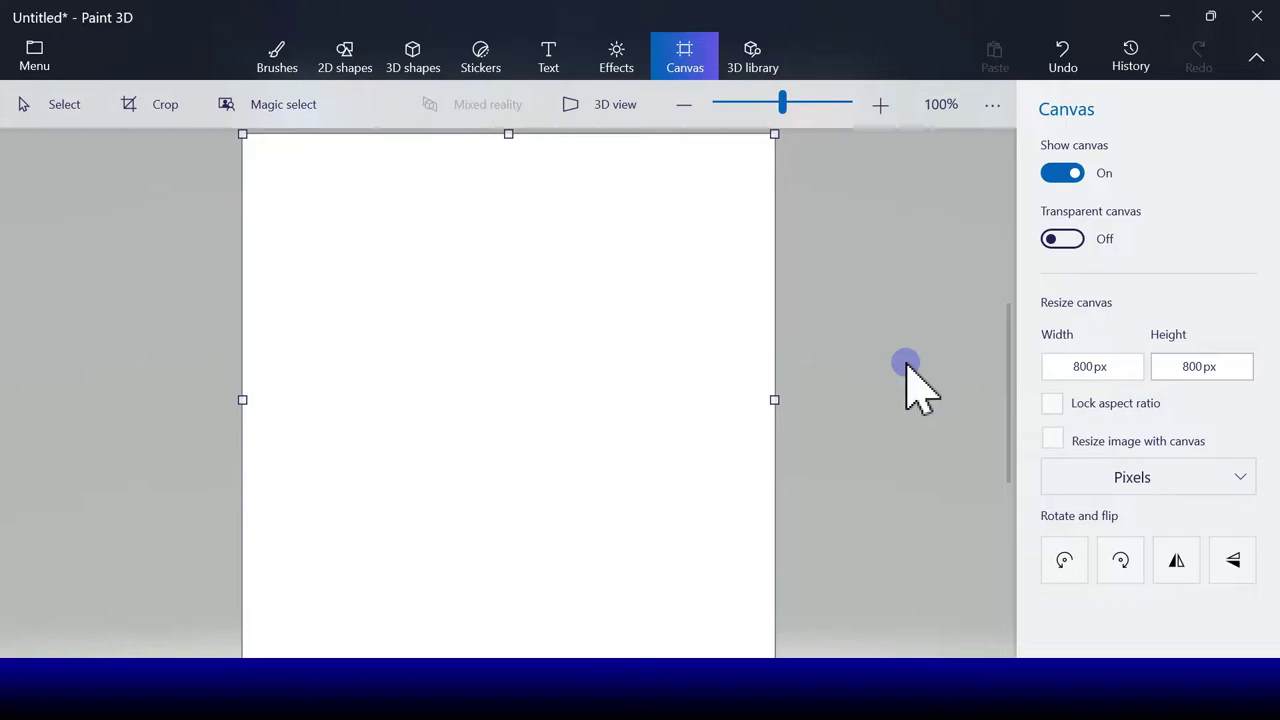
Step: Fill the whole canvas with light turquoise using the Fill brush
{"action": "left_click", "coordinate": [286, 60]}
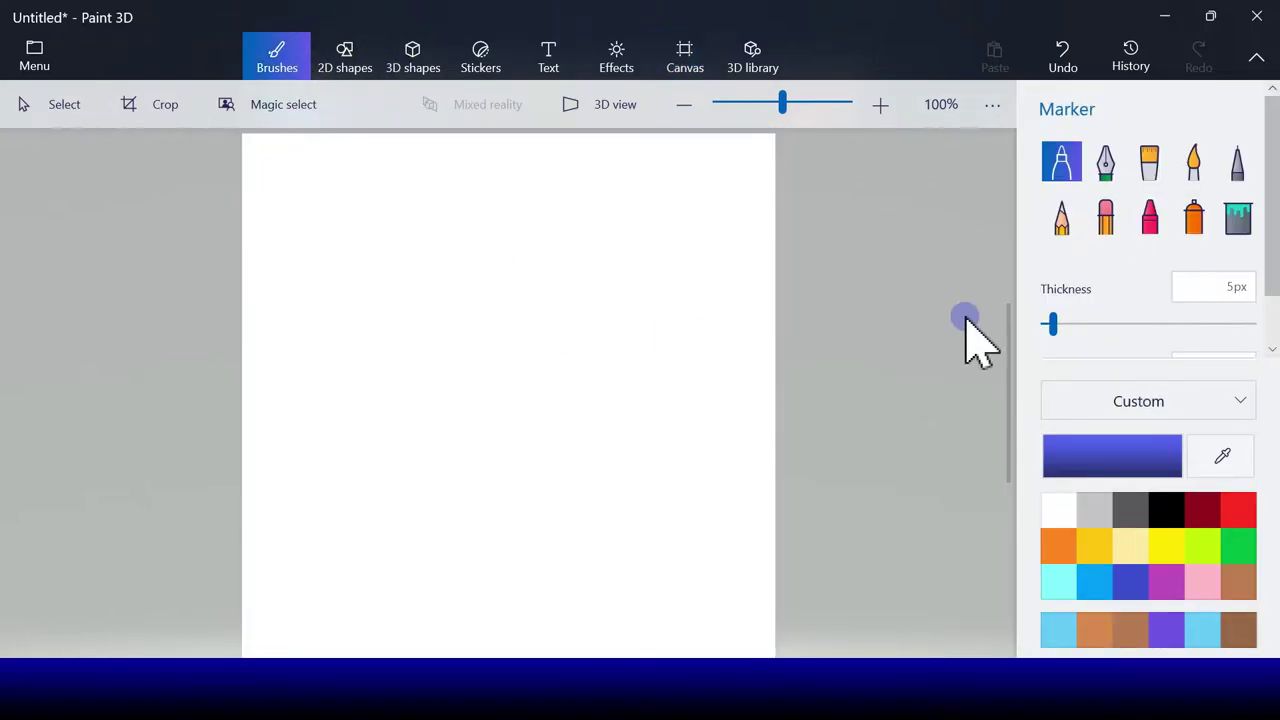
{"action": "left_click", "coordinate": [1060, 581]}
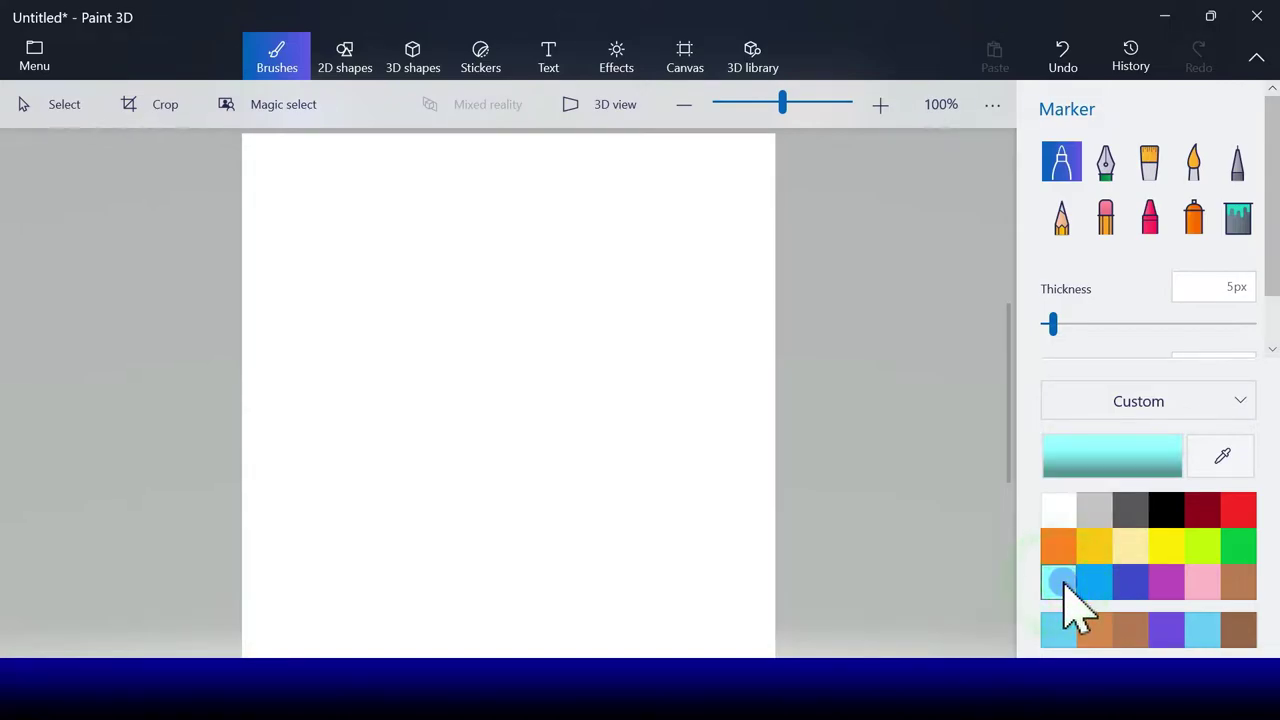
{"action": "left_click", "coordinate": [1238, 218]}
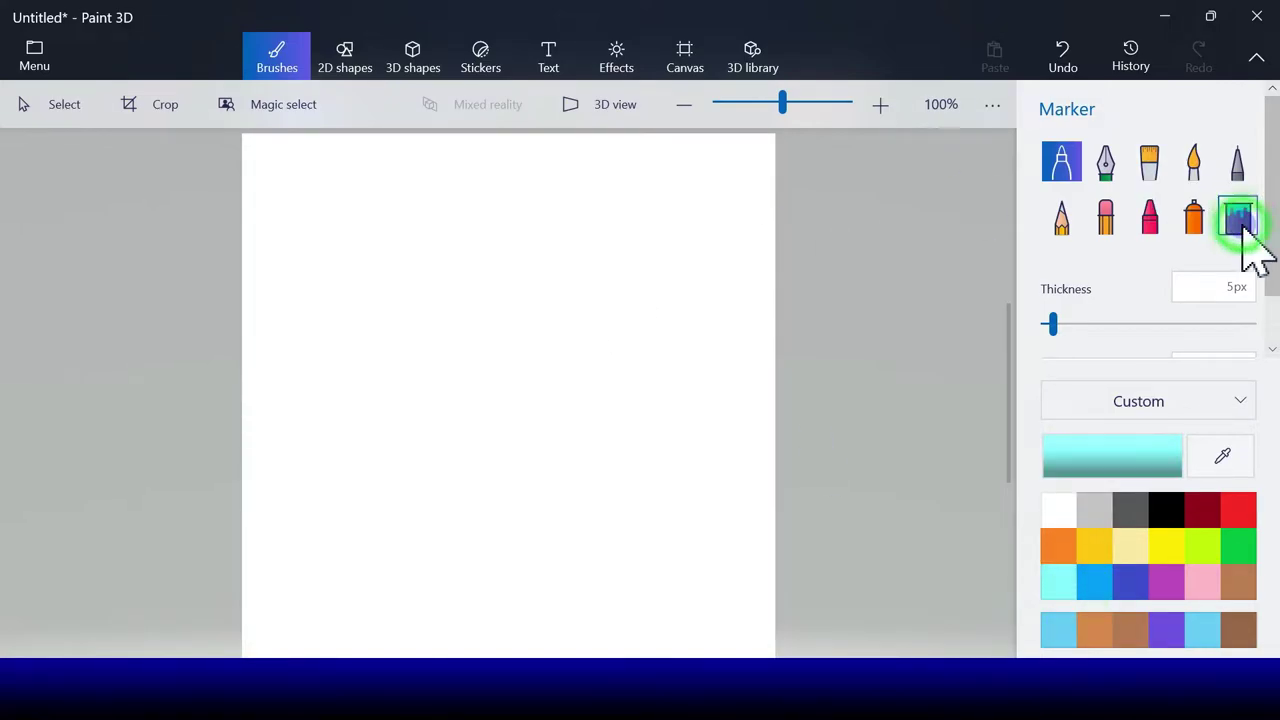
{"action": "left_click", "coordinate": [661, 380]}
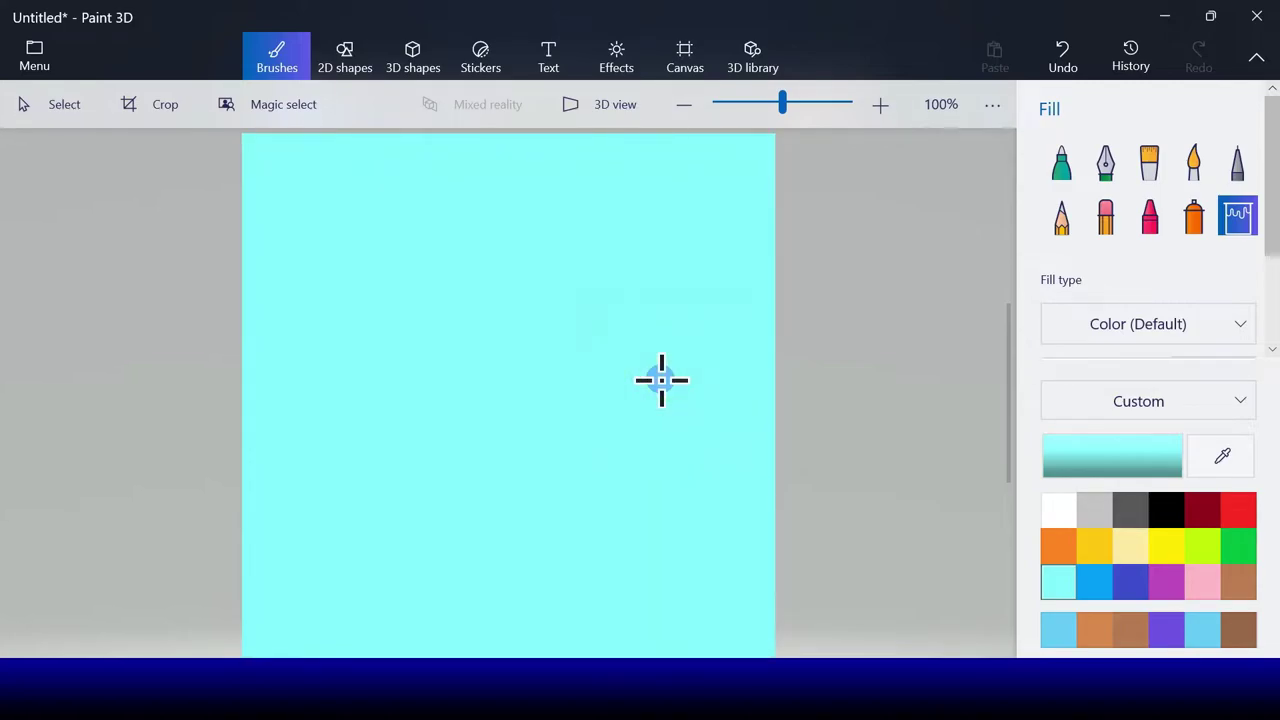
Step: Draw a wide, flat, unfilled ellipse with a 10 px black outline in the canvas's lower half as the bell's inner opening
{"action": "left_click", "coordinate": [340, 78]}
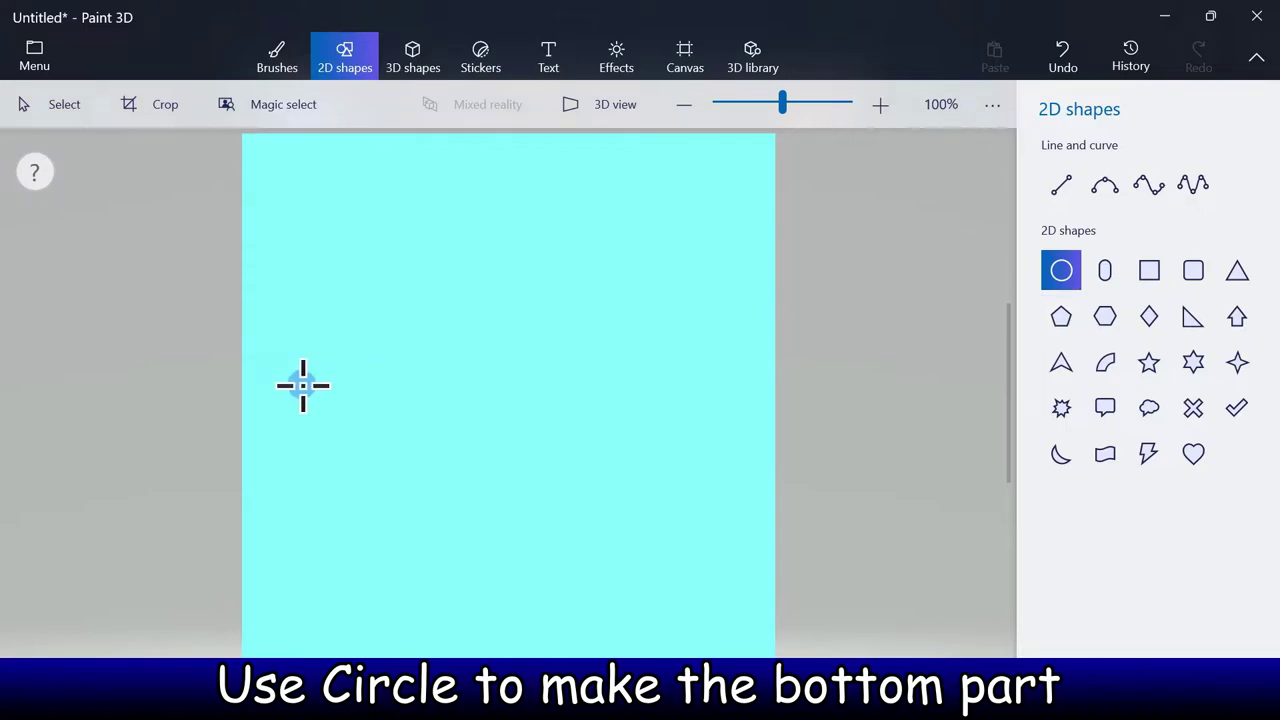
{"action": "left_click", "coordinate": [391, 432]}
{"action": "left_click_drag", "start_coordinate": [590, 536], "coordinate": [702, 538]}
{"action": "left_click_drag", "start_coordinate": [546, 460], "coordinate": [560, 520]}
{"action": "left_click_drag", "start_coordinate": [646, 528], "coordinate": [672, 531]}
{"action": "left_click_drag", "start_coordinate": [549, 526], "coordinate": [551, 528]}
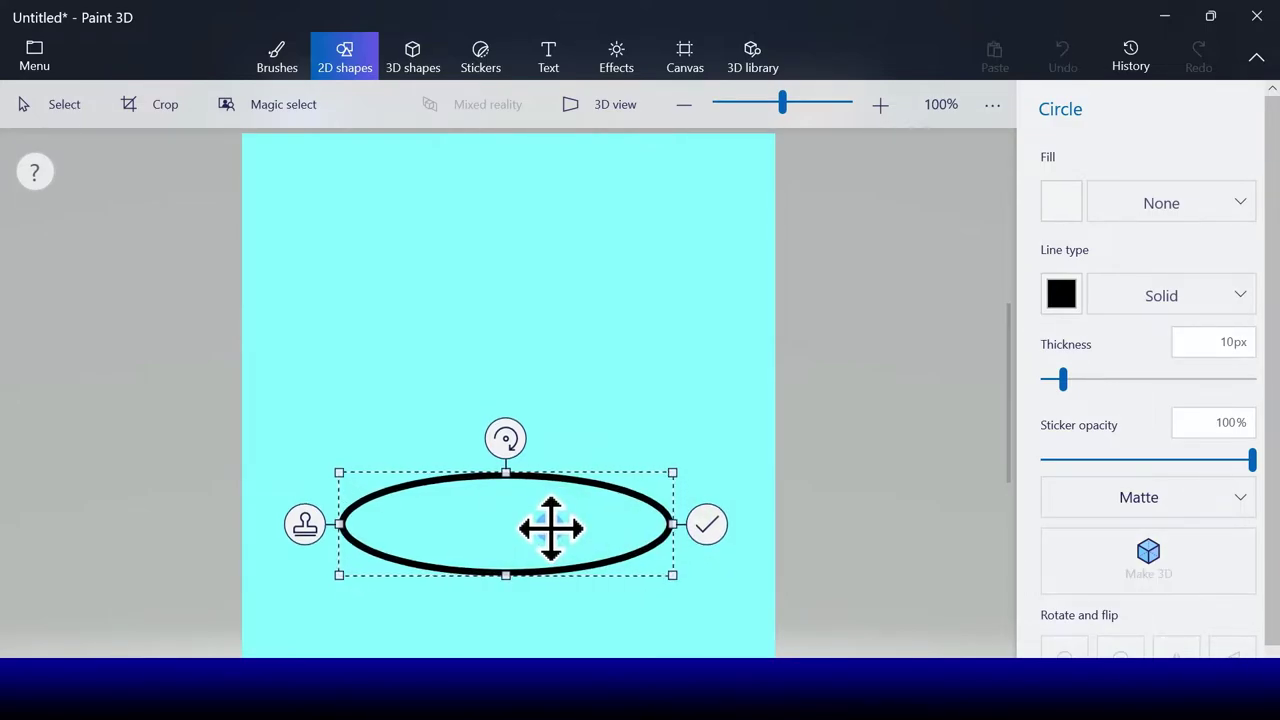
{"action": "left_click", "coordinate": [551, 528]}
Step: Draw a slightly larger unfilled black ellipse around the first one to form the bell's rim
{"action": "left_click", "coordinate": [1063, 268]}
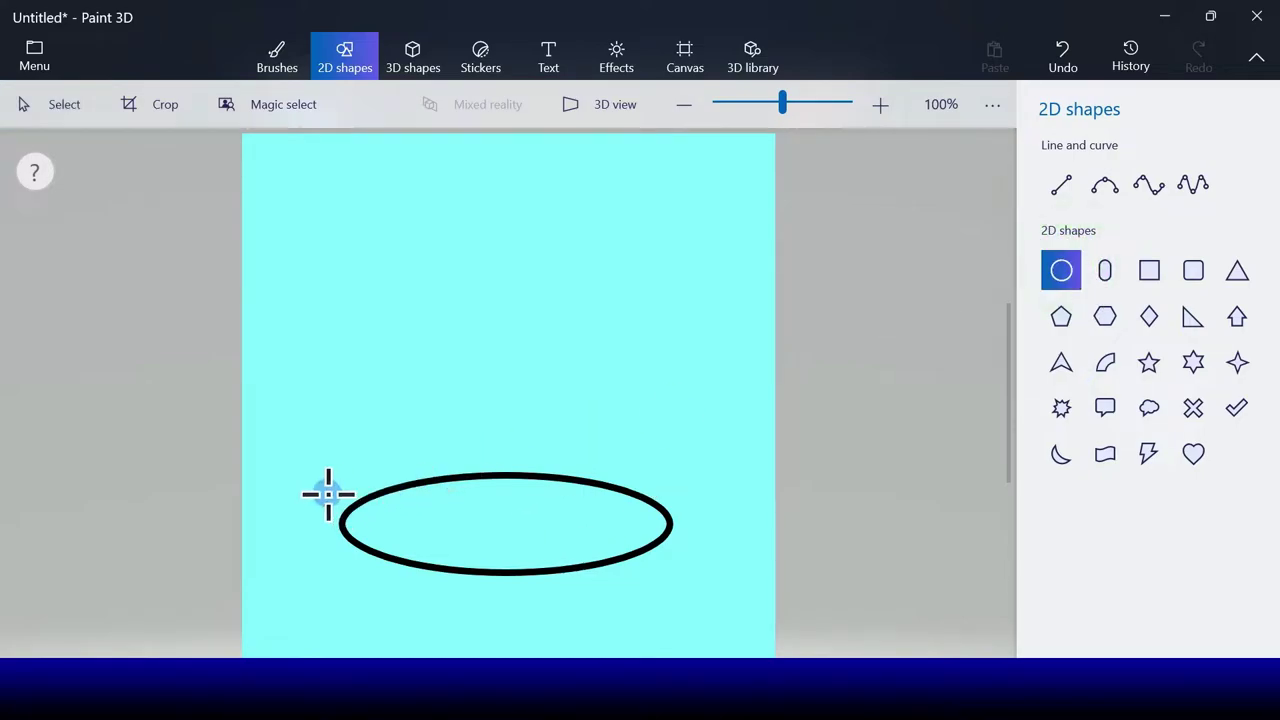
{"action": "left_click_drag", "start_coordinate": [309, 478], "coordinate": [707, 596]}
{"action": "left_click_drag", "start_coordinate": [538, 545], "coordinate": [509, 601]}
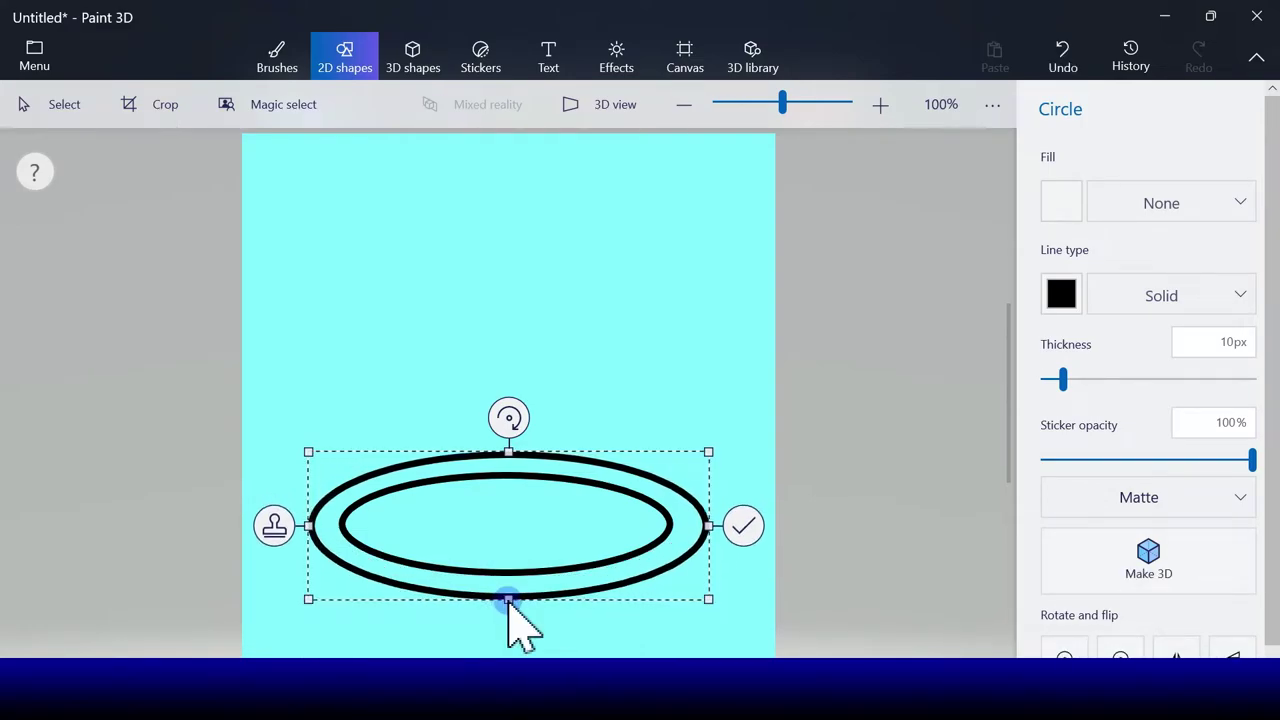
{"action": "left_click", "coordinate": [745, 530]}
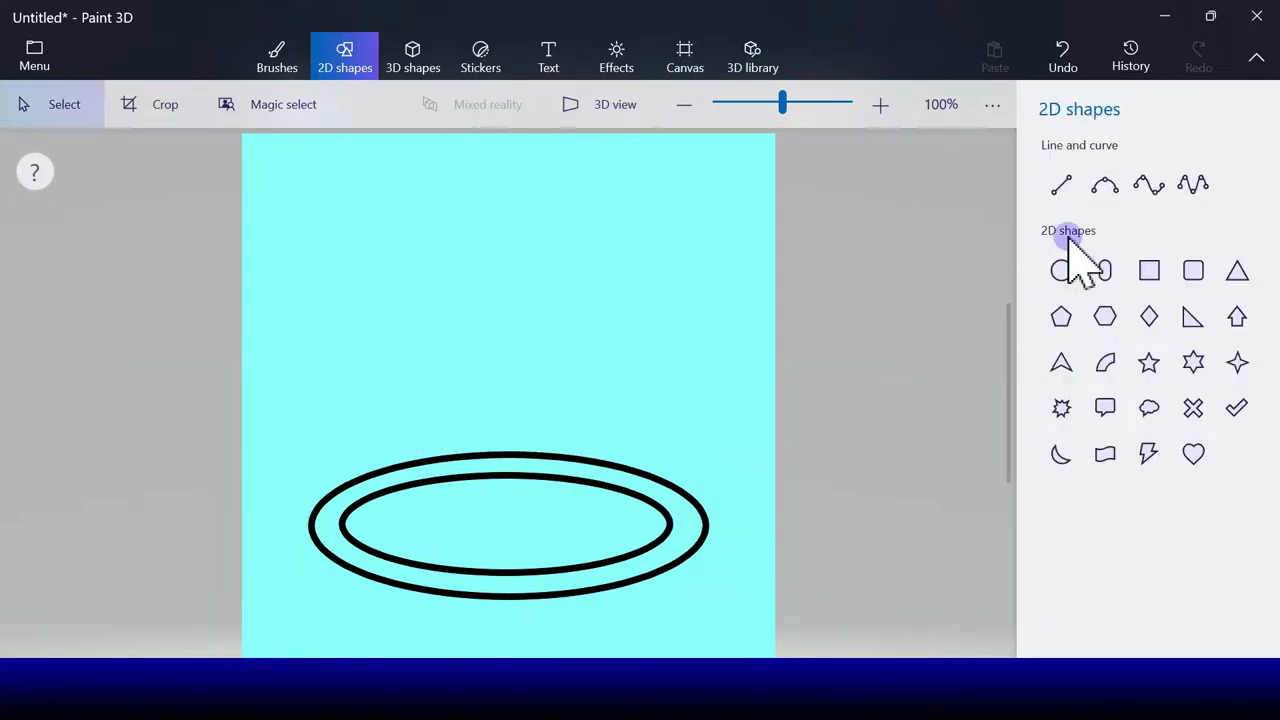
Step: Draw the bell's left side as a 5-point curve from the top centre to the outer rim, bending it into a rounded shoulder with a flared base
{"action": "left_click", "coordinate": [1155, 186]}
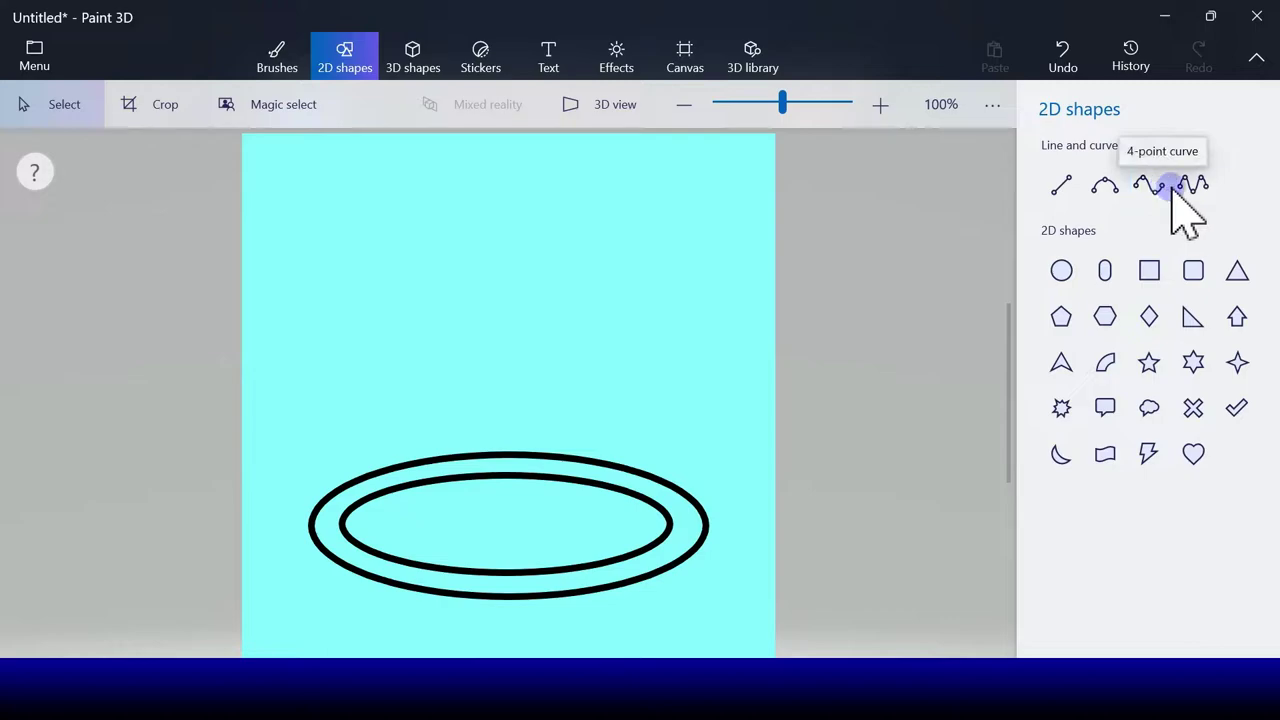
{"action": "left_click", "coordinate": [1178, 185]}
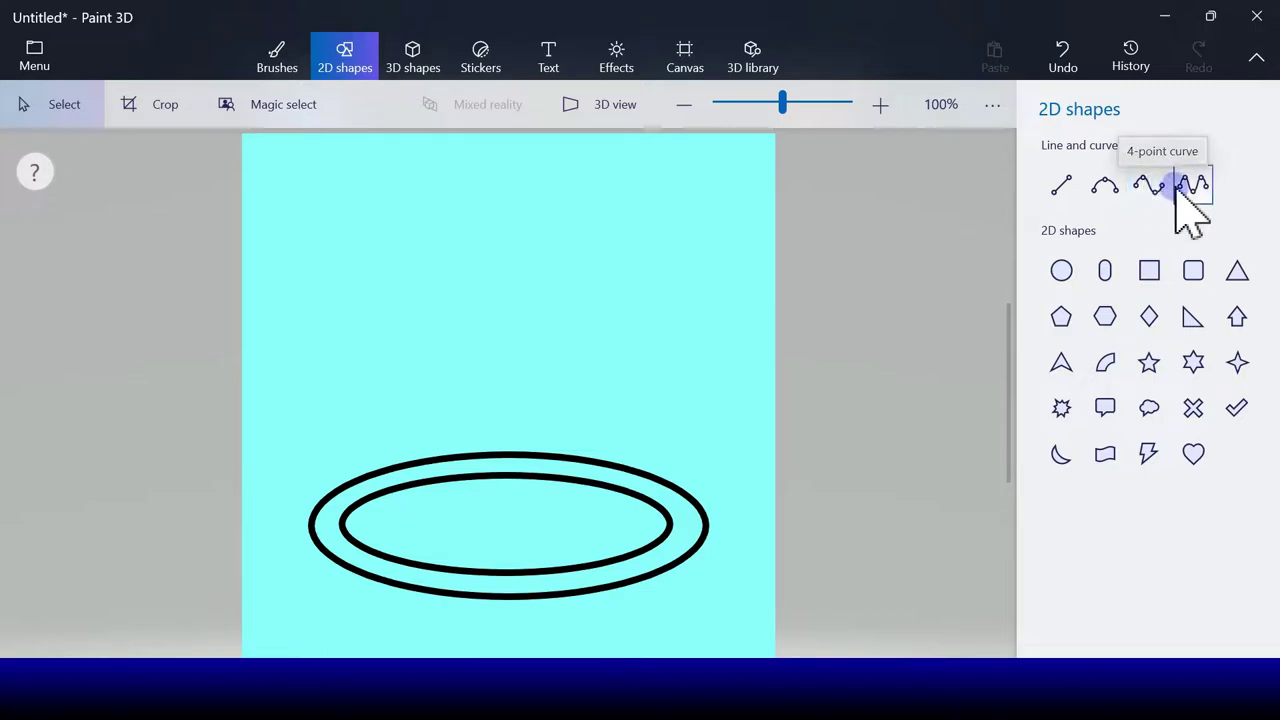
{"action": "left_click", "coordinate": [1149, 185]}
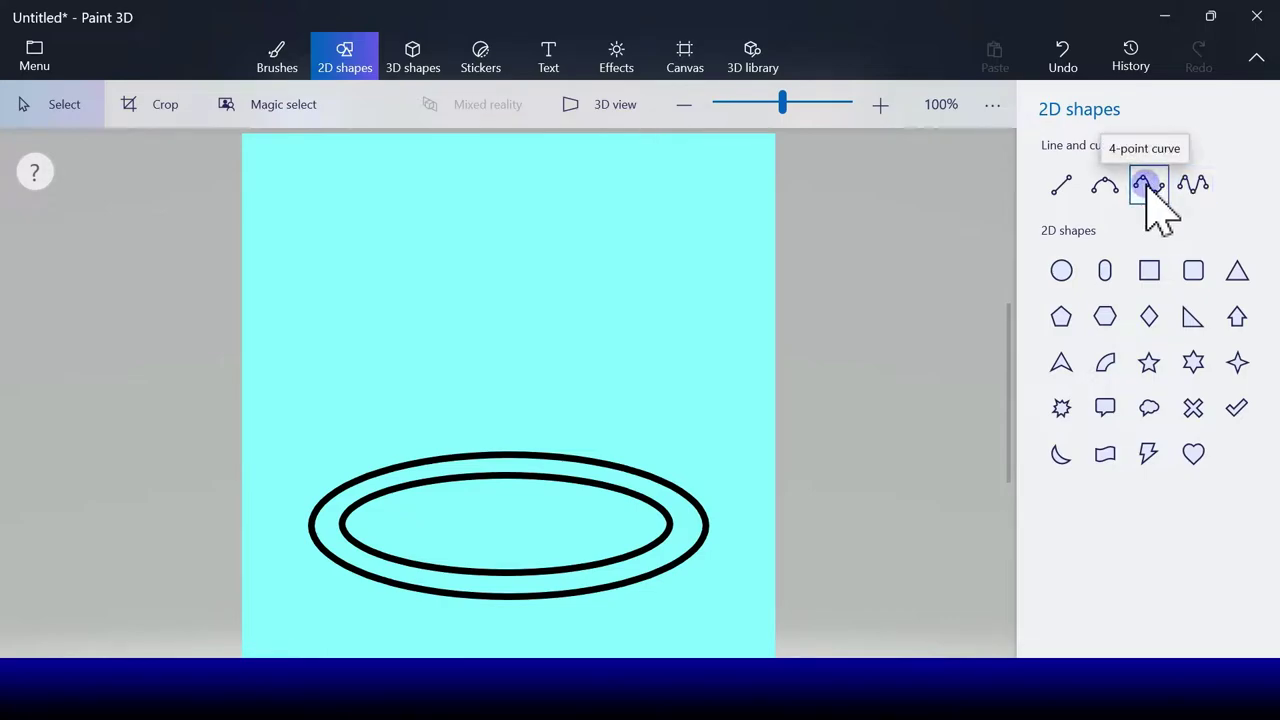
{"action": "left_click", "coordinate": [1193, 185]}
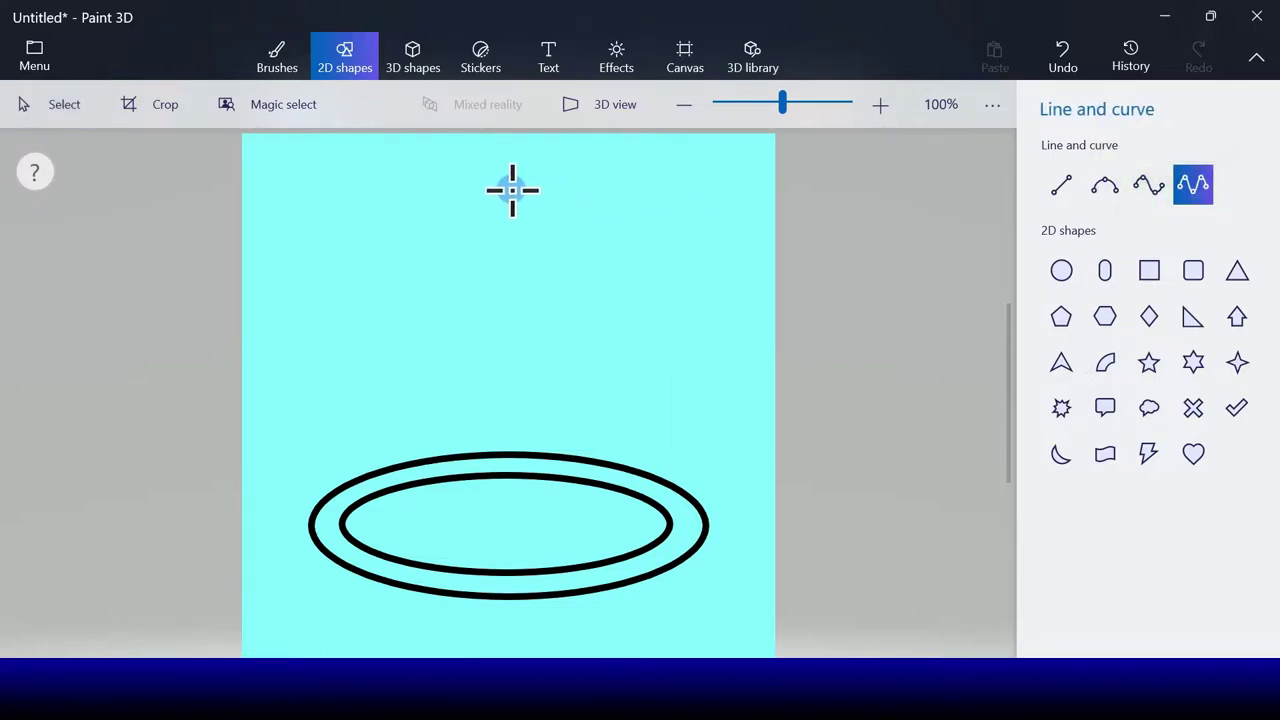
{"action": "key", "text": "ctrl+z"}
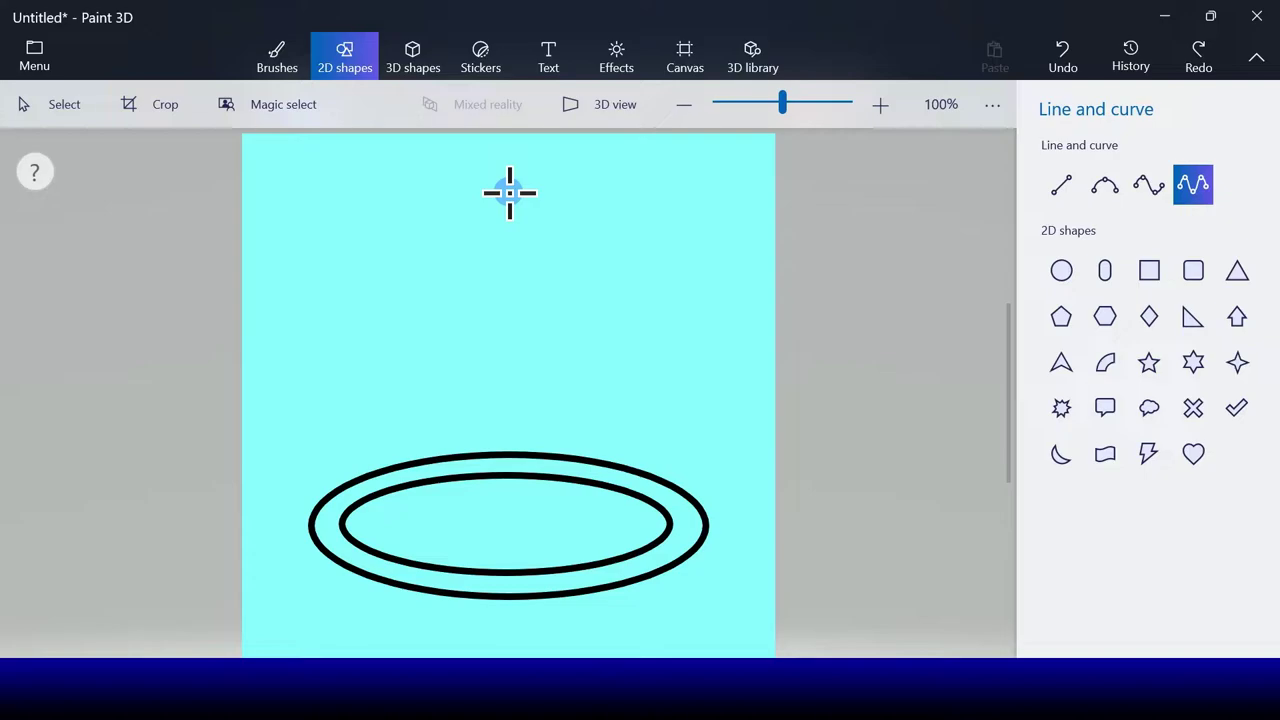
{"action": "mouse_move", "coordinate": [508, 200]}
{"action": "left_mouse_down"}
{"action": "mouse_move", "coordinate": [350, 378]}
{"action": "mouse_move", "coordinate": [322, 550]}
{"action": "mouse_move", "coordinate": [326, 500]}
{"action": "left_mouse_up"}
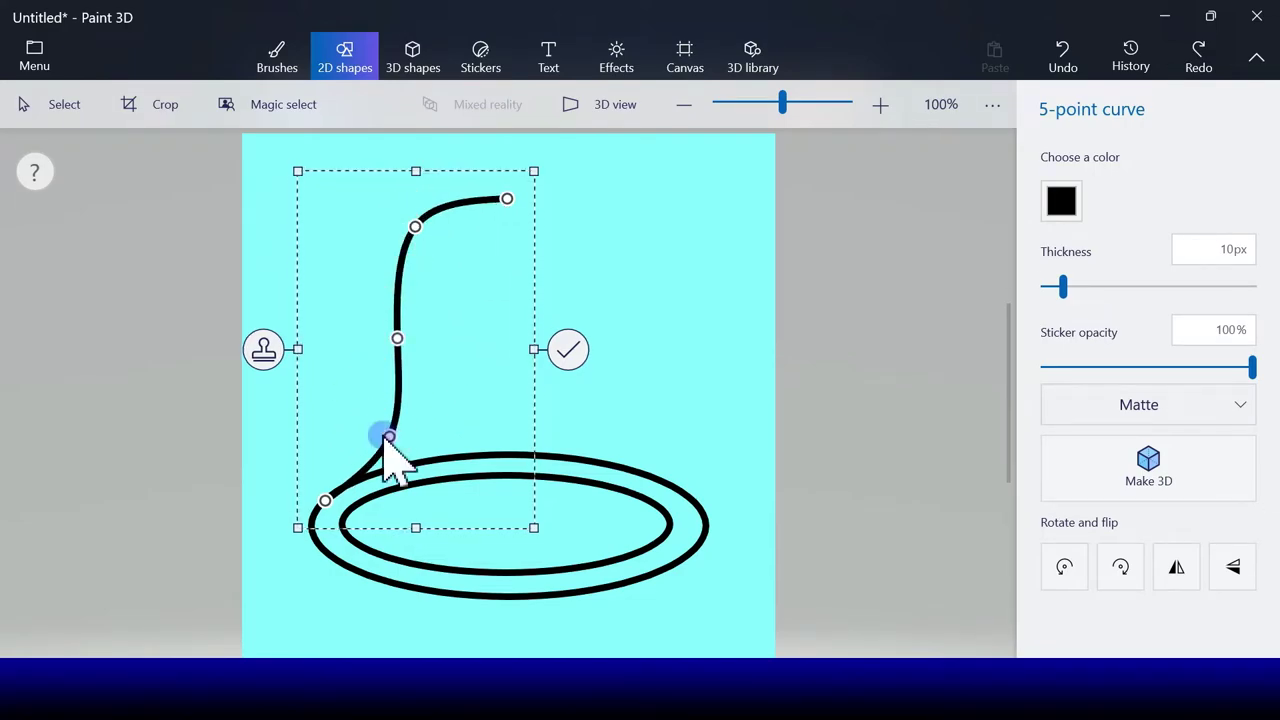
{"action": "left_click_drag", "start_coordinate": [390, 432], "coordinate": [388, 436]}
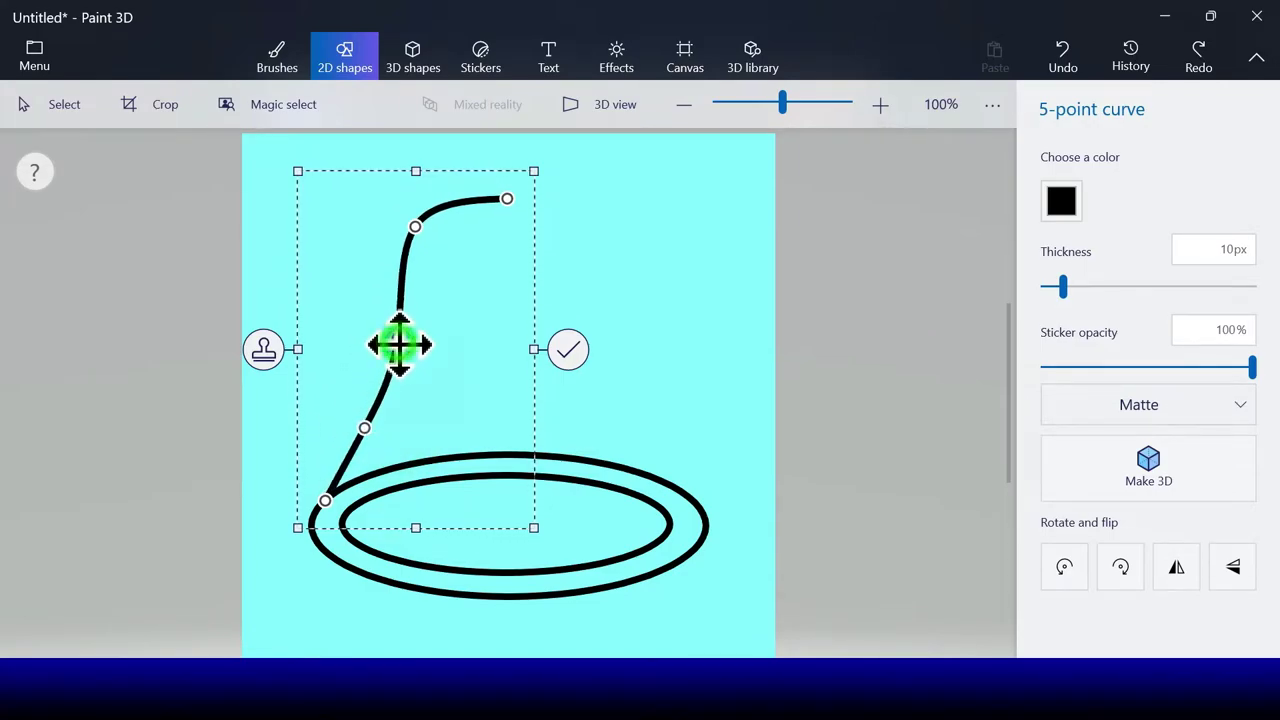
{"action": "left_click_drag", "start_coordinate": [373, 321], "coordinate": [363, 318]}
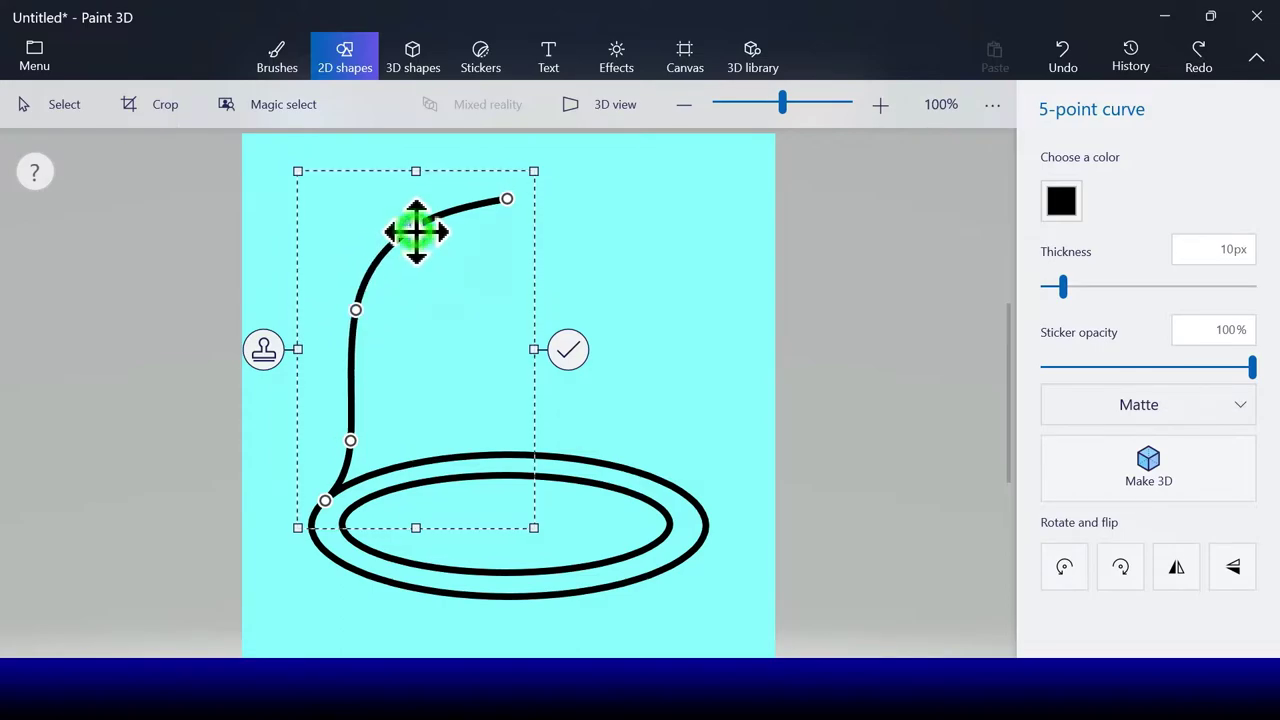
{"action": "left_click_drag", "start_coordinate": [414, 217], "coordinate": [414, 207]}
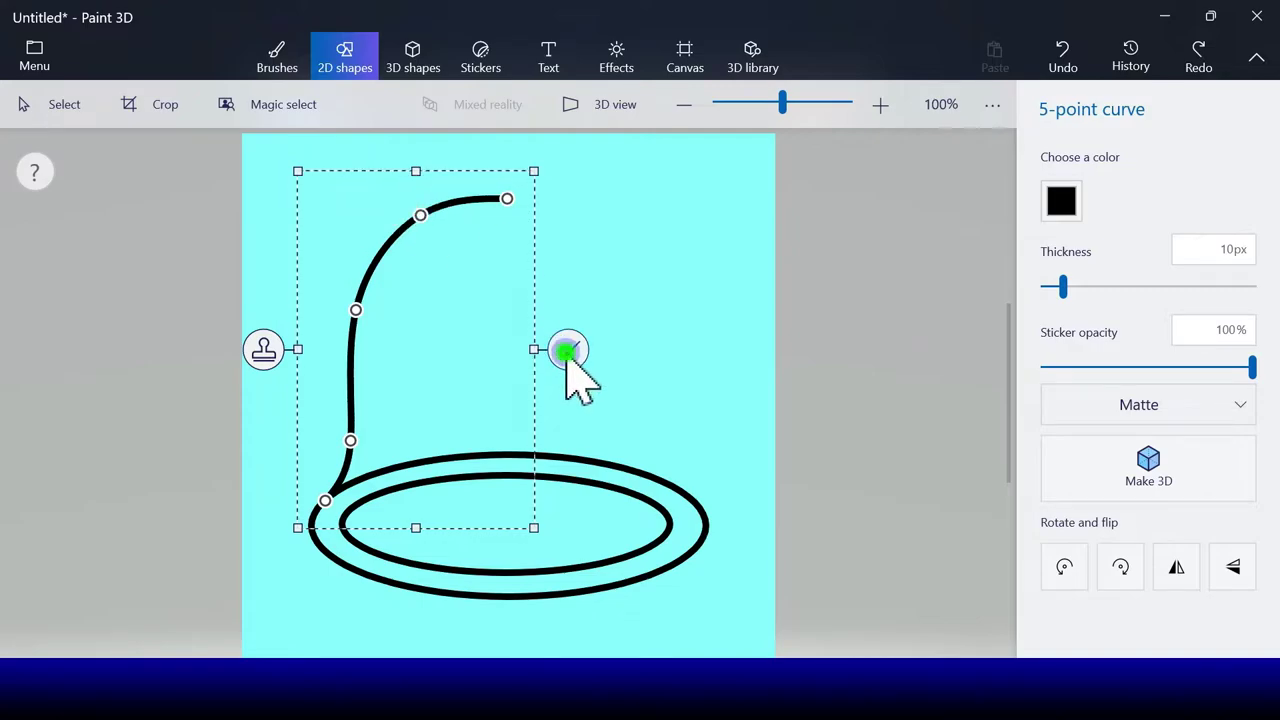
{"action": "left_click", "coordinate": [789, 294]}
Step: Draw the bell's right side as a 5-point curve from the top centre to the rim, shaped to mirror the left side
{"action": "left_click", "coordinate": [1195, 186]}
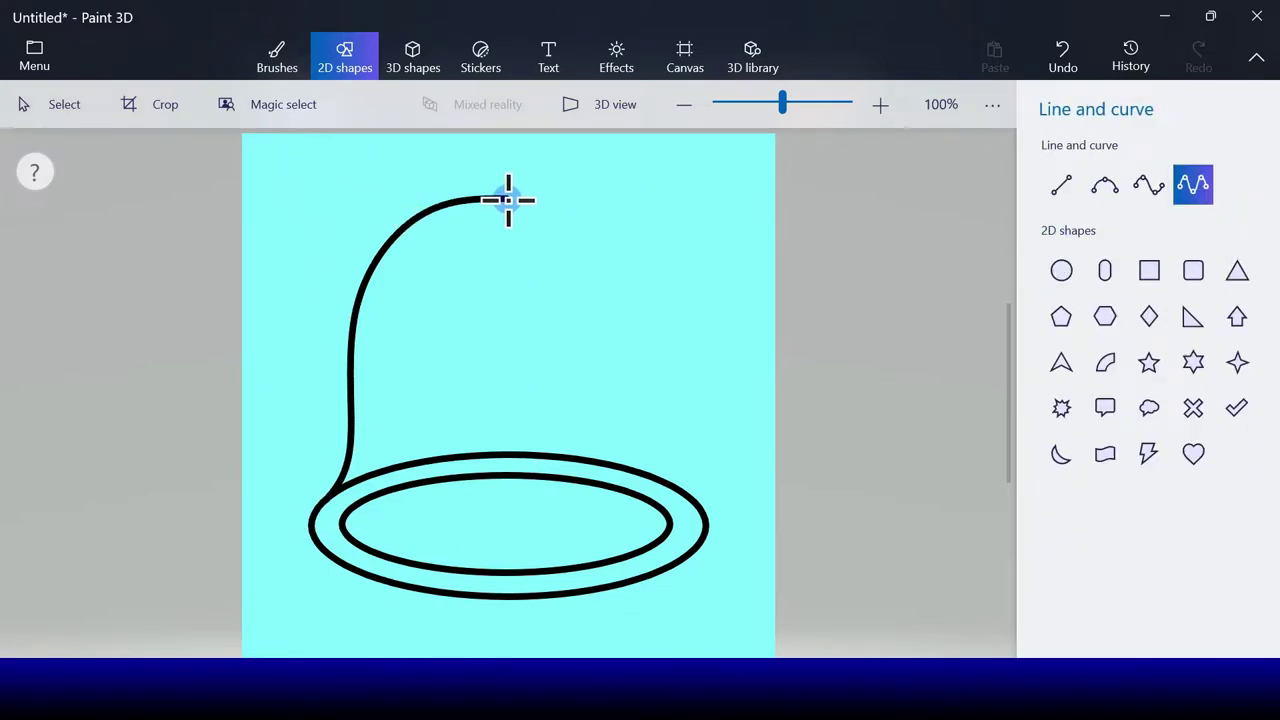
{"action": "mouse_move", "coordinate": [539, 233]}
{"action": "left_mouse_down"}
{"action": "mouse_move", "coordinate": [665, 381]}
{"action": "mouse_move", "coordinate": [699, 447]}
{"action": "mouse_move", "coordinate": [695, 502]}
{"action": "left_mouse_up"}
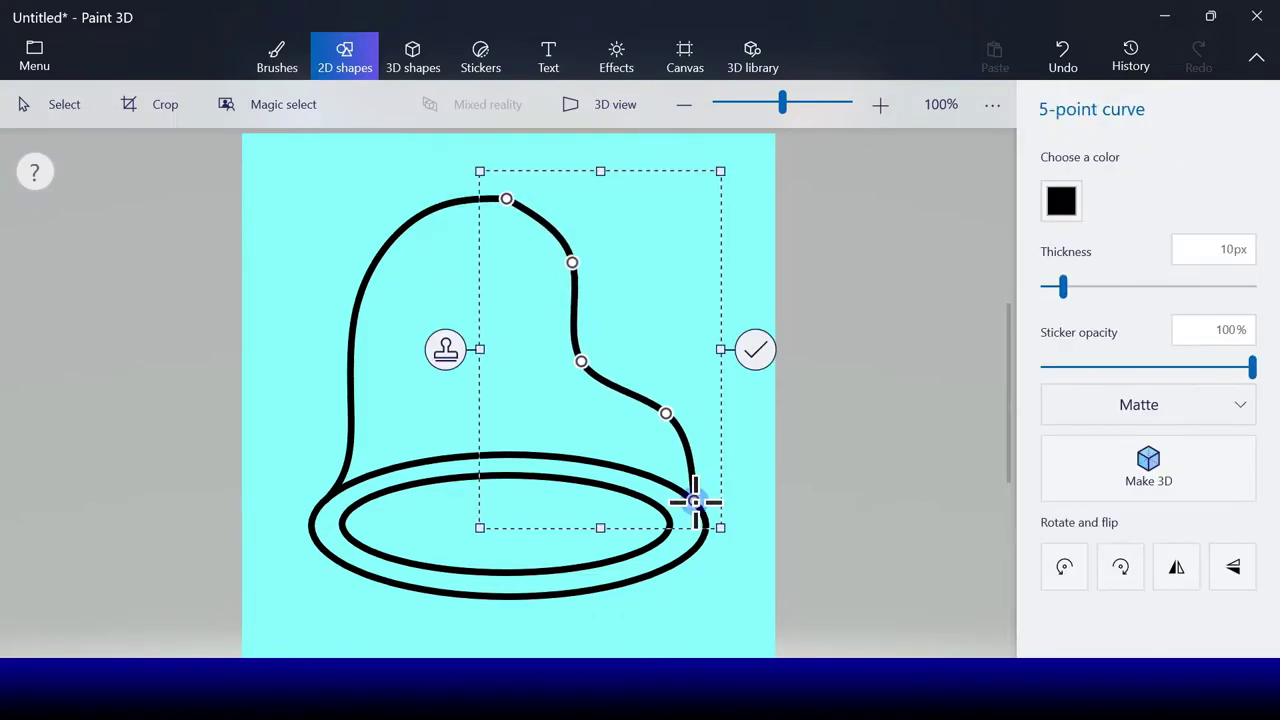
{"action": "left_click", "coordinate": [670, 409]}
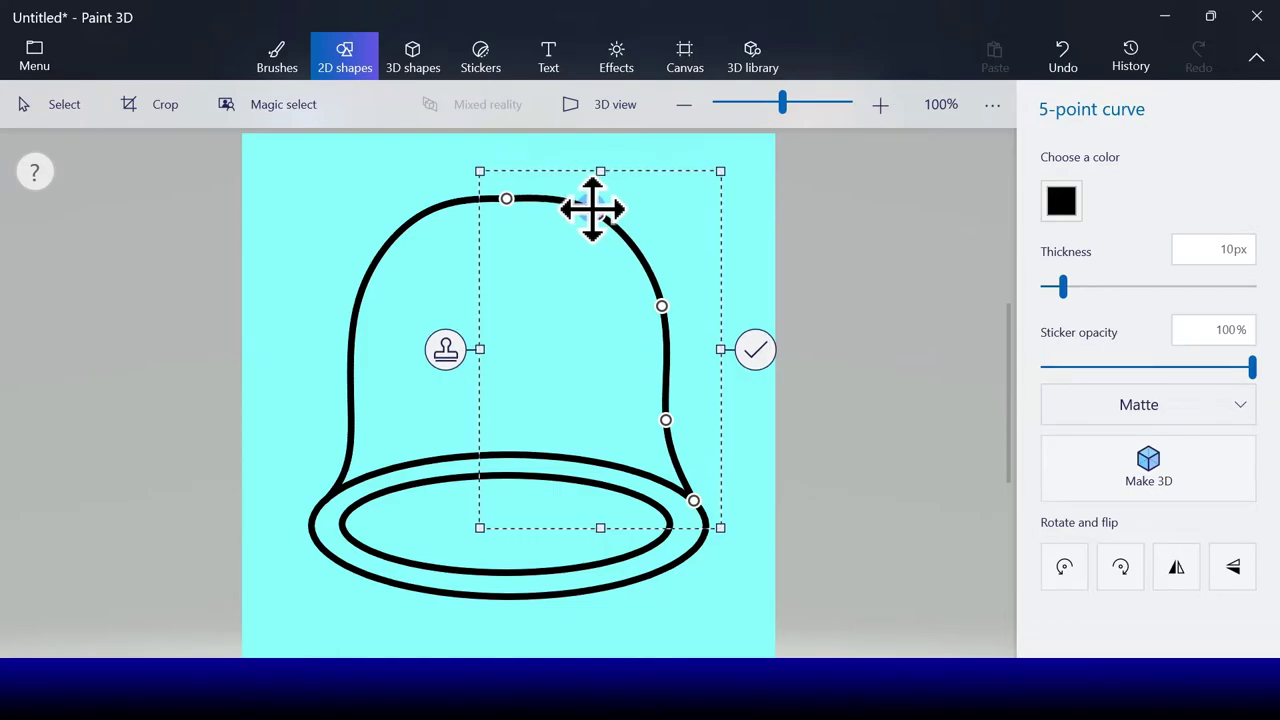
{"action": "left_click", "coordinate": [755, 349]}
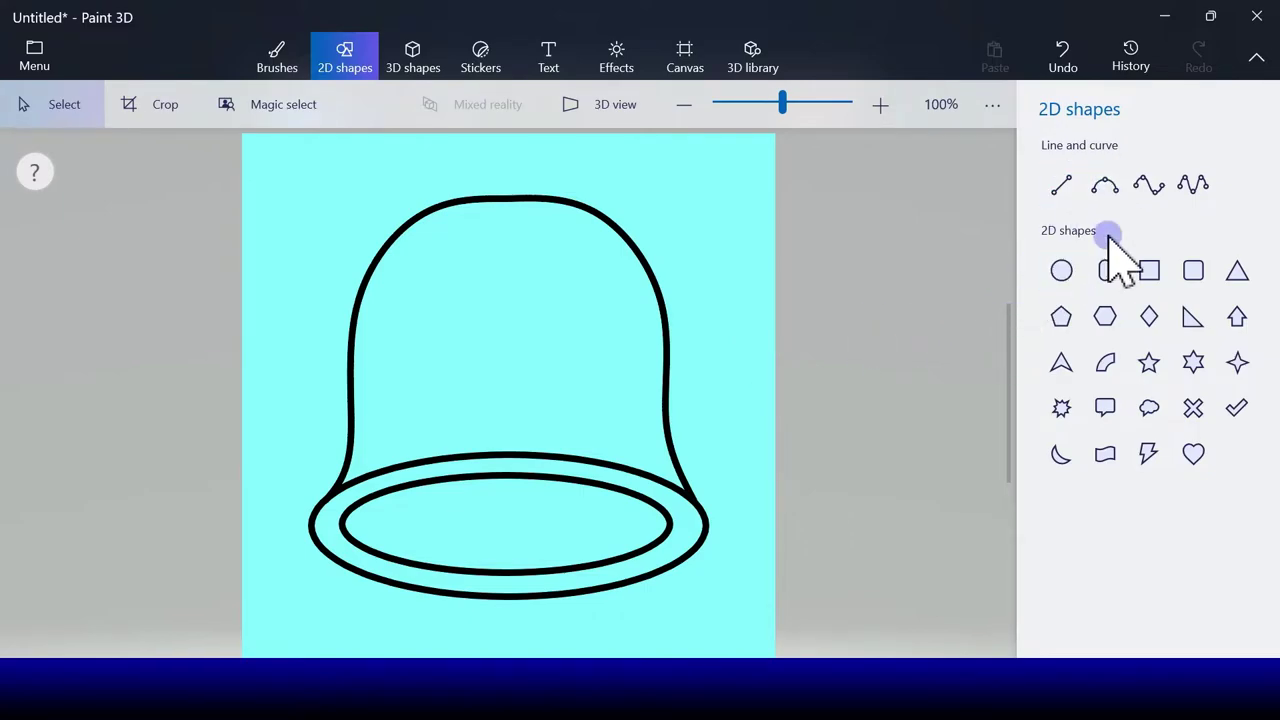
Step: Draw a small arched hanging loop on top of the bell with a 4-point curve
{"action": "left_click", "coordinate": [1149, 186]}
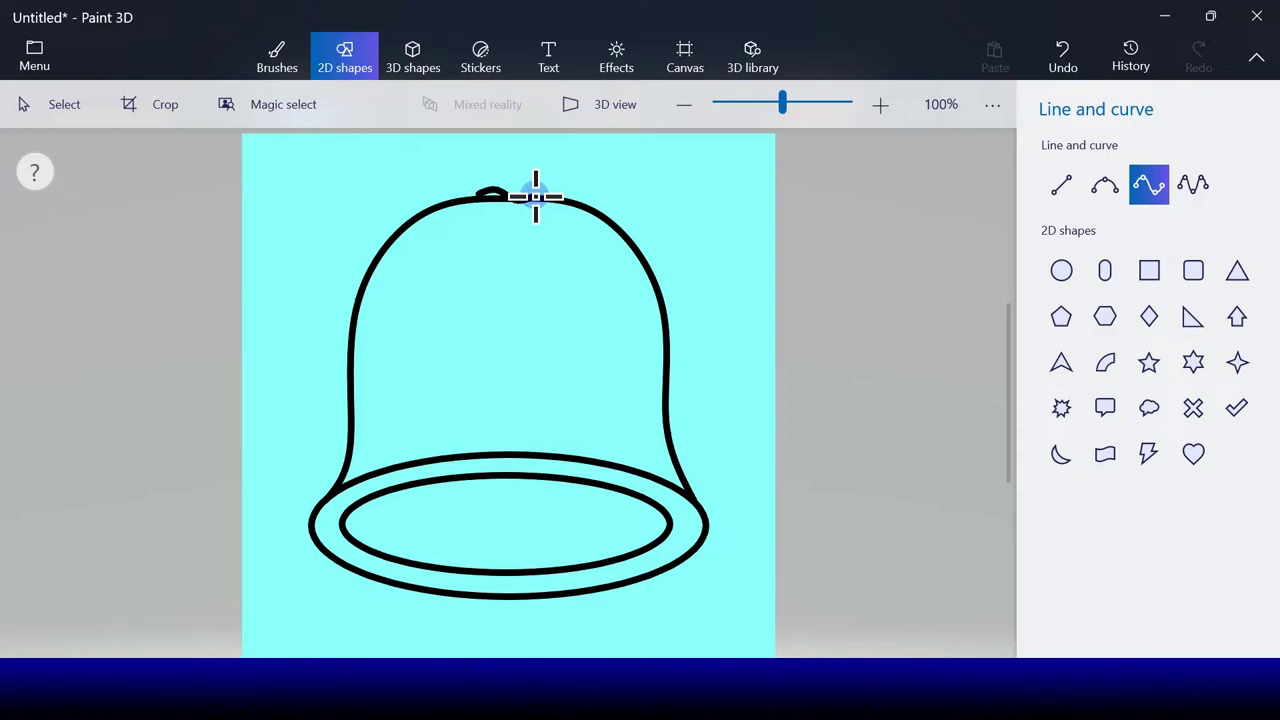
{"action": "left_click", "coordinate": [531, 194]}
{"action": "left_click_drag", "start_coordinate": [496, 187], "coordinate": [515, 157]}
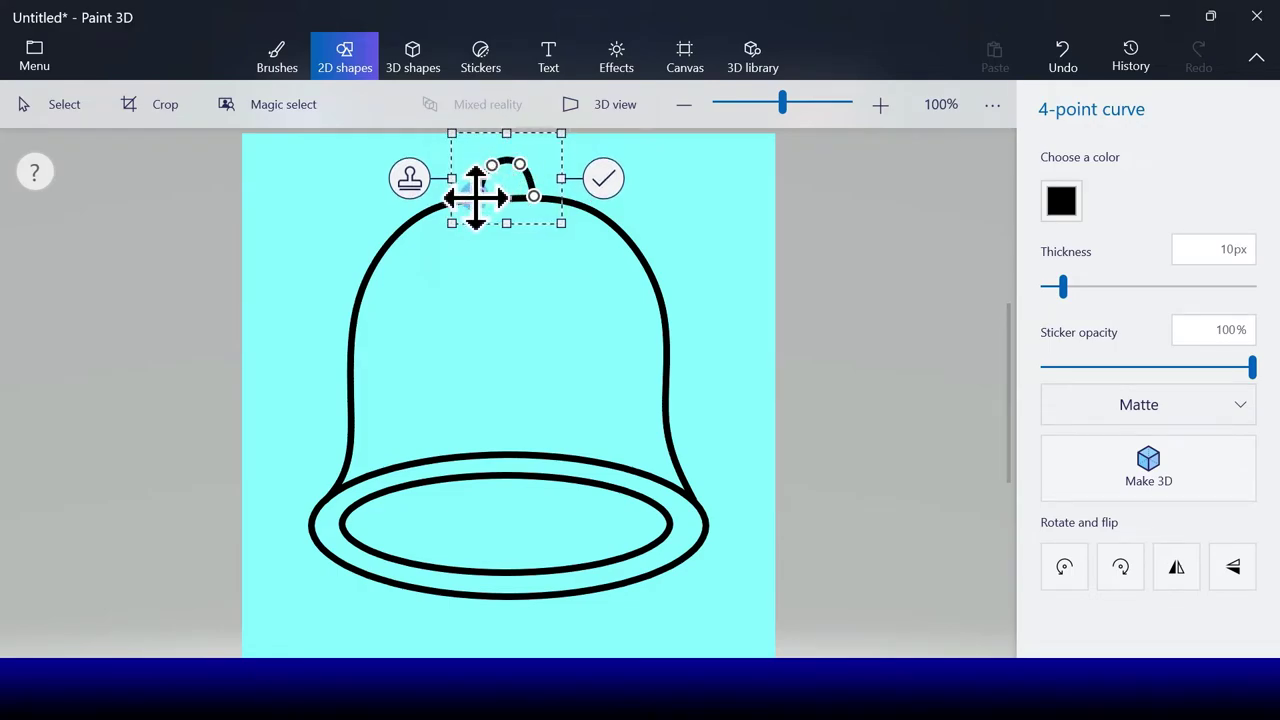
{"action": "left_click_drag", "start_coordinate": [476, 197], "coordinate": [467, 190]}
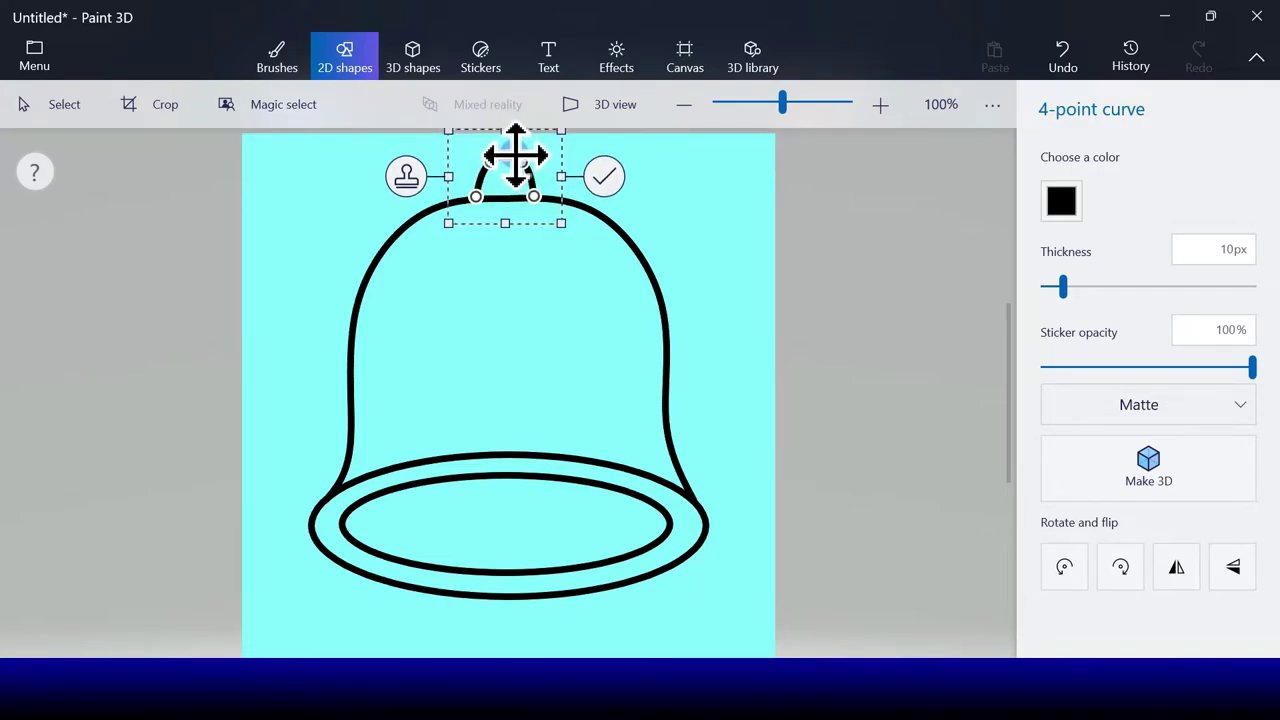
{"action": "left_click", "coordinate": [407, 177]}
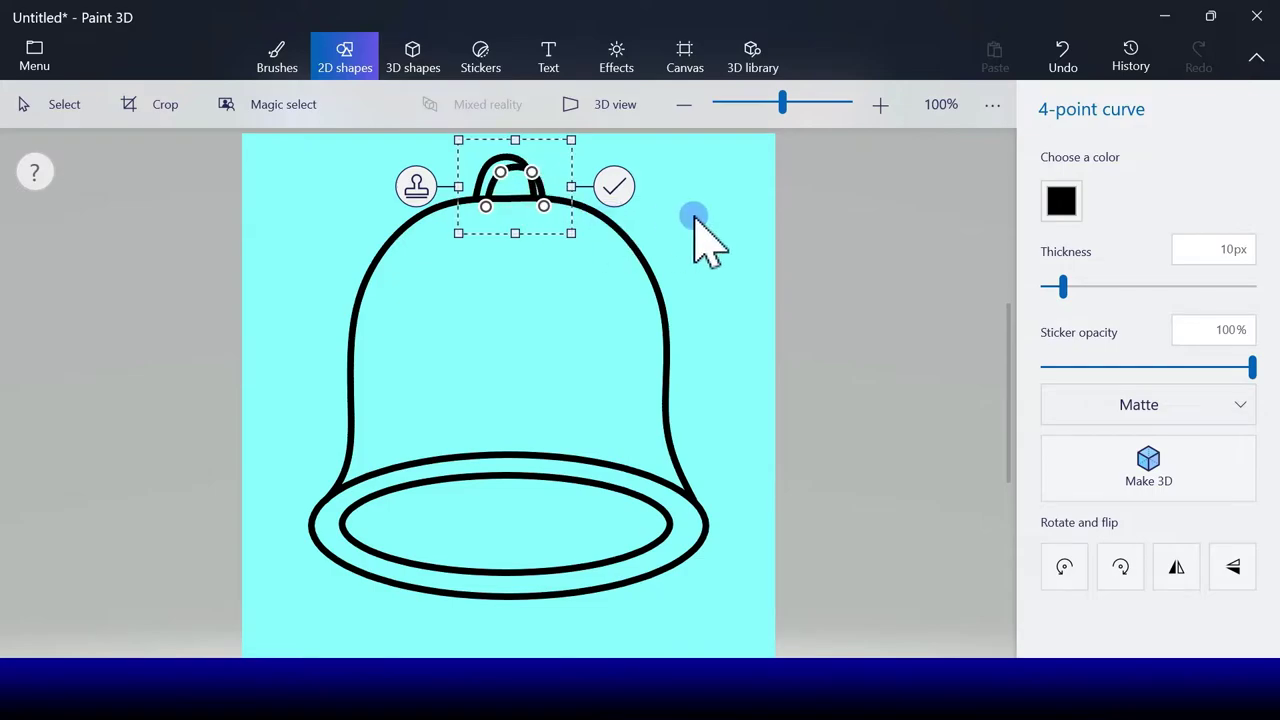
{"action": "left_click", "coordinate": [1062, 58]}
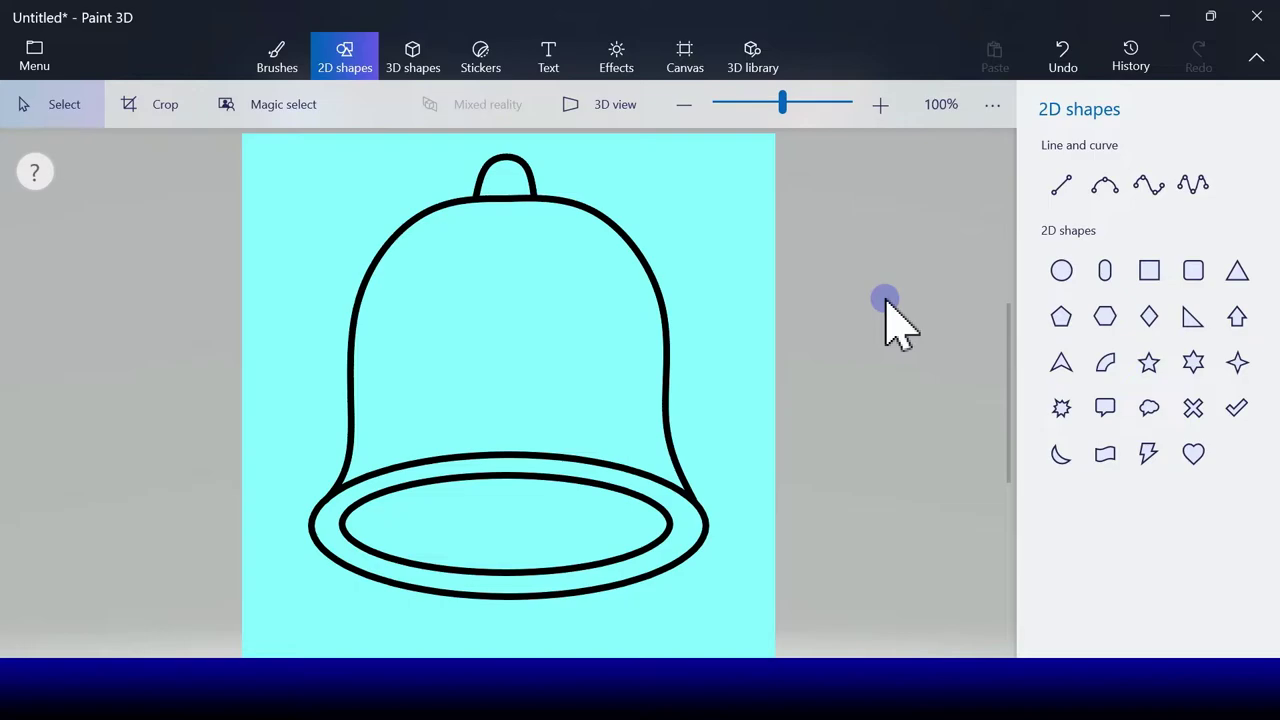
Step: Draw a 3-point curve arching from the hanging loop's right side down to the right as the leaf's upper edge
{"action": "left_click", "coordinate": [1104, 184]}
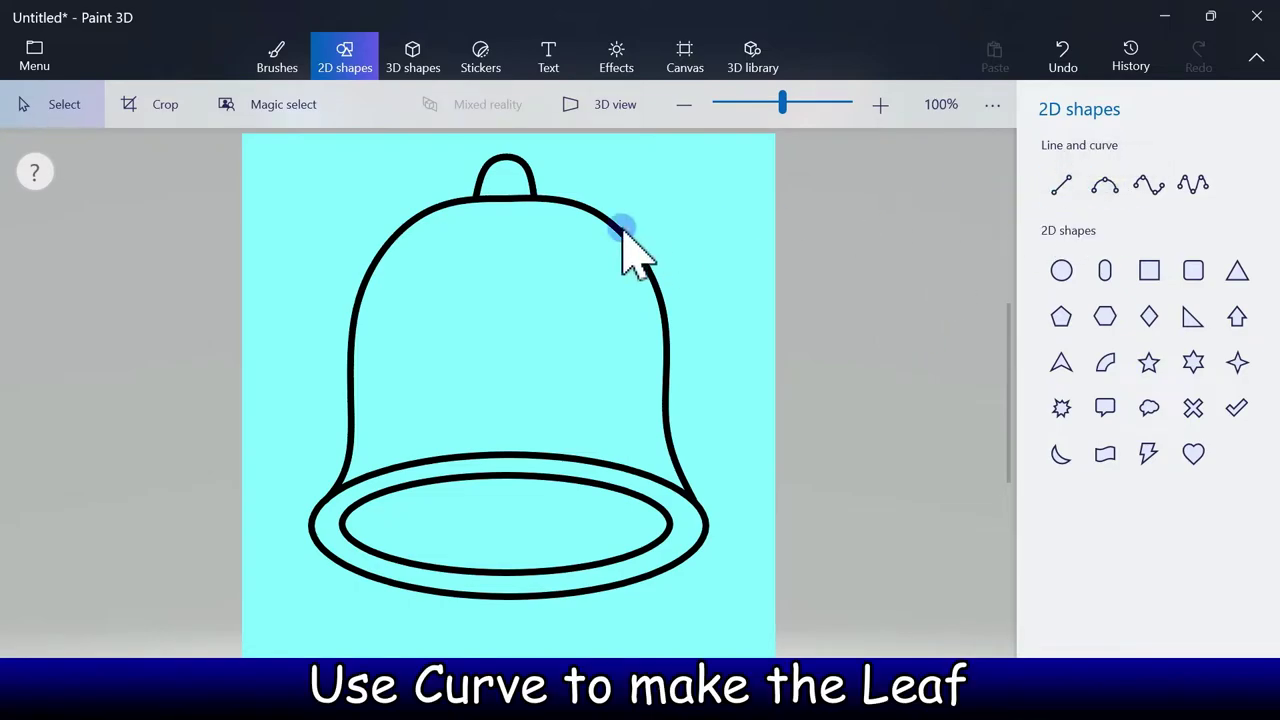
{"action": "left_click", "coordinate": [1104, 186]}
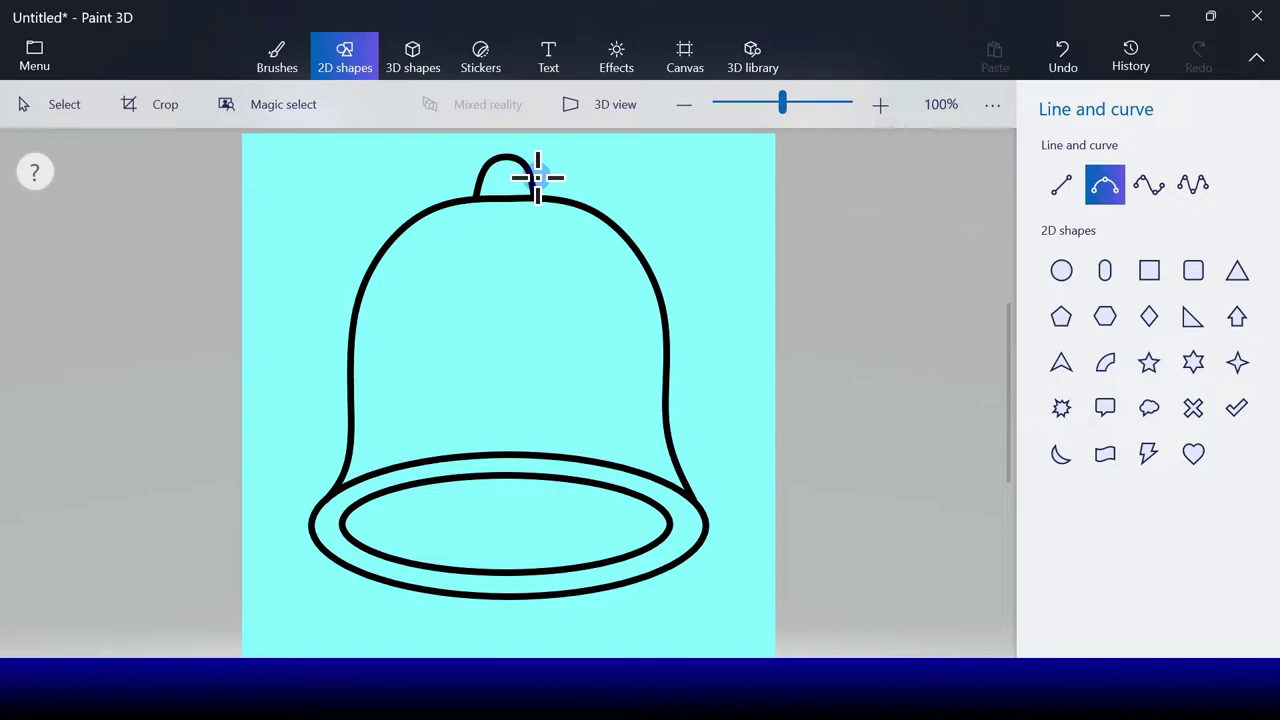
{"action": "left_click_drag", "start_coordinate": [537, 177], "coordinate": [744, 240]}
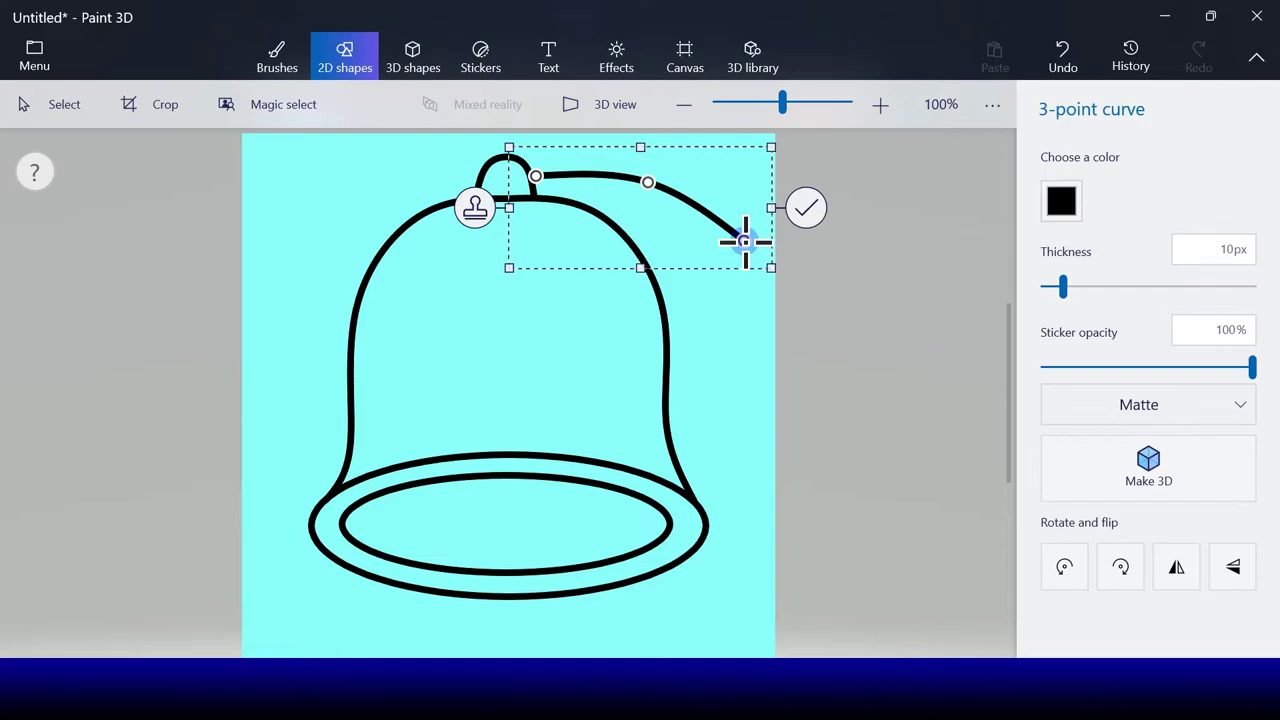
{"action": "left_click", "coordinate": [808, 210]}
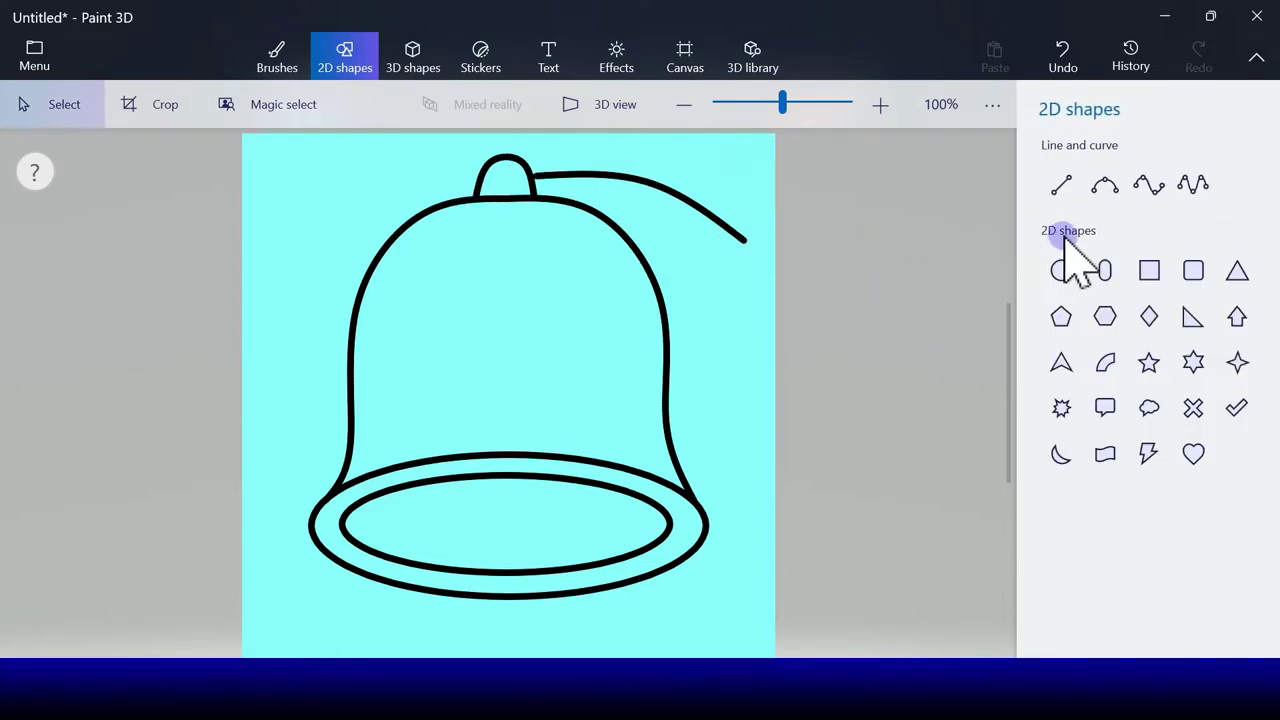
Step: Draw a 3-point curve arching from the hanging loop's left side down to the left as the left leaf's centre vein
{"action": "left_click", "coordinate": [1105, 184]}
{"action": "left_click_drag", "start_coordinate": [477, 175], "coordinate": [315, 236]}
{"action": "mouse_move", "coordinate": [386, 185]}
{"action": "left_mouse_down"}
{"action": "mouse_move", "coordinate": [374, 169]}
{"action": "mouse_move", "coordinate": [383, 183]}
{"action": "left_mouse_up"}
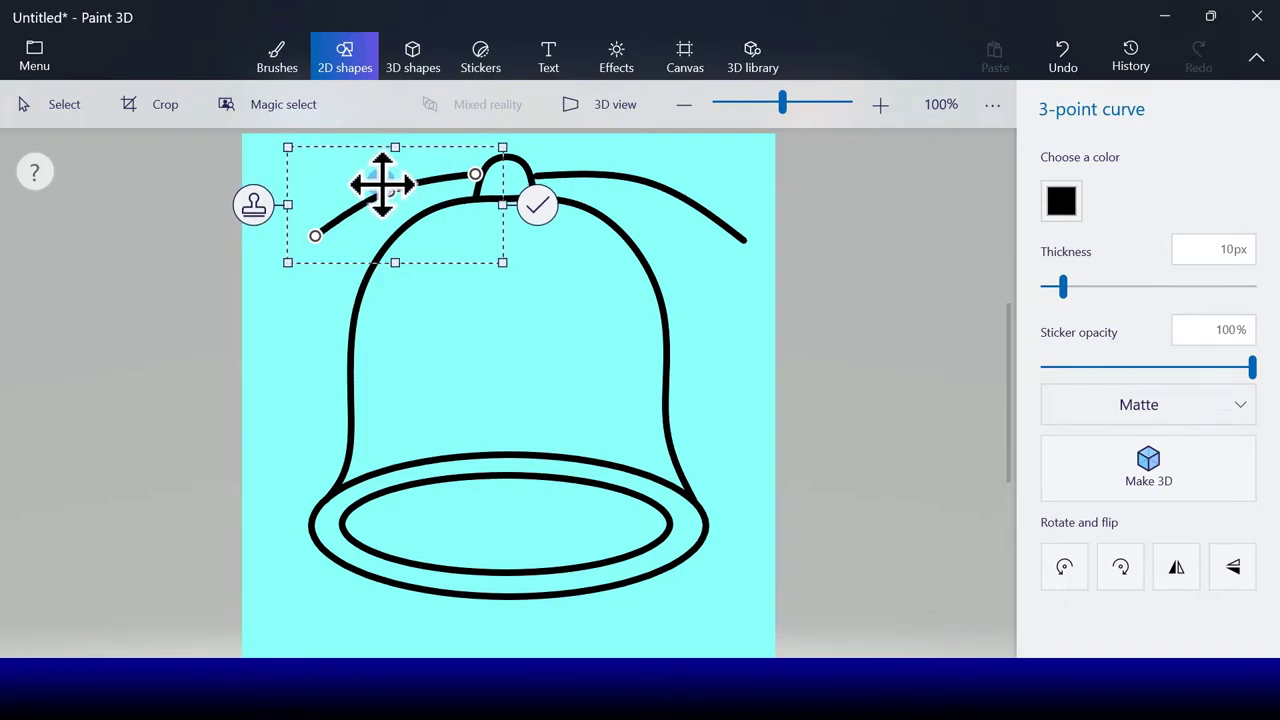
{"action": "left_click", "coordinate": [537, 205]}
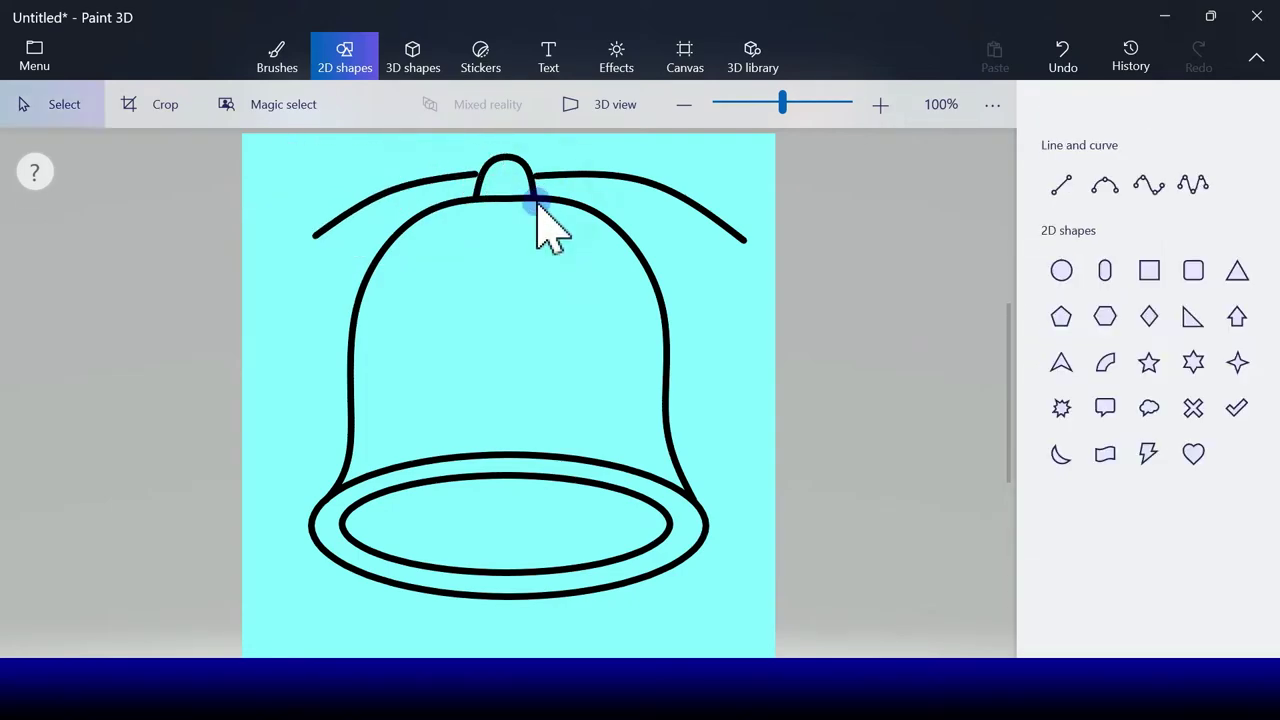
Step: Outline the right leaf's upper edge with three connected 3-point curves running from the hanging loop through two spikes to the leaf tip
{"action": "left_click", "coordinate": [1105, 186]}
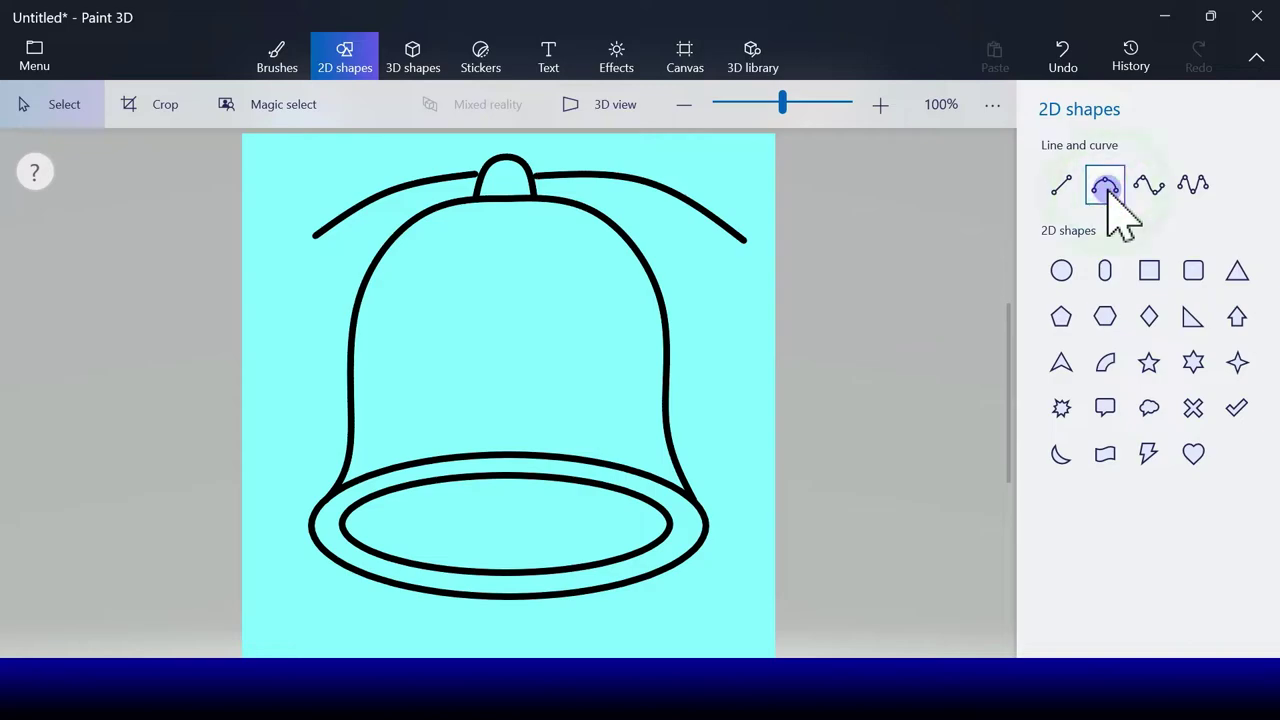
{"action": "left_click_drag", "start_coordinate": [530, 168], "coordinate": [613, 140]}
{"action": "left_click", "coordinate": [684, 155]}
{"action": "left_click", "coordinate": [1105, 185]}
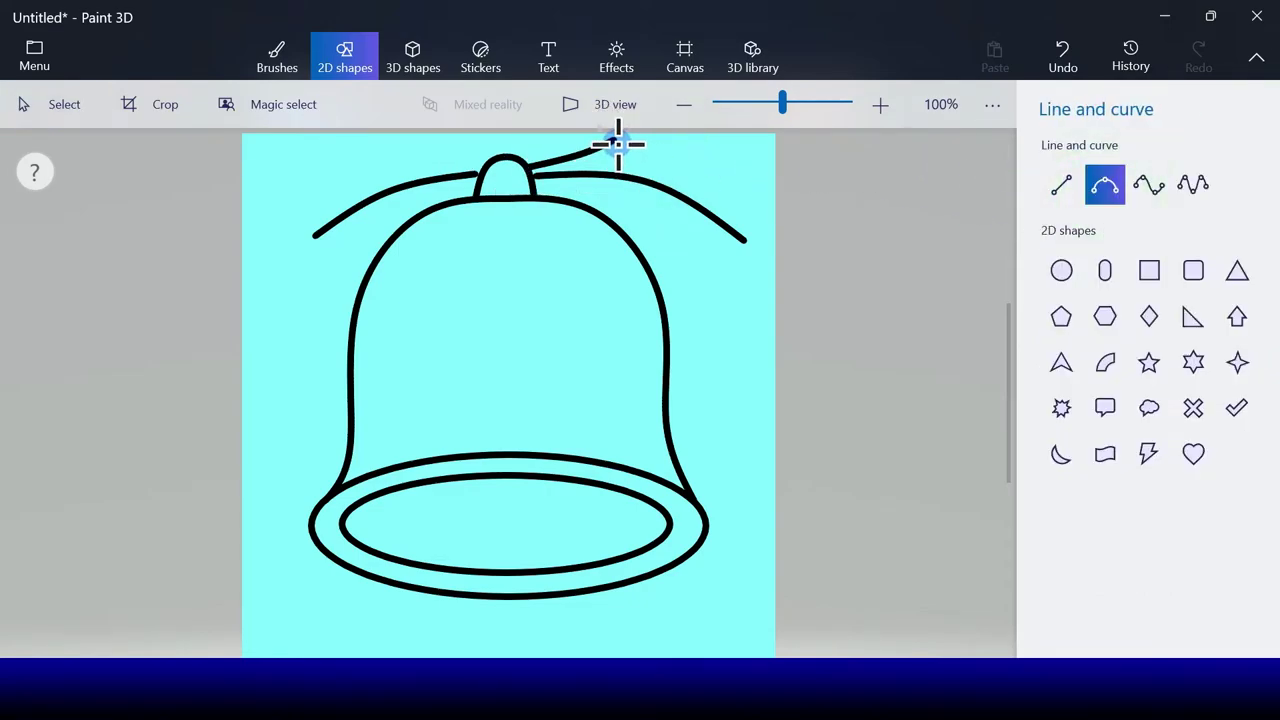
{"action": "left_click_drag", "start_coordinate": [615, 141], "coordinate": [630, 150]}
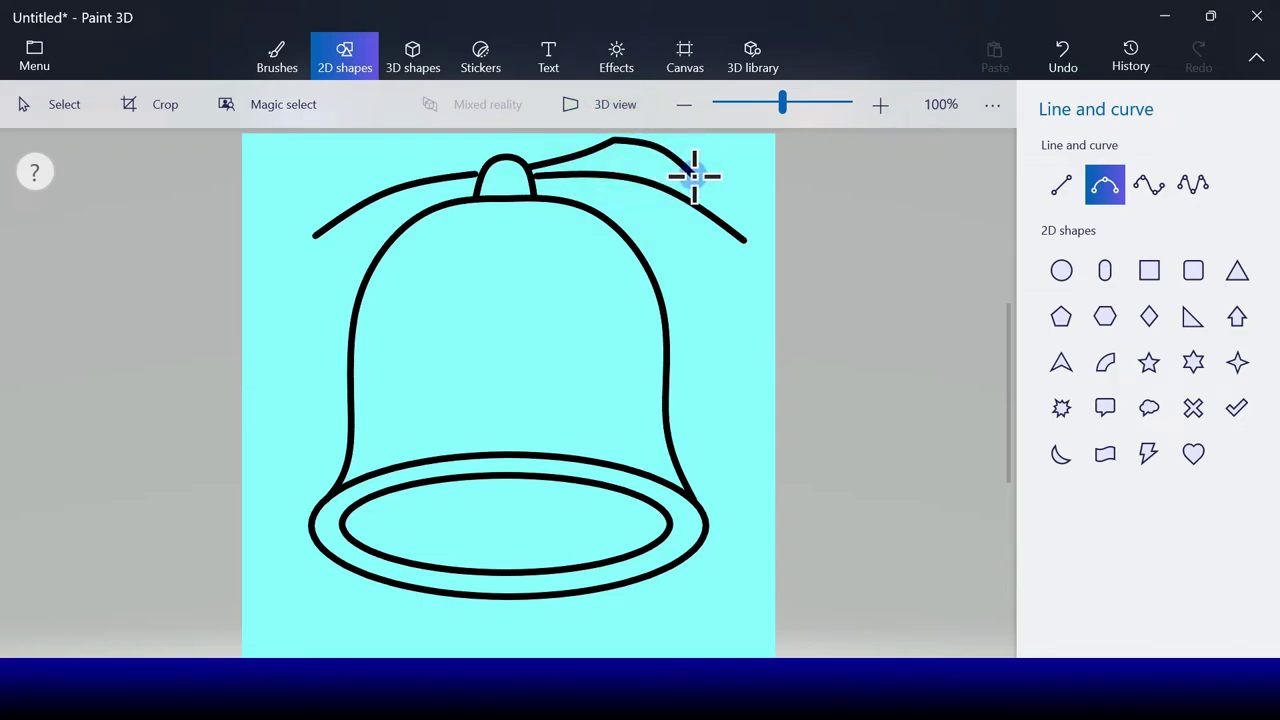
{"action": "left_click_drag", "start_coordinate": [694, 176], "coordinate": [692, 175]}
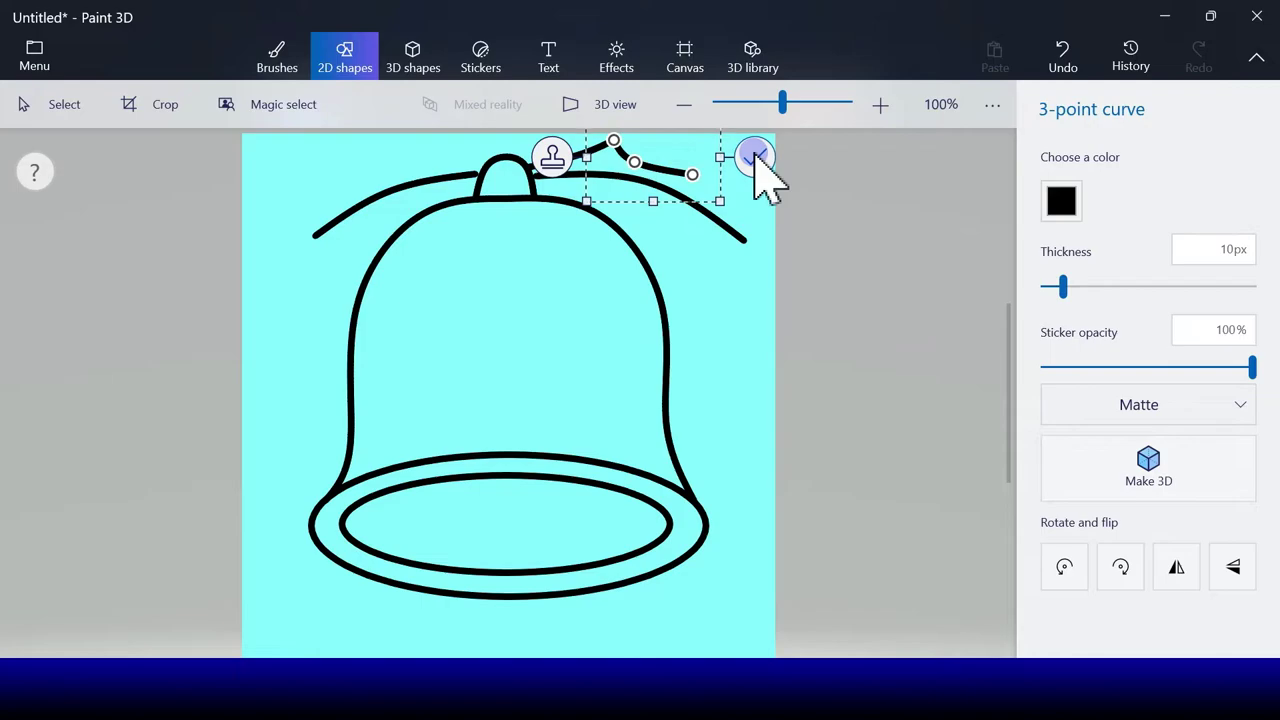
{"action": "left_click", "coordinate": [808, 155]}
{"action": "left_click", "coordinate": [1104, 184]}
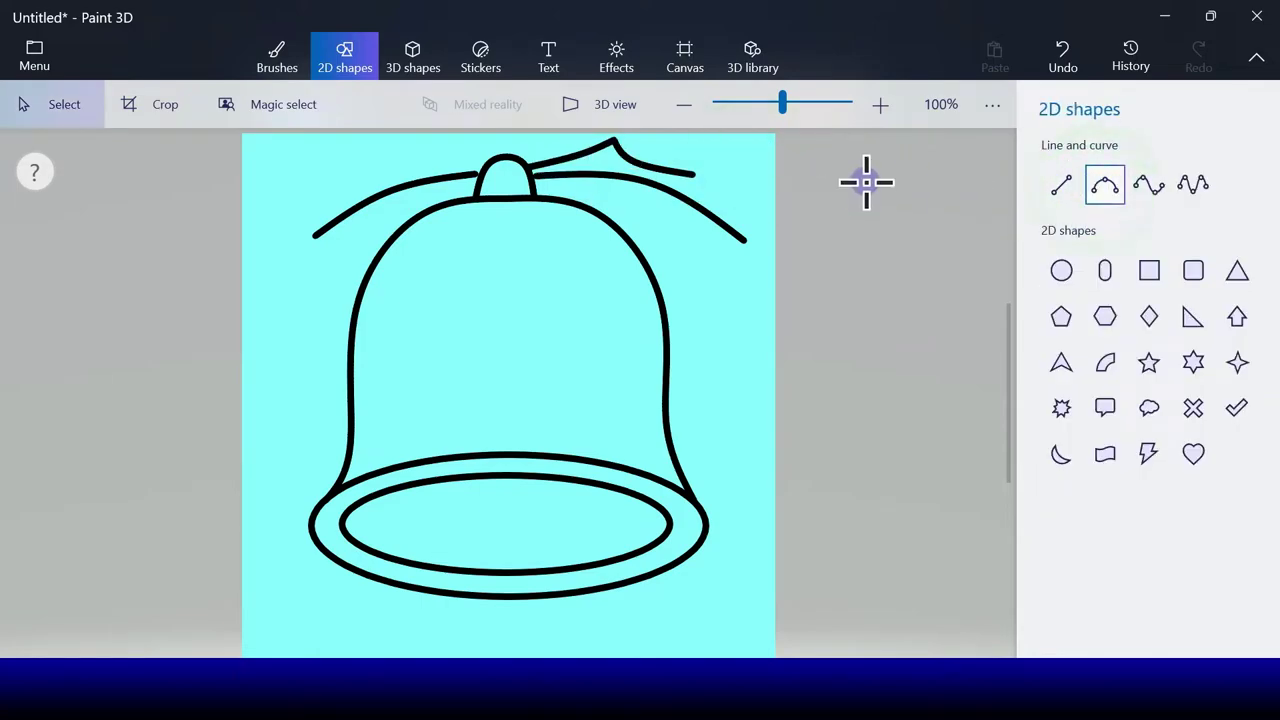
{"action": "left_click_drag", "start_coordinate": [694, 175], "coordinate": [768, 251]}
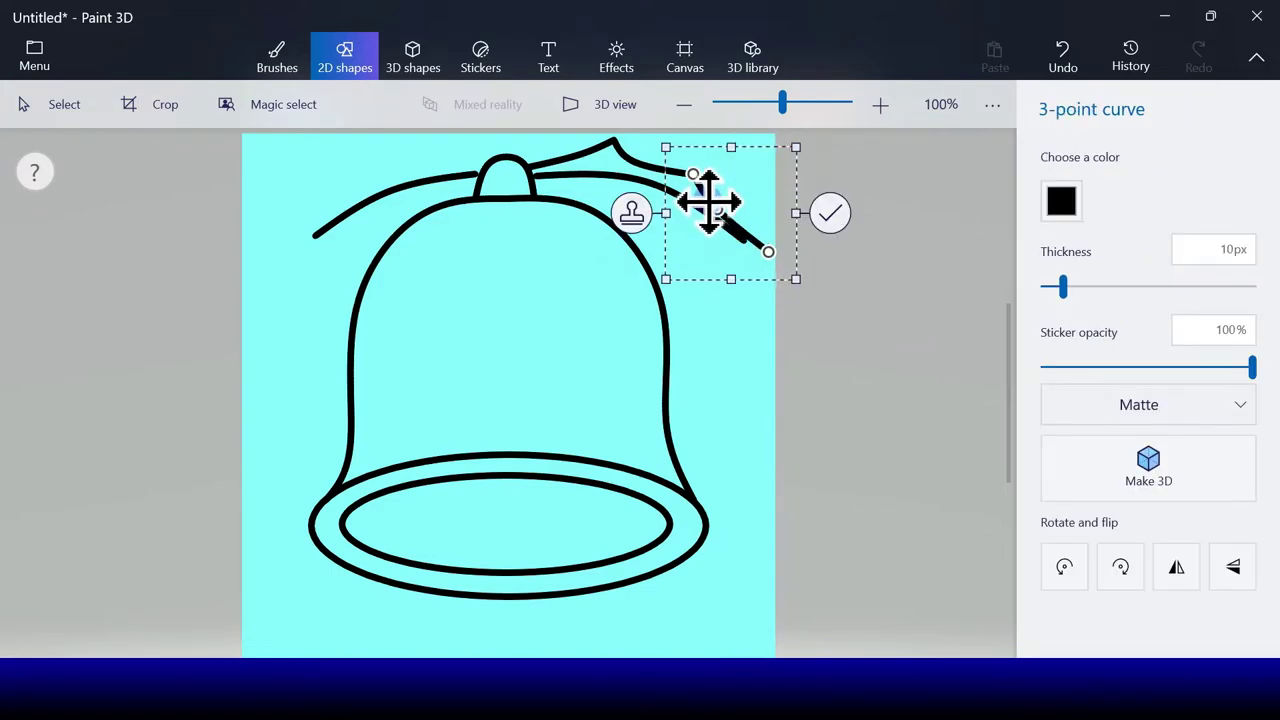
{"action": "left_click", "coordinate": [836, 217]}
Step: Outline the right leaf's lower edge with three connected 3-point curves from the bell's right shoulder to the leaf tip
{"action": "left_click", "coordinate": [1108, 190]}
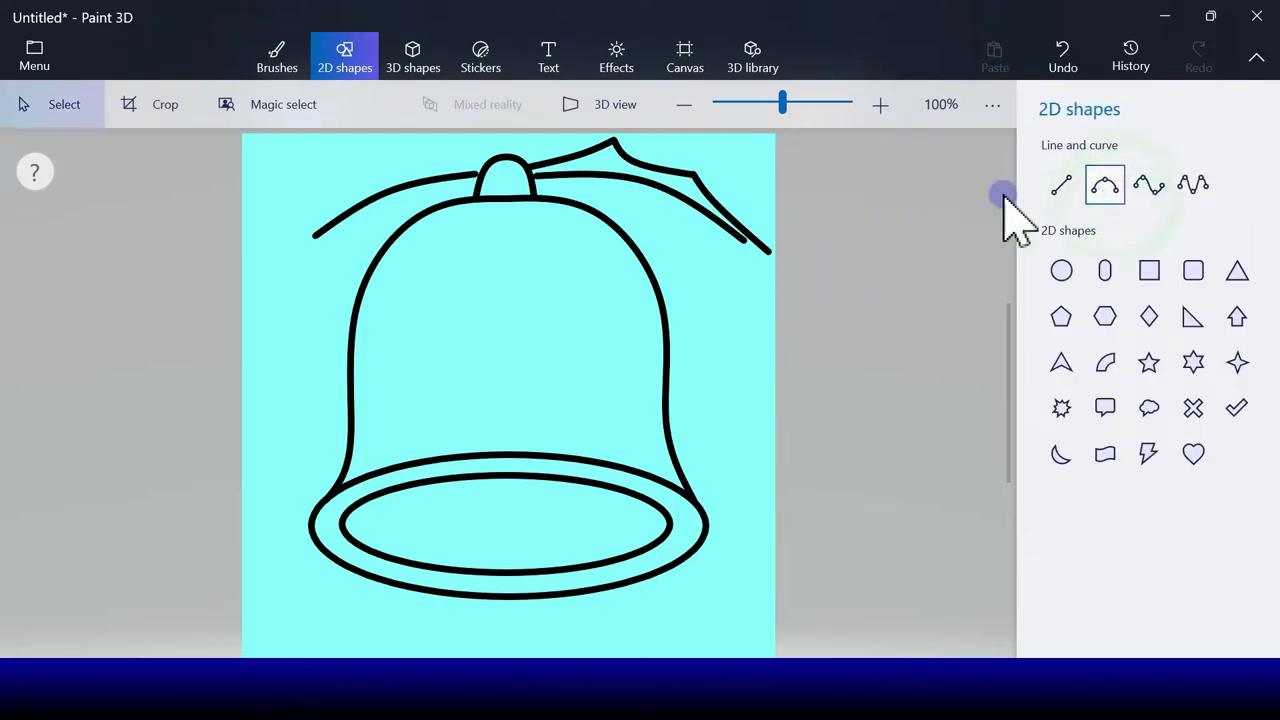
{"action": "mouse_move", "coordinate": [594, 208]}
{"action": "left_mouse_down"}
{"action": "mouse_move", "coordinate": [658, 216]}
{"action": "mouse_move", "coordinate": [664, 232]}
{"action": "mouse_move", "coordinate": [624, 202]}
{"action": "left_mouse_up"}
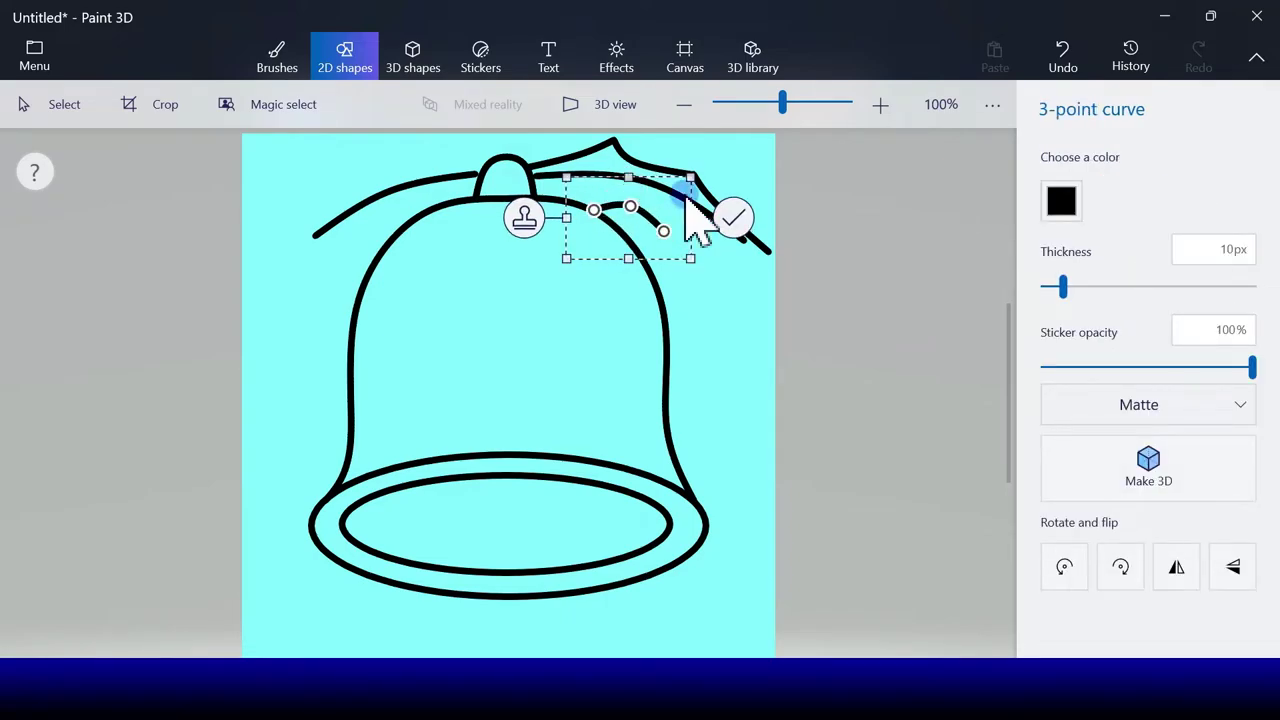
{"action": "left_click", "coordinate": [748, 218]}
{"action": "left_click", "coordinate": [1105, 184]}
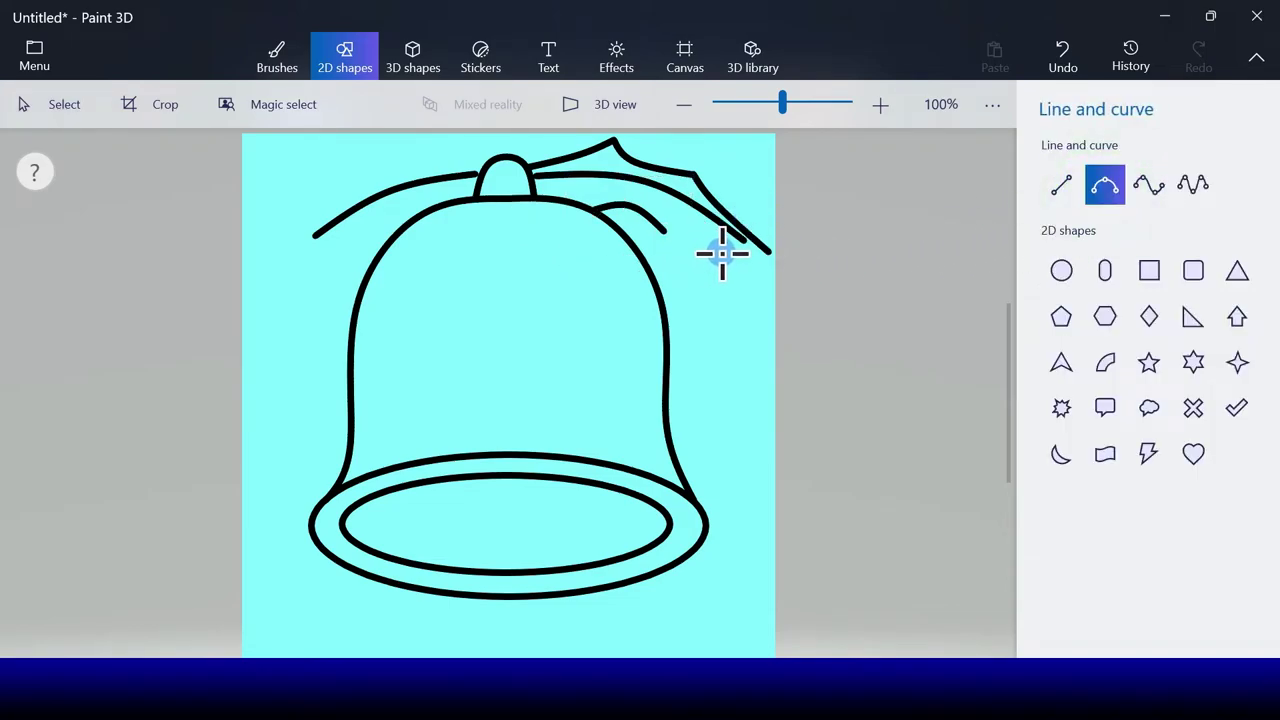
{"action": "left_click_drag", "start_coordinate": [727, 260], "coordinate": [686, 226]}
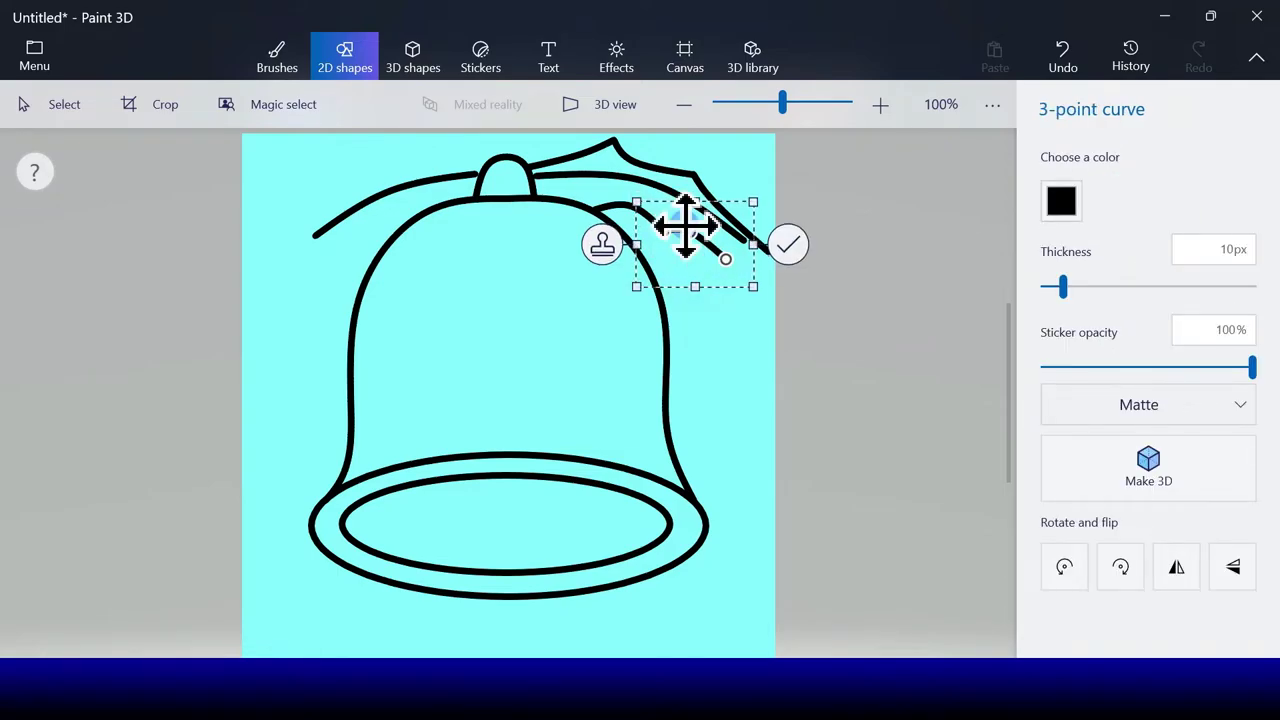
{"action": "left_click", "coordinate": [789, 247]}
{"action": "left_click", "coordinate": [1104, 184]}
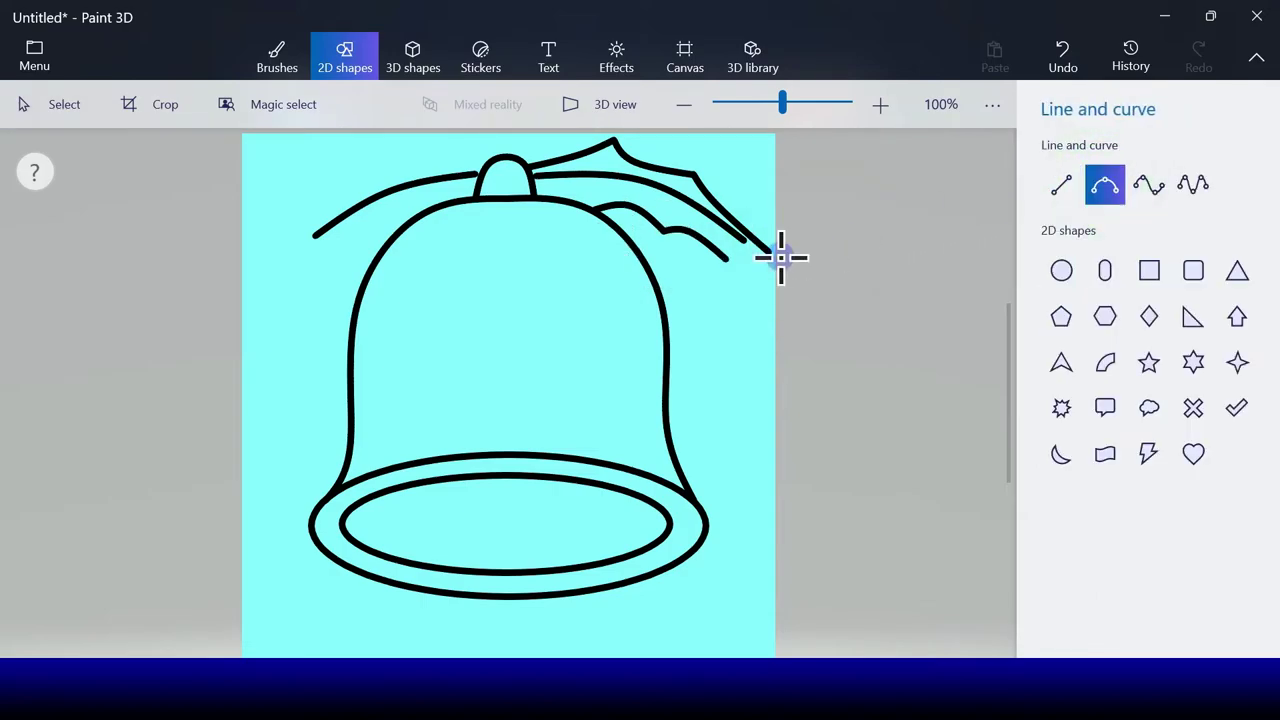
{"action": "left_click_drag", "start_coordinate": [727, 262], "coordinate": [766, 247]}
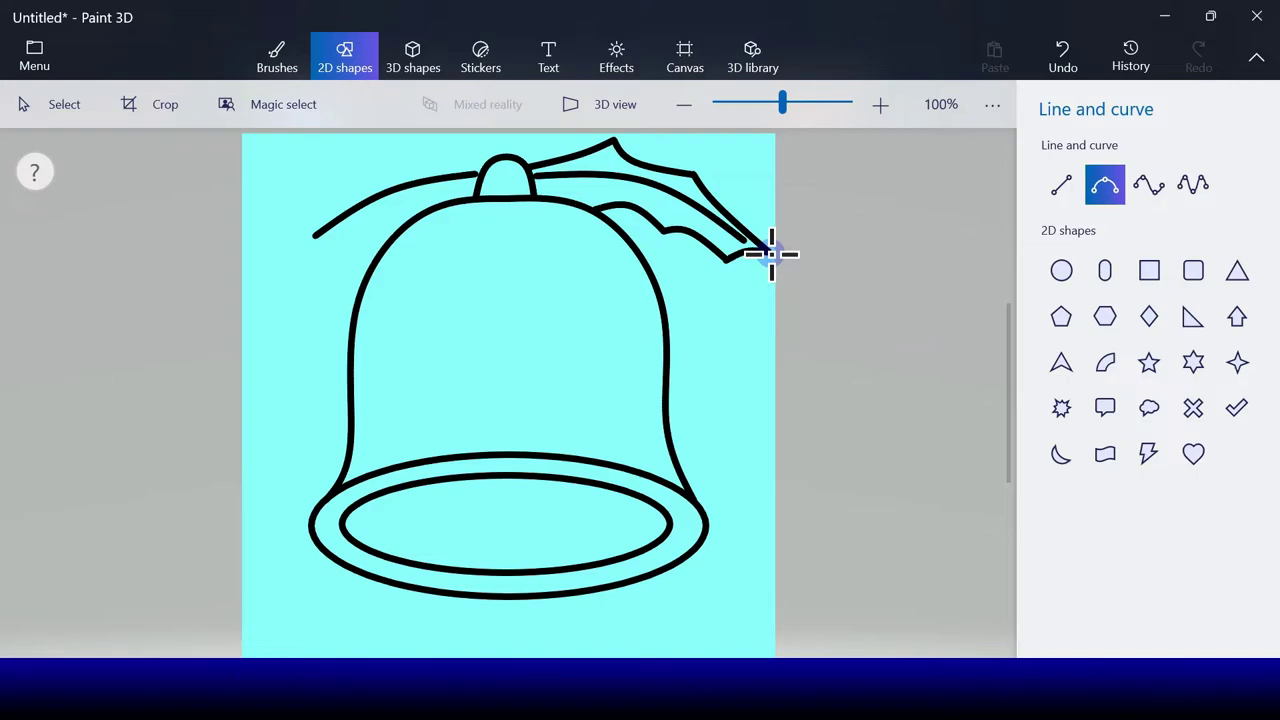
{"action": "left_click", "coordinate": [839, 257]}
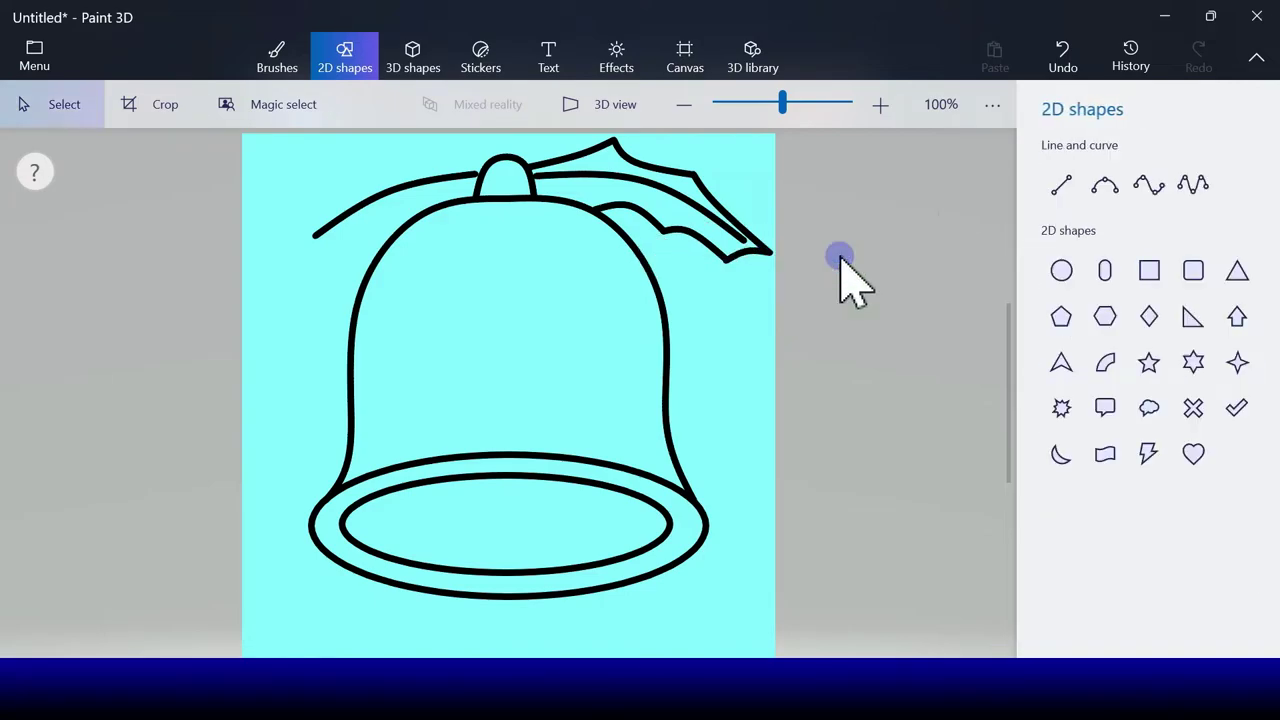
Step: Outline the left leaf's upper edge with three connected 3-point curves from the hanging loop outward past the centre vein's end
{"action": "left_click", "coordinate": [1106, 195]}
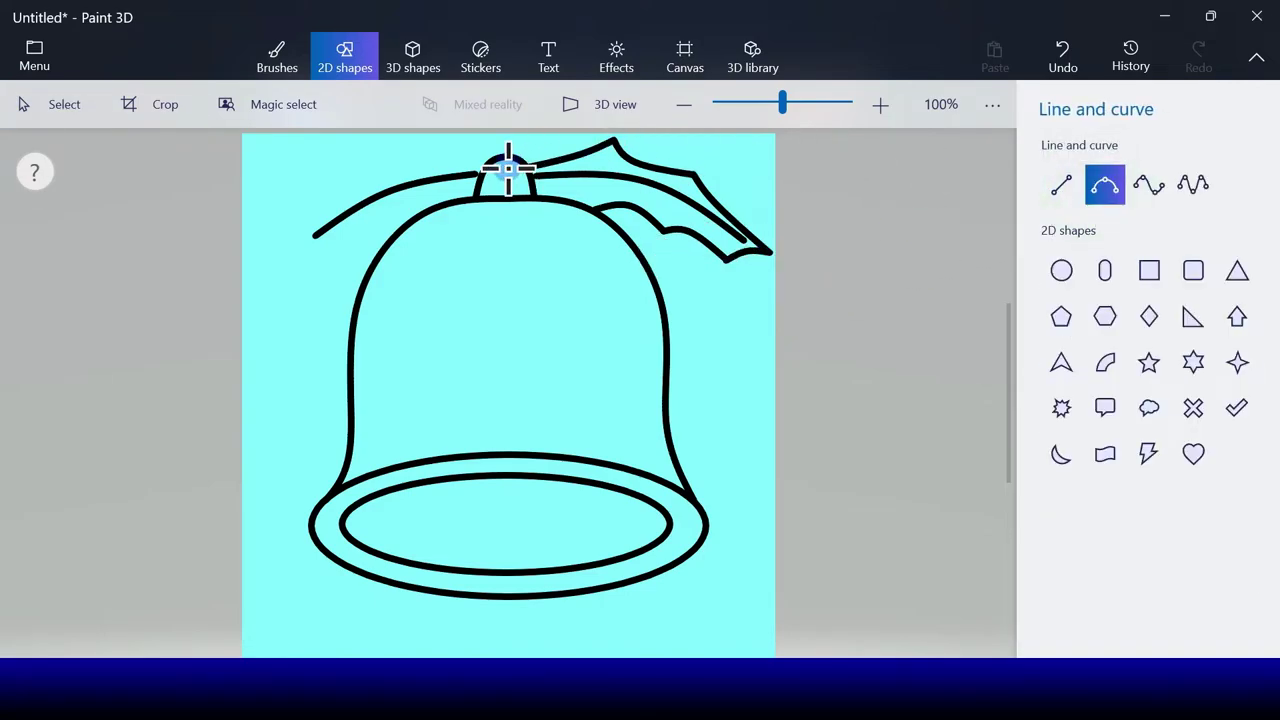
{"action": "left_click_drag", "start_coordinate": [481, 165], "coordinate": [399, 140]}
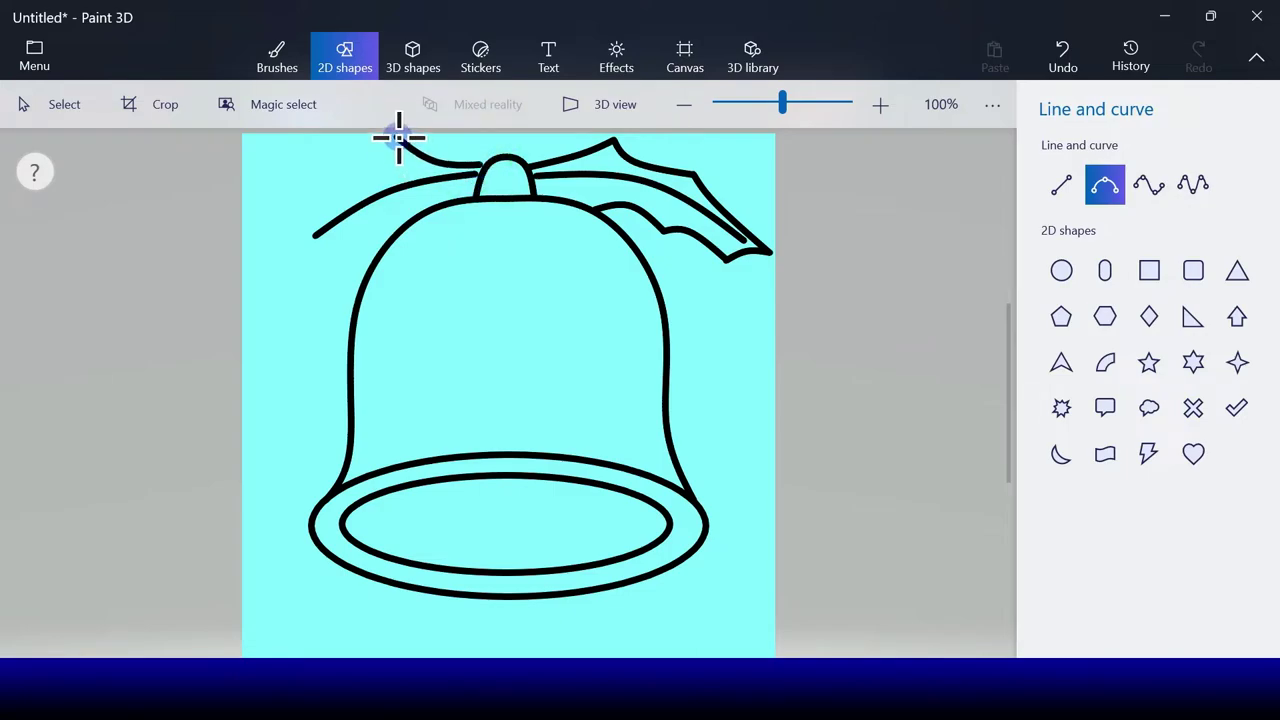
{"action": "left_click_drag", "start_coordinate": [437, 149], "coordinate": [515, 180]}
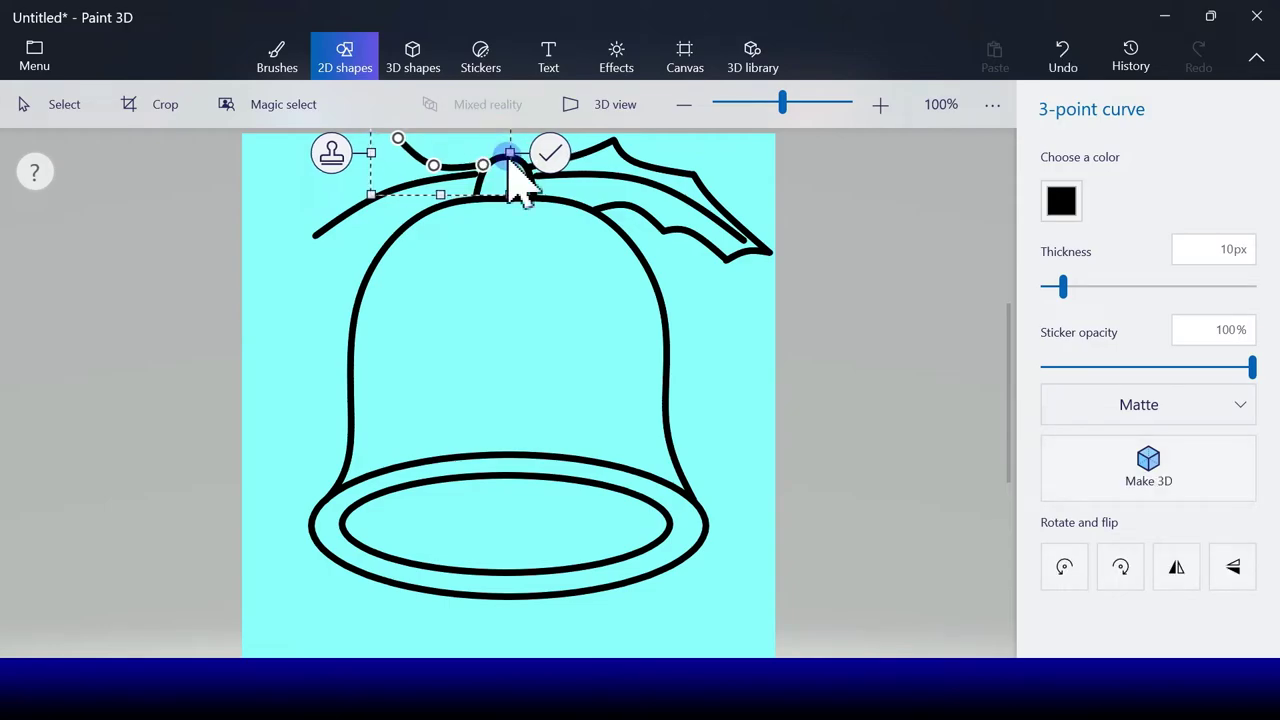
{"action": "left_click", "coordinate": [549, 156]}
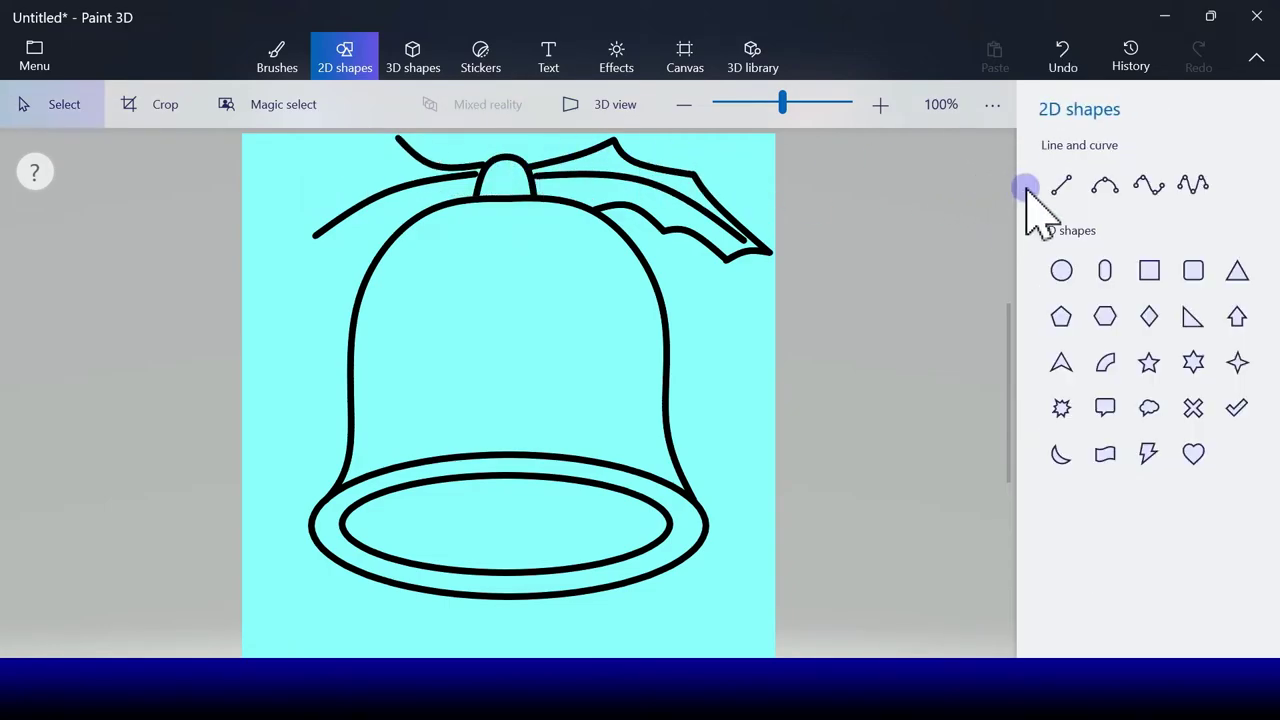
{"action": "left_click", "coordinate": [1105, 185]}
{"action": "left_click_drag", "start_coordinate": [405, 146], "coordinate": [447, 155]}
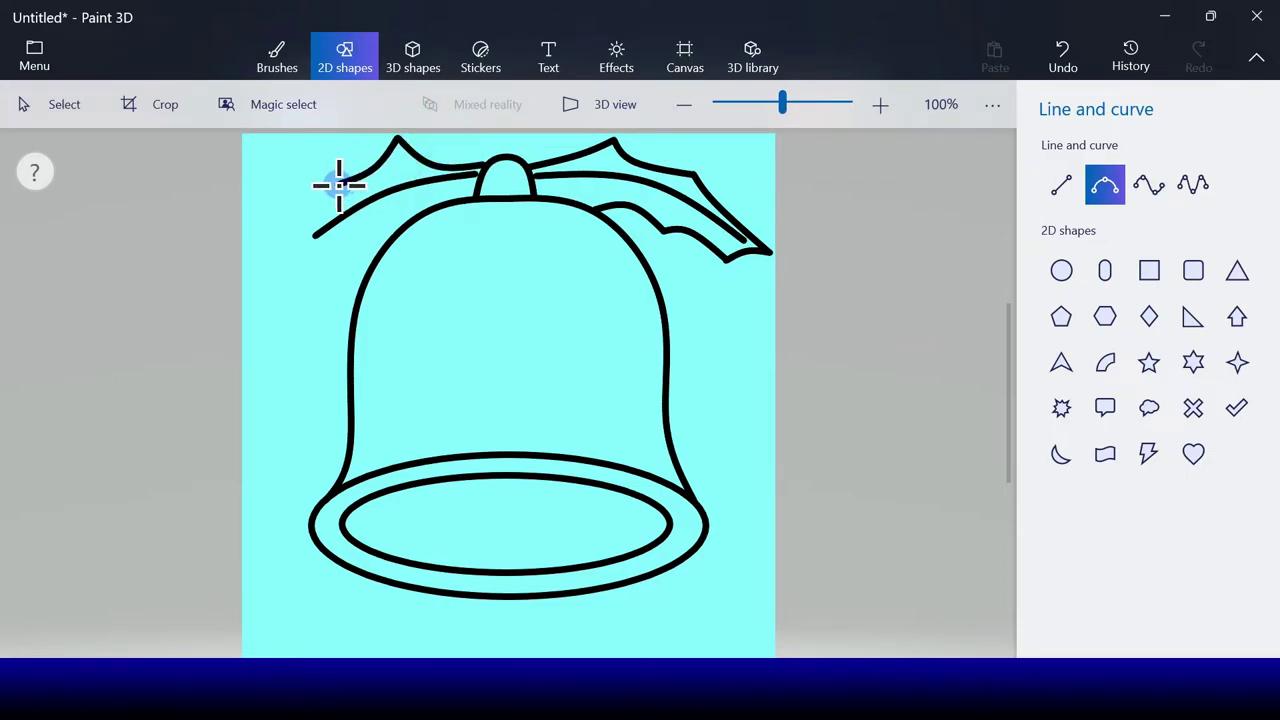
{"action": "left_click_drag", "start_coordinate": [339, 185], "coordinate": [470, 175]}
{"action": "left_click", "coordinate": [449, 169]}
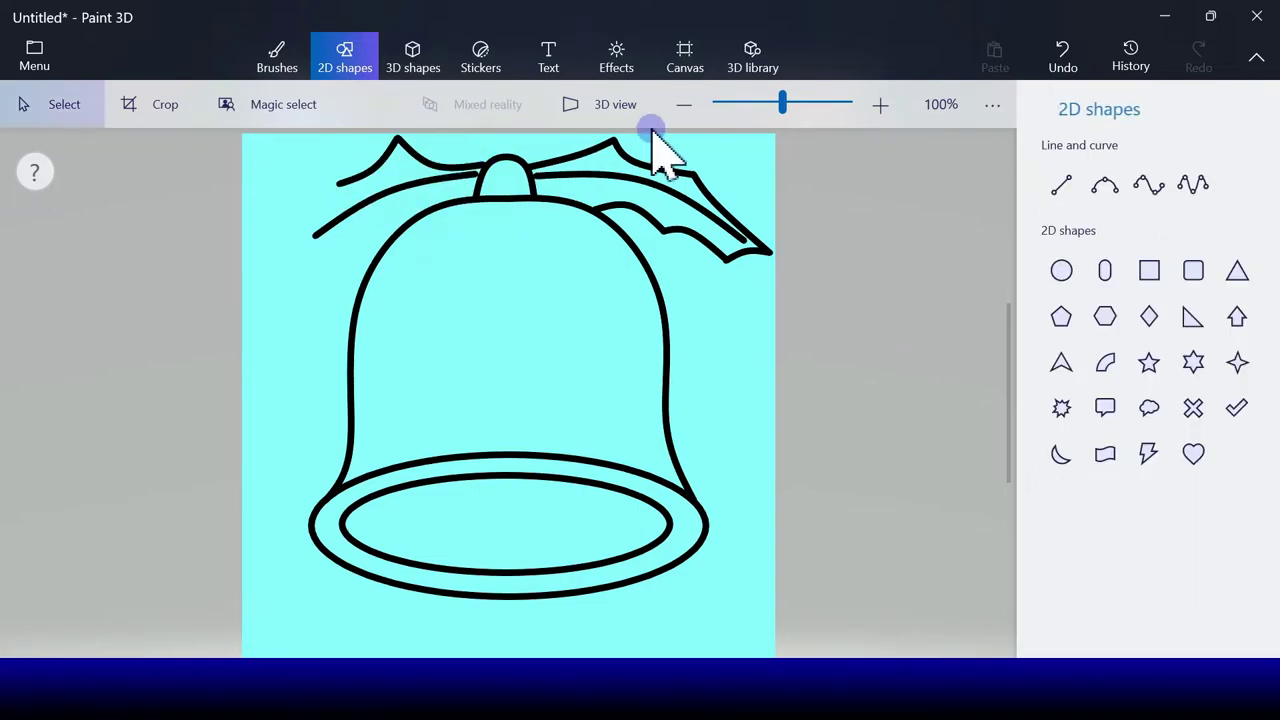
{"action": "left_click", "coordinate": [1105, 185]}
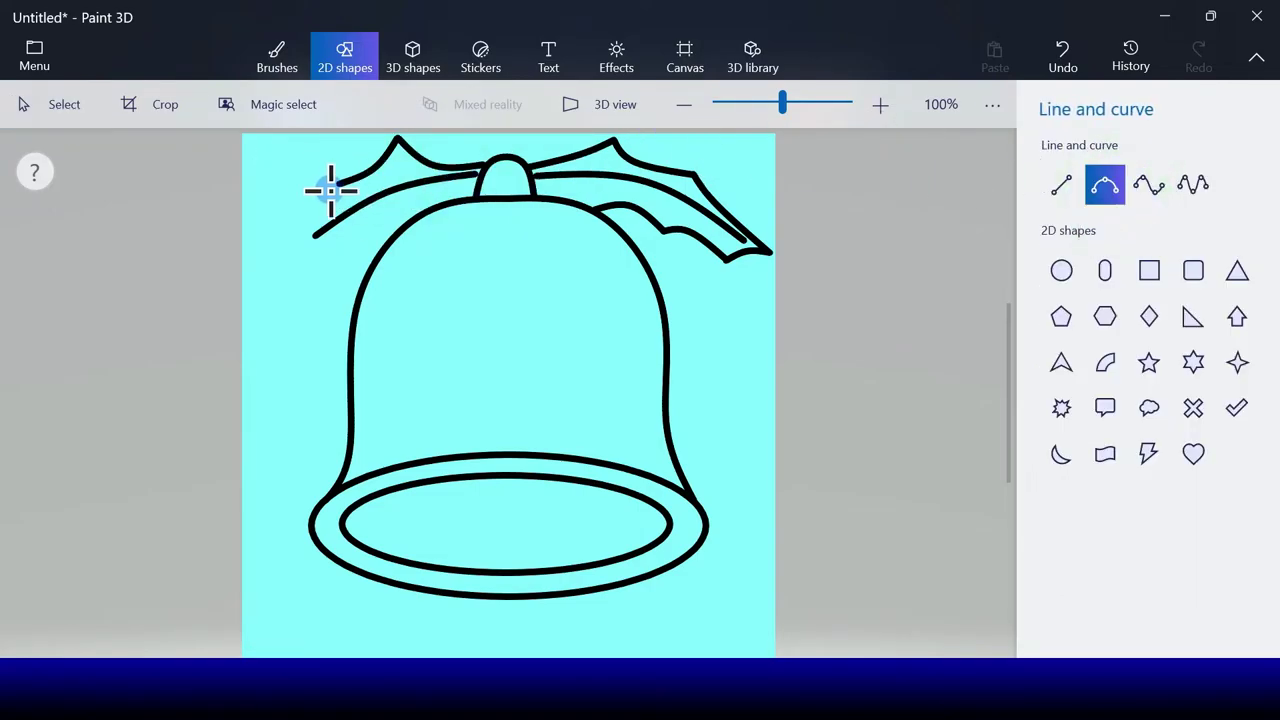
{"action": "left_click", "coordinate": [339, 184]}
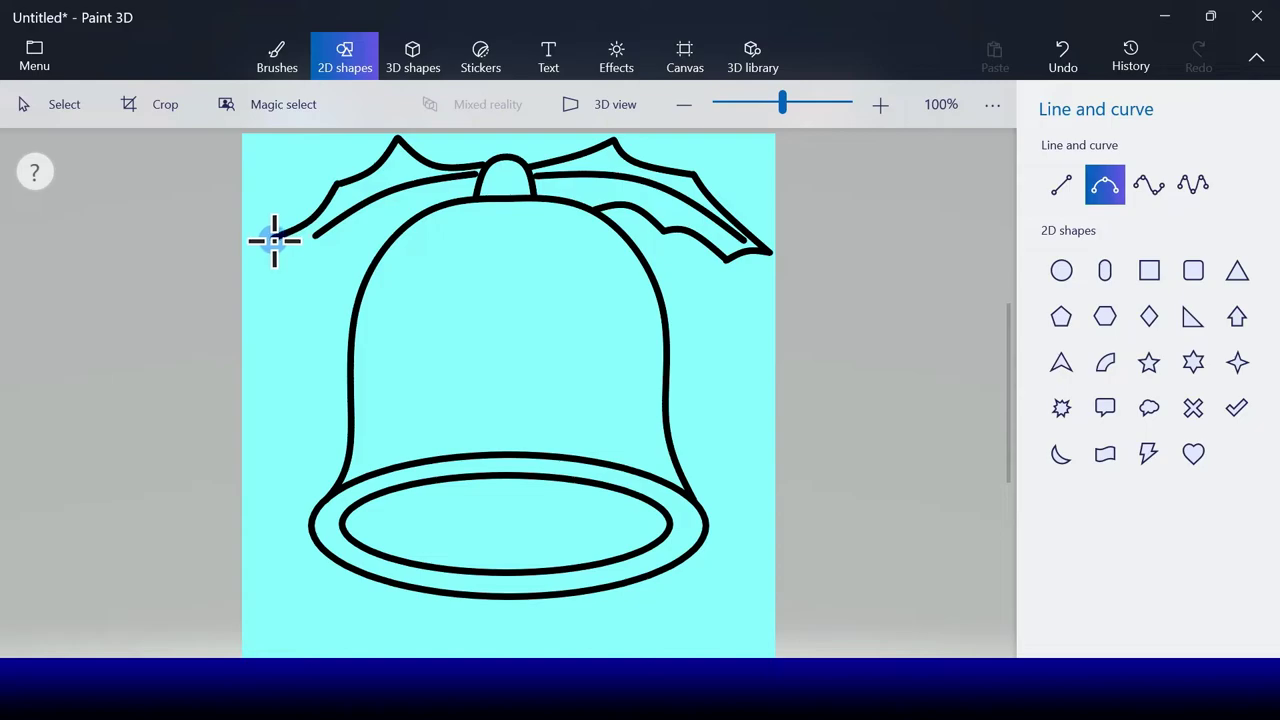
{"action": "left_click_drag", "start_coordinate": [274, 240], "coordinate": [273, 239]}
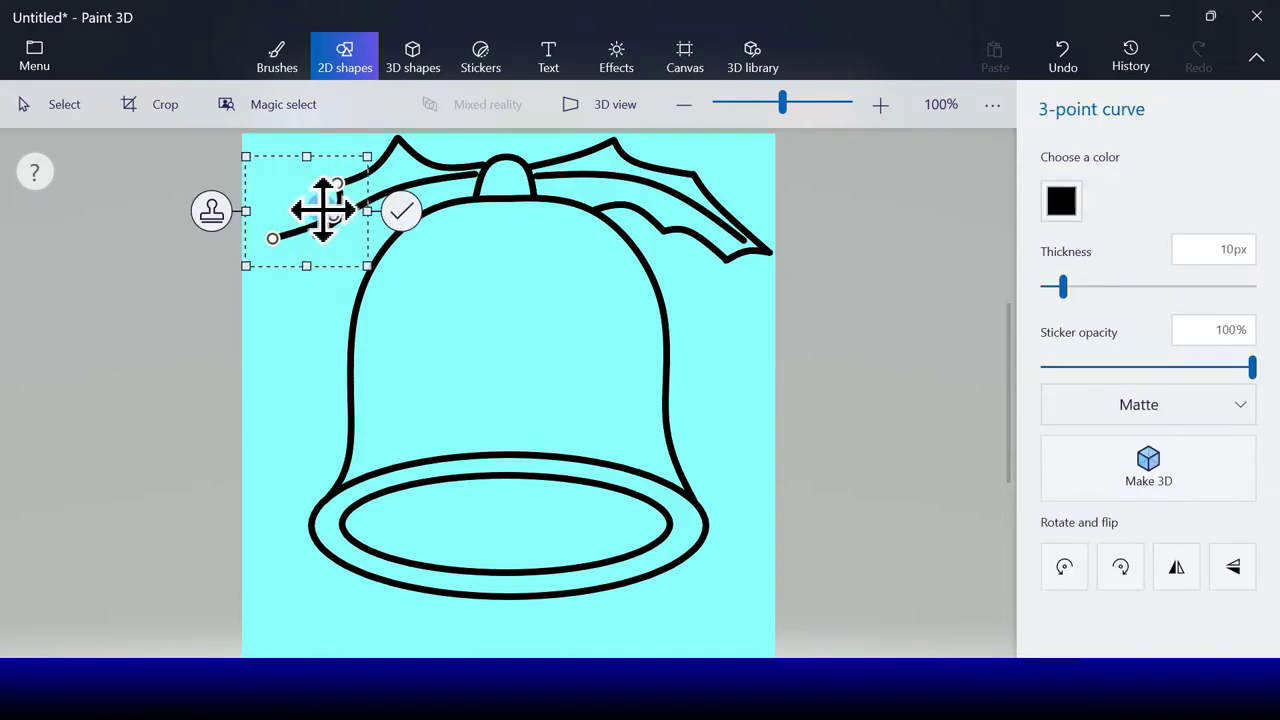
{"action": "left_click", "coordinate": [400, 214]}
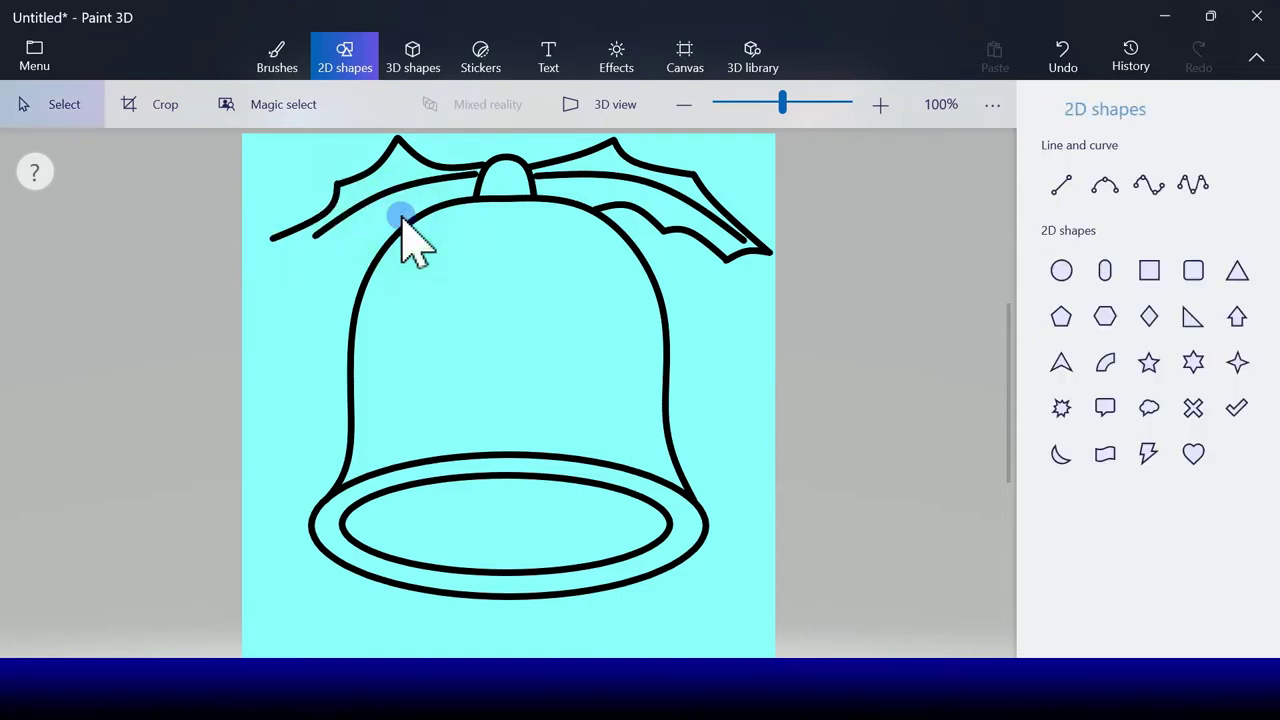
Step: Draw two connected arched 3-point curves from the base of the hanging loop down to the left as the left leaf's lower edge
{"action": "left_click", "coordinate": [1107, 187]}
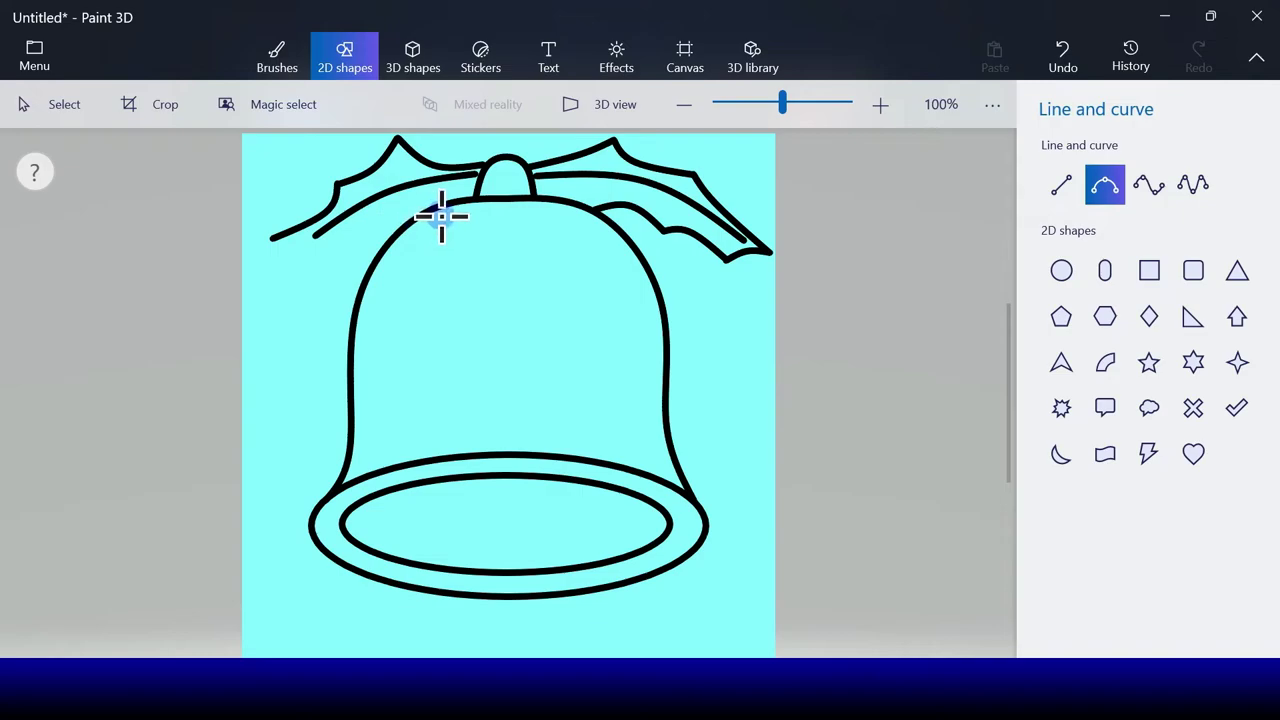
{"action": "left_click_drag", "start_coordinate": [466, 197], "coordinate": [384, 225]}
{"action": "left_click_drag", "start_coordinate": [464, 195], "coordinate": [497, 203]}
{"action": "left_click", "coordinate": [532, 213]}
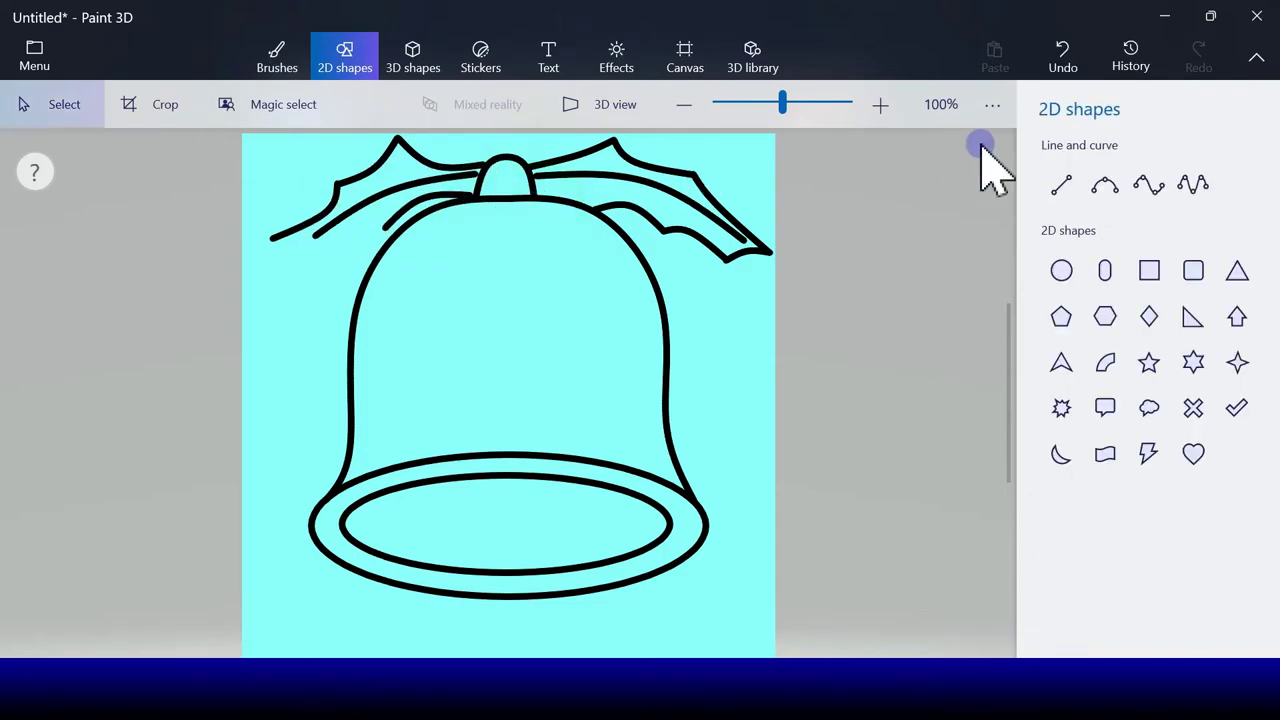
{"action": "left_click", "coordinate": [1106, 188]}
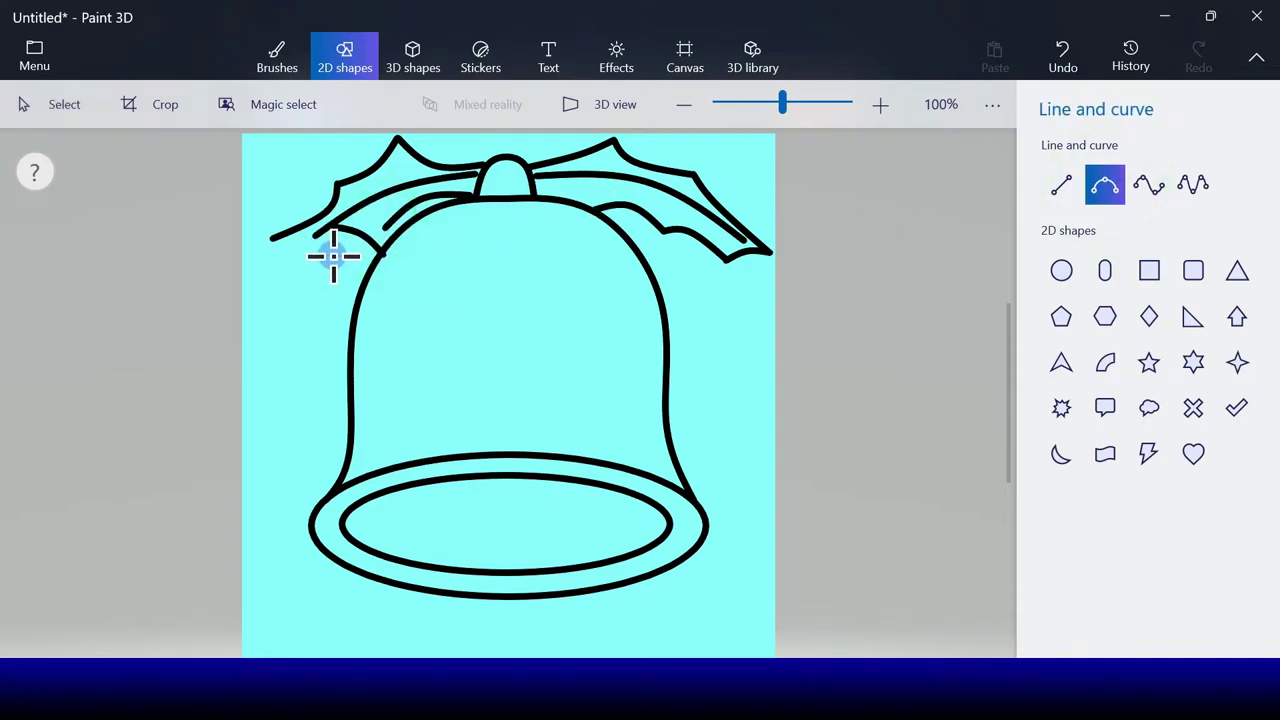
{"action": "mouse_move", "coordinate": [329, 259]}
{"action": "left_mouse_down"}
{"action": "mouse_move", "coordinate": [383, 226]}
{"action": "mouse_move", "coordinate": [343, 214]}
{"action": "mouse_move", "coordinate": [349, 225]}
{"action": "left_mouse_up"}
{"action": "left_click", "coordinate": [447, 242]}
Step: Close the left leaf's pointed tip with two 3-point curves joining the ends of its upper and lower edges
{"action": "left_click", "coordinate": [1105, 184]}
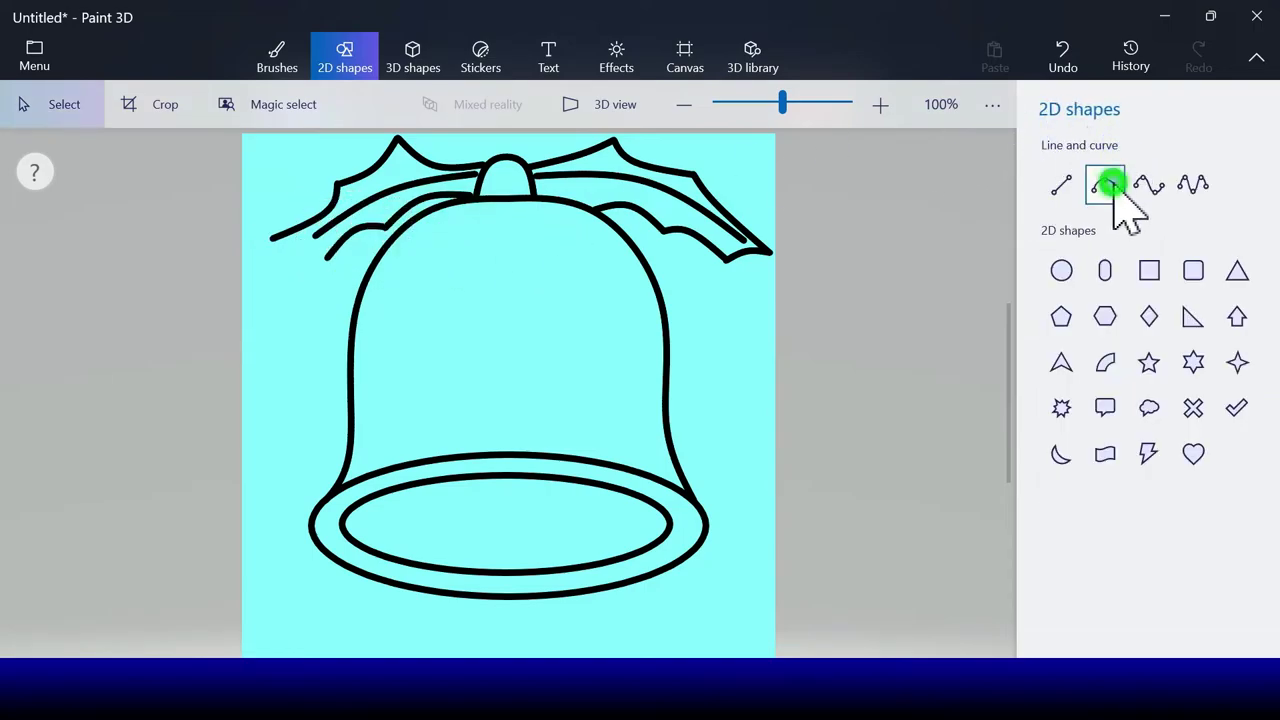
{"action": "left_click_drag", "start_coordinate": [259, 288], "coordinate": [271, 240]}
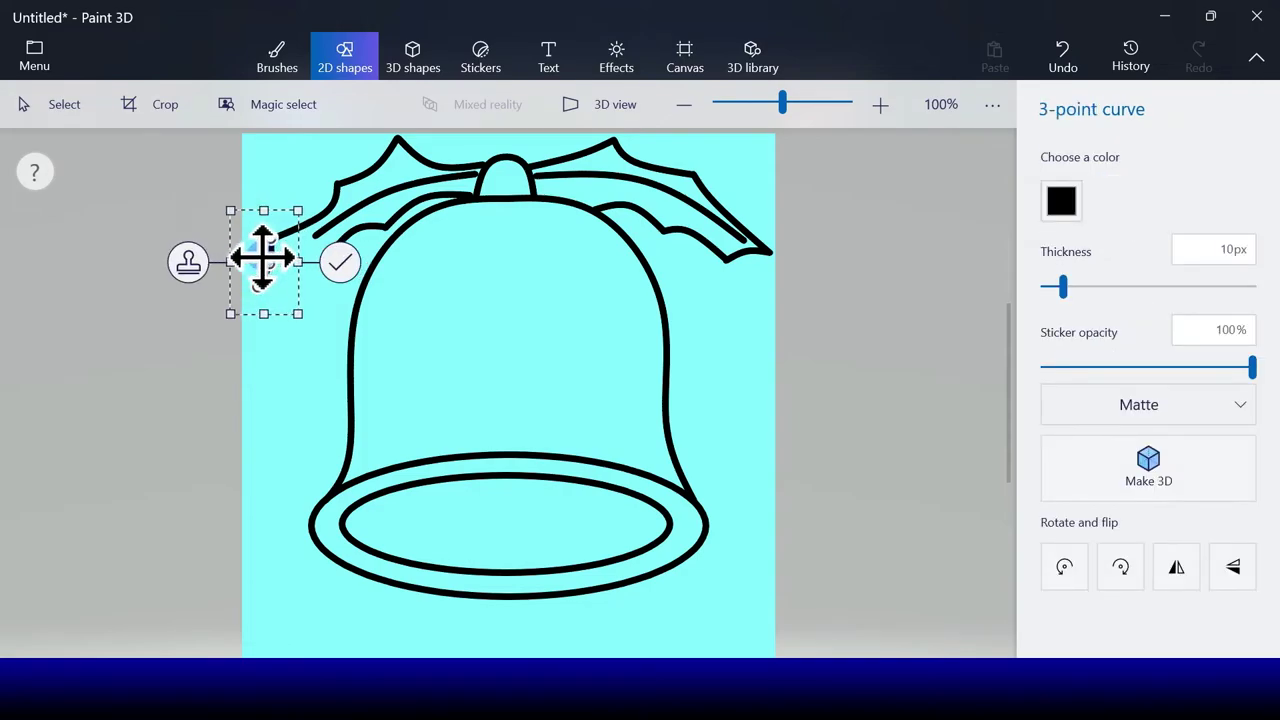
{"action": "left_click", "coordinate": [342, 262]}
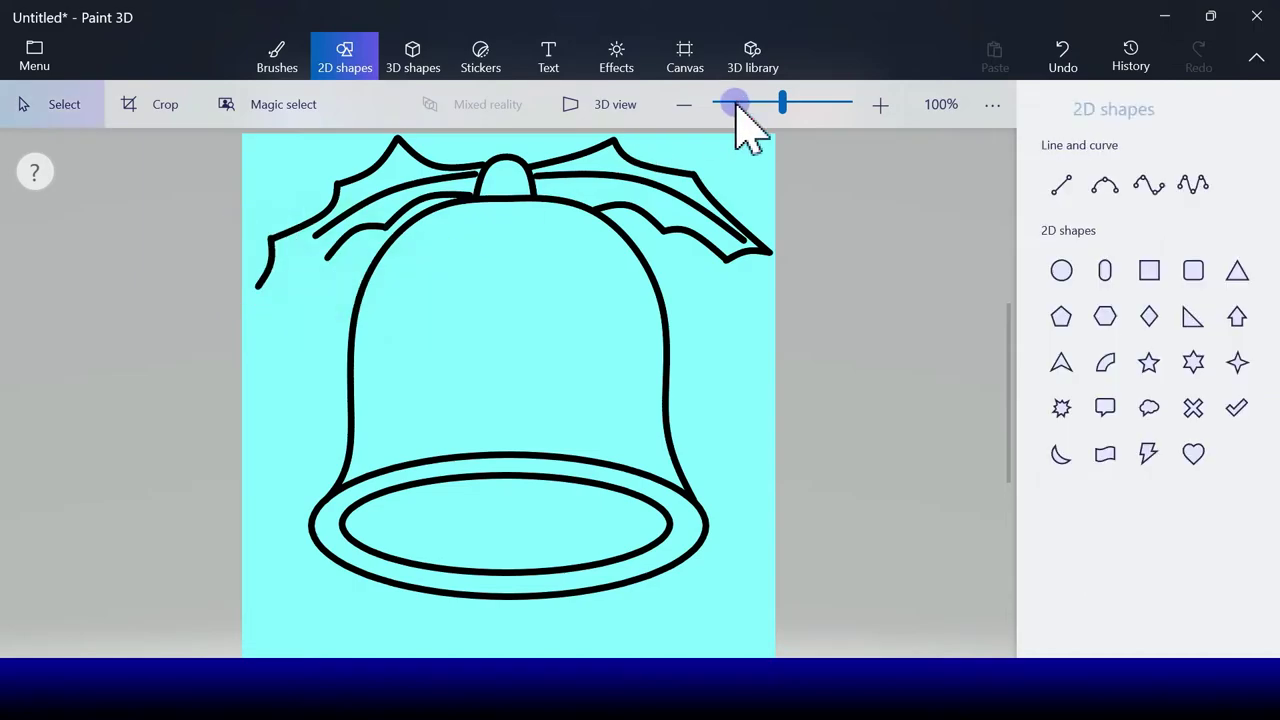
{"action": "left_click", "coordinate": [1106, 188]}
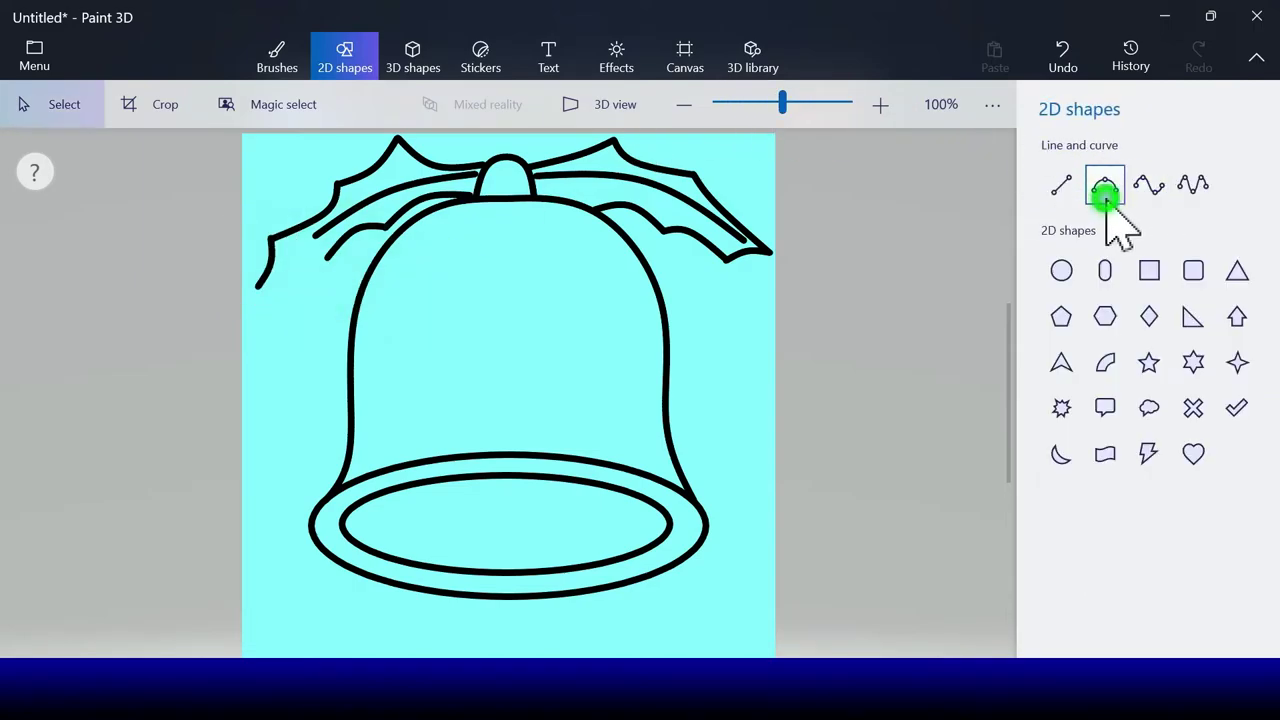
{"action": "left_click_drag", "start_coordinate": [260, 287], "coordinate": [326, 257]}
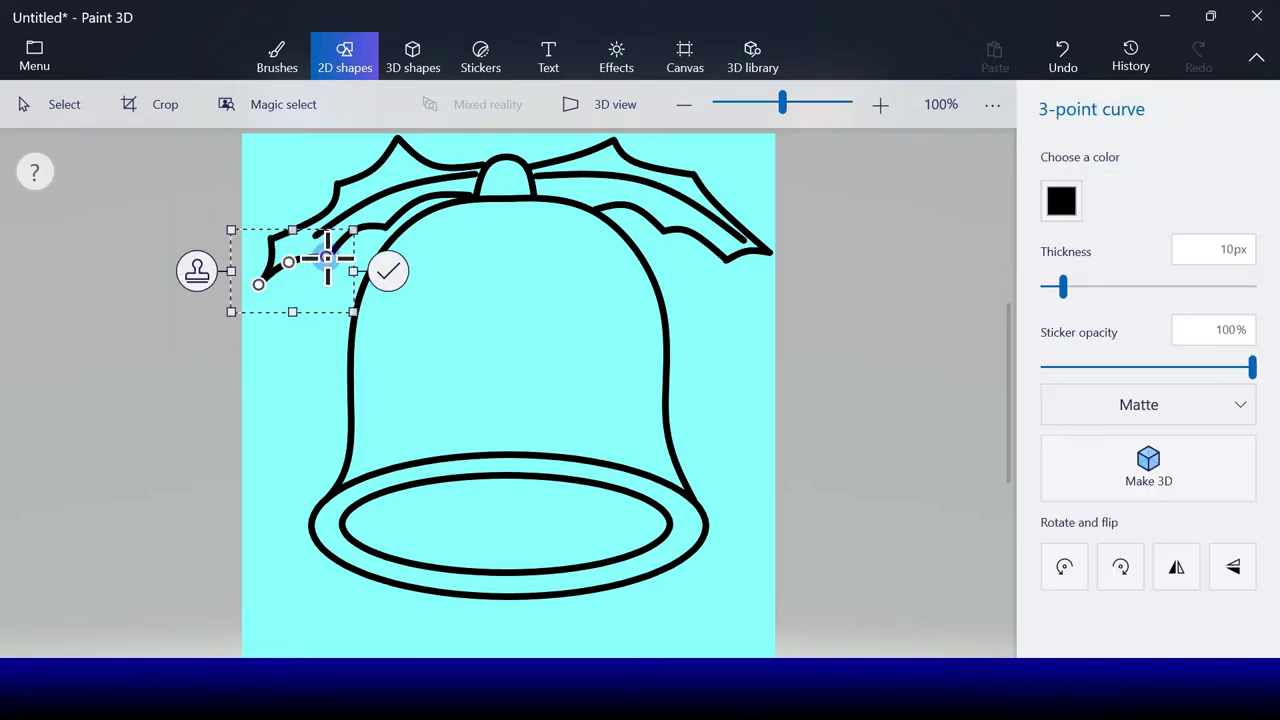
{"action": "left_click", "coordinate": [390, 270]}
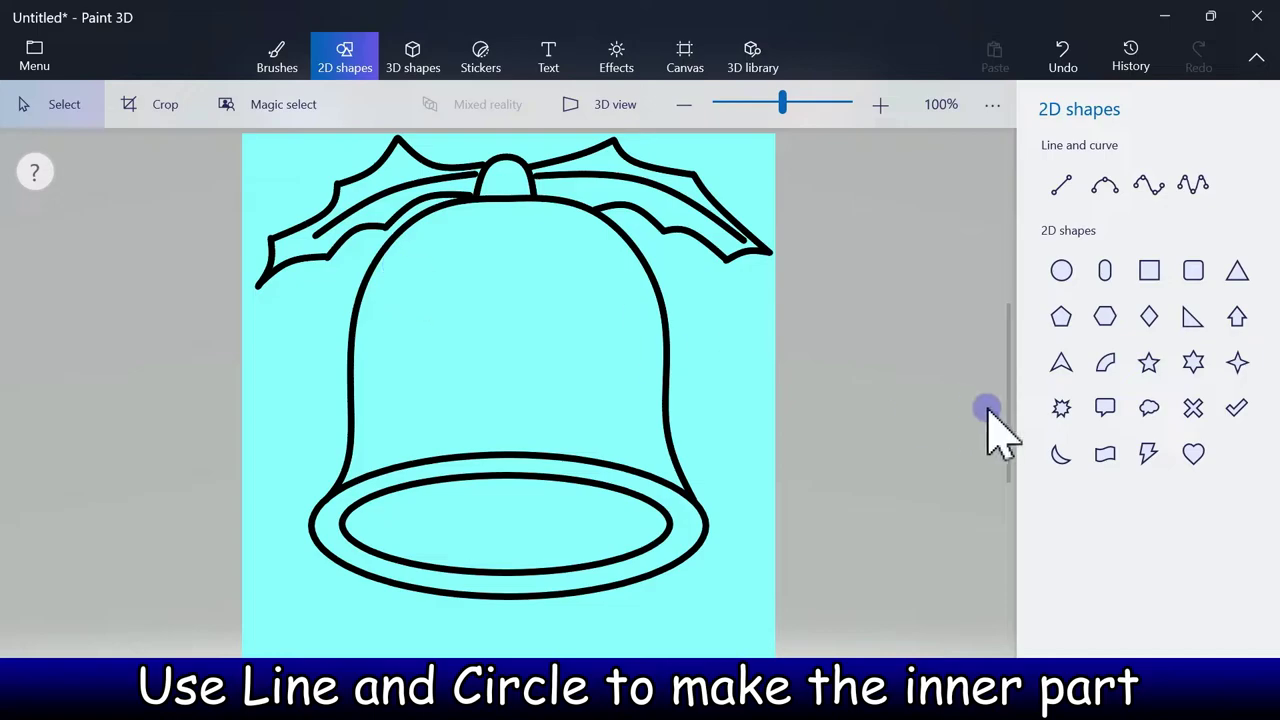
Step: Draw a small circle with a solid light grey fill over the bell mouth's lower-left edge as the clapper ball
{"action": "left_click", "coordinate": [1064, 270]}
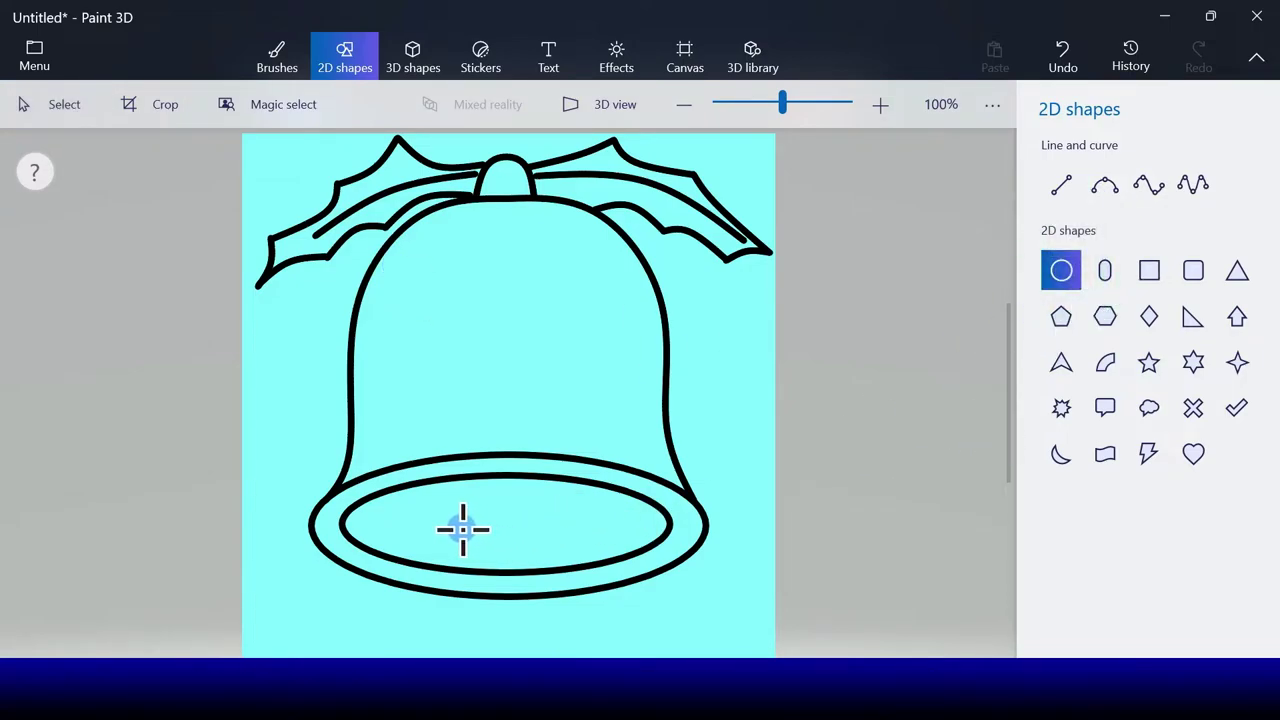
{"action": "left_click_drag", "start_coordinate": [463, 530], "coordinate": [408, 548]}
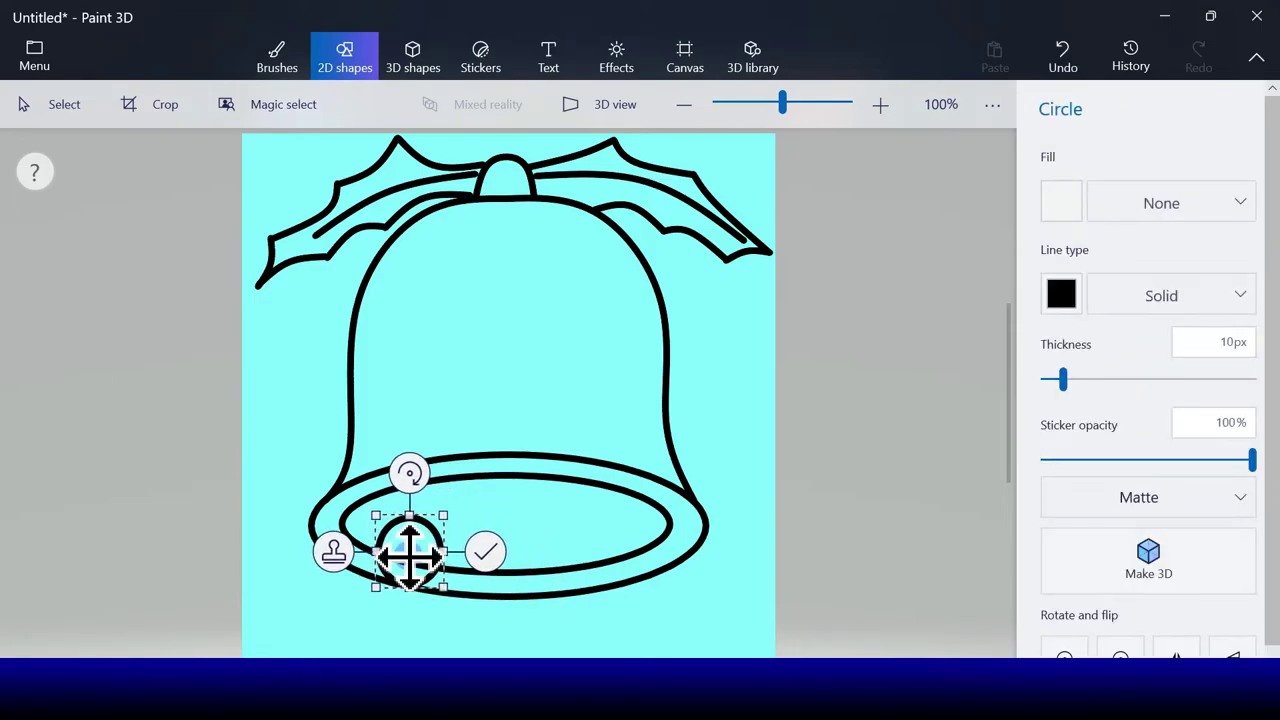
{"action": "left_click", "coordinate": [1050, 207]}
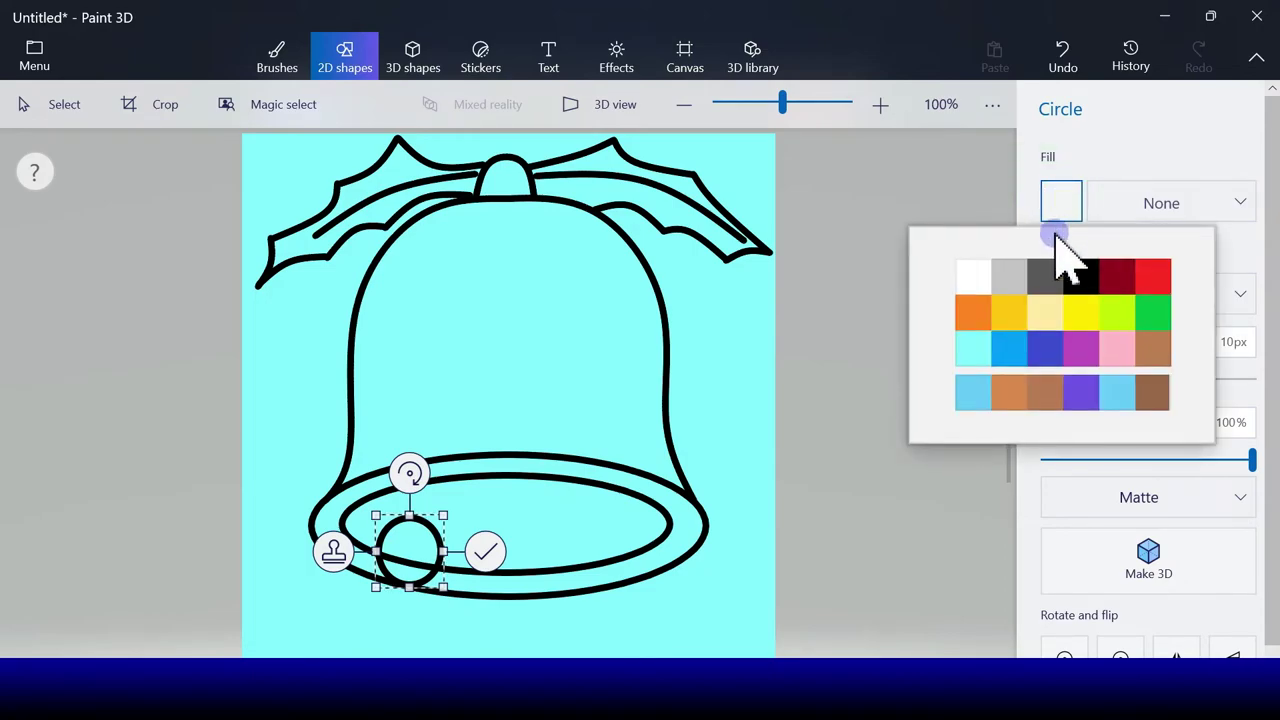
{"action": "left_click", "coordinate": [1020, 274]}
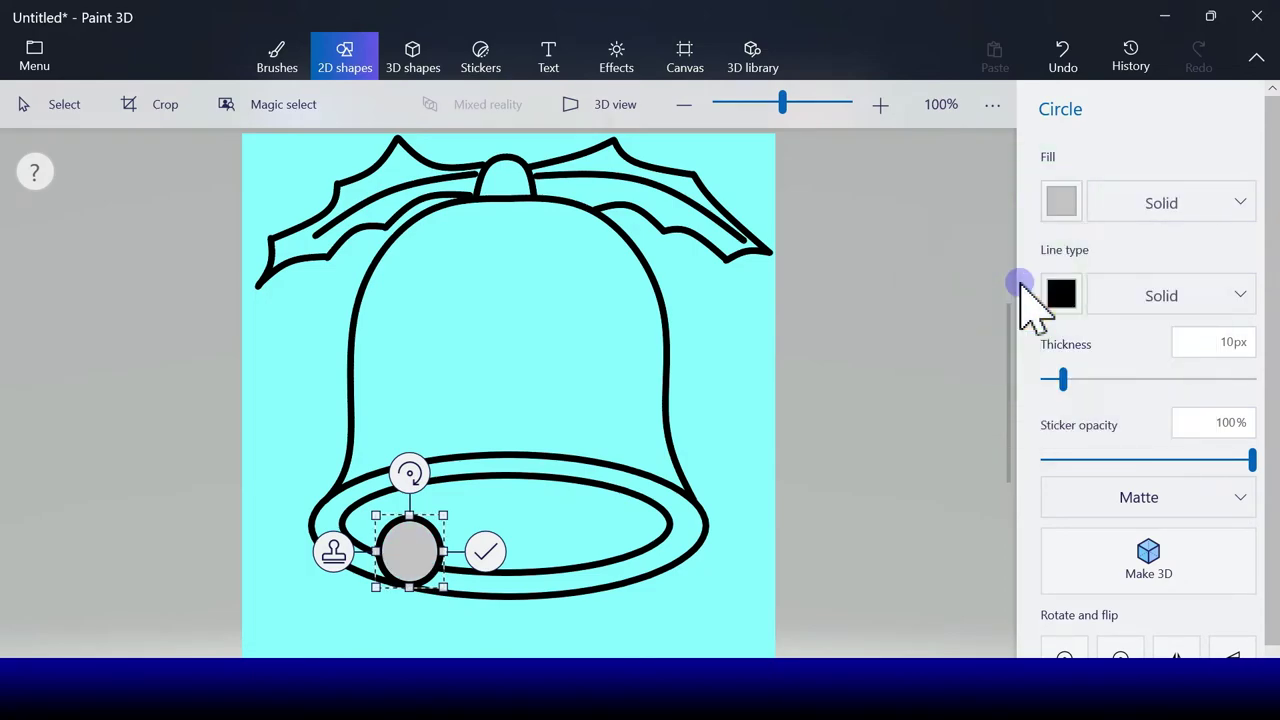
{"action": "left_click", "coordinate": [486, 556]}
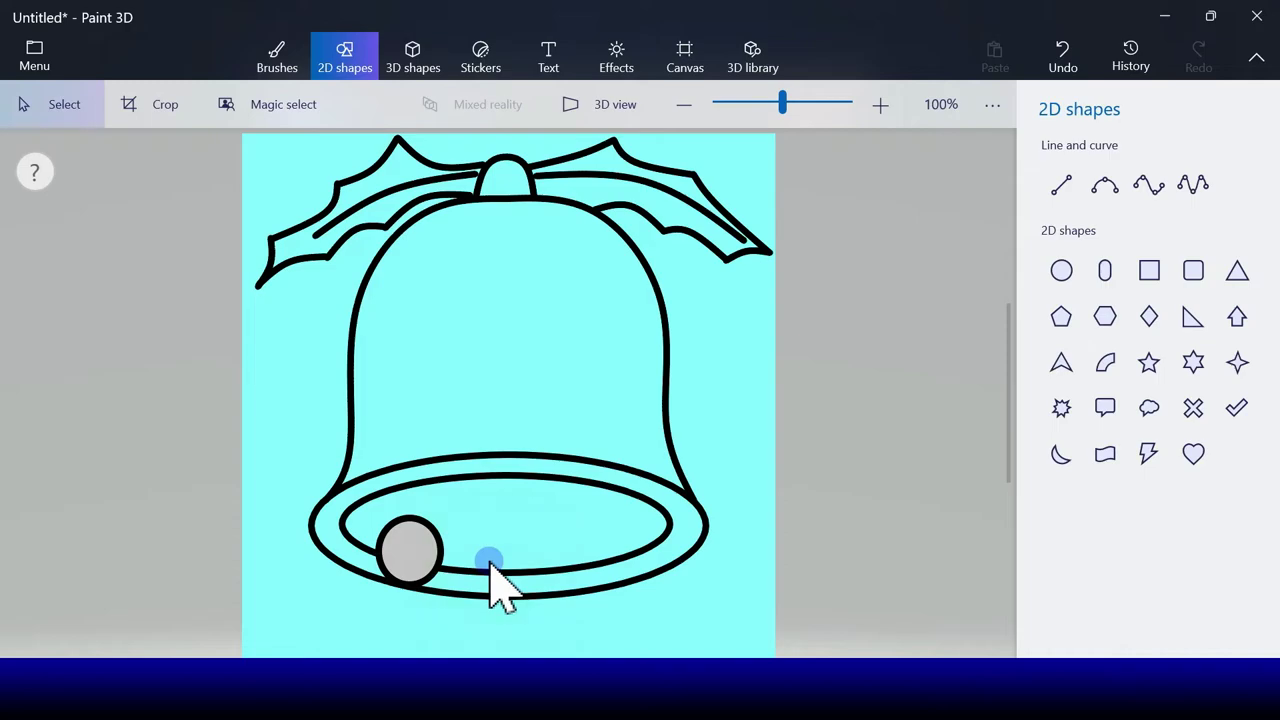
Step: Try a short line rising from the clapper ball, and undo both the line and the circle
{"action": "left_click", "coordinate": [1062, 186]}
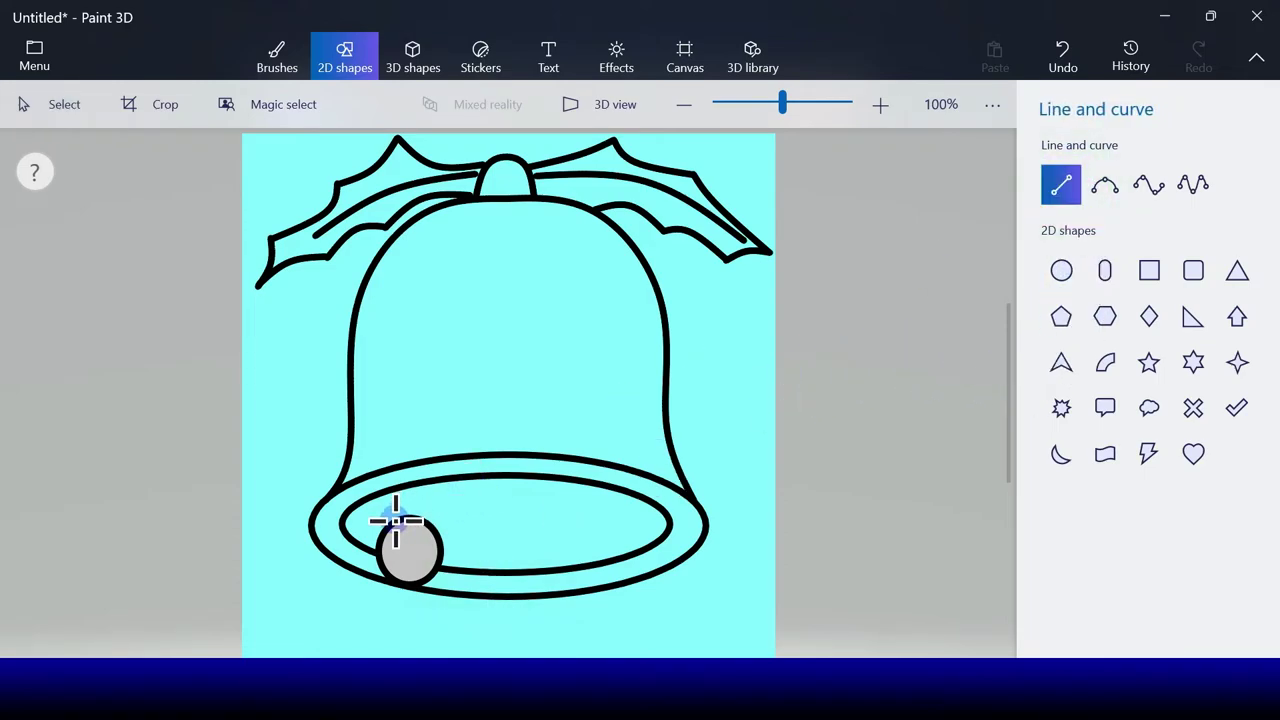
{"action": "left_click_drag", "start_coordinate": [397, 517], "coordinate": [408, 494]}
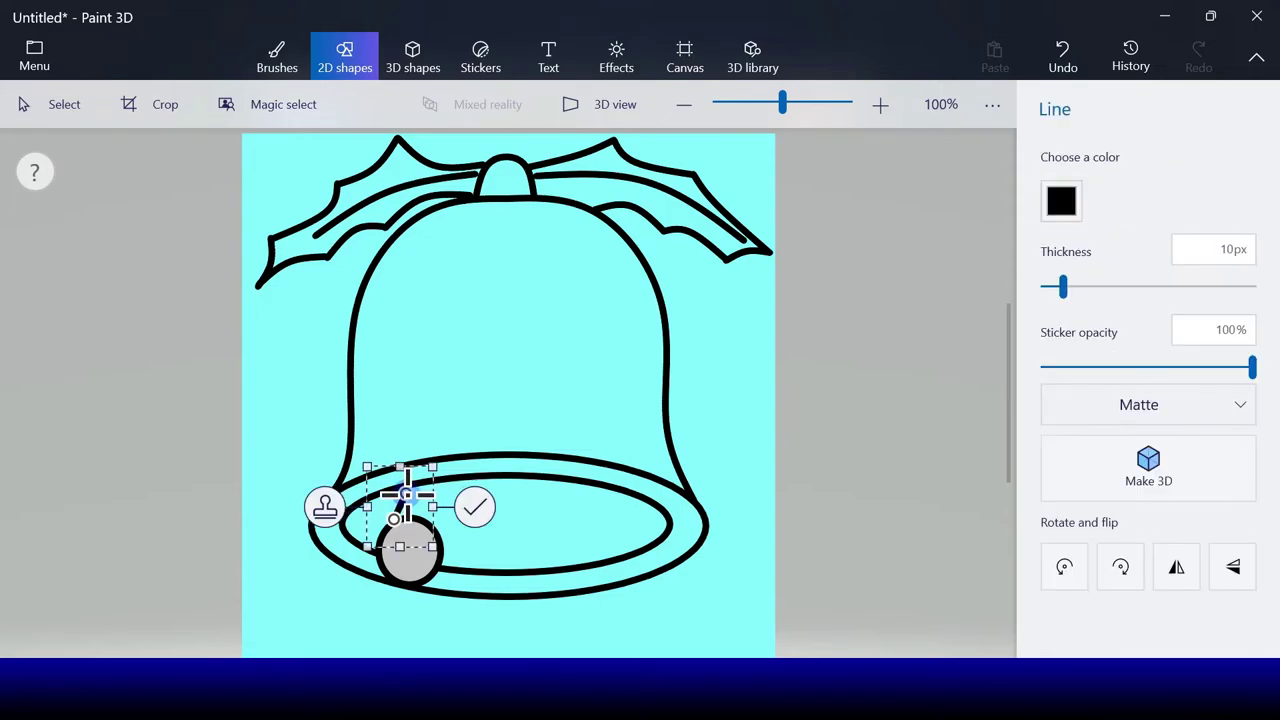
{"action": "left_click", "coordinate": [1060, 62]}
{"action": "left_click", "coordinate": [1060, 62]}
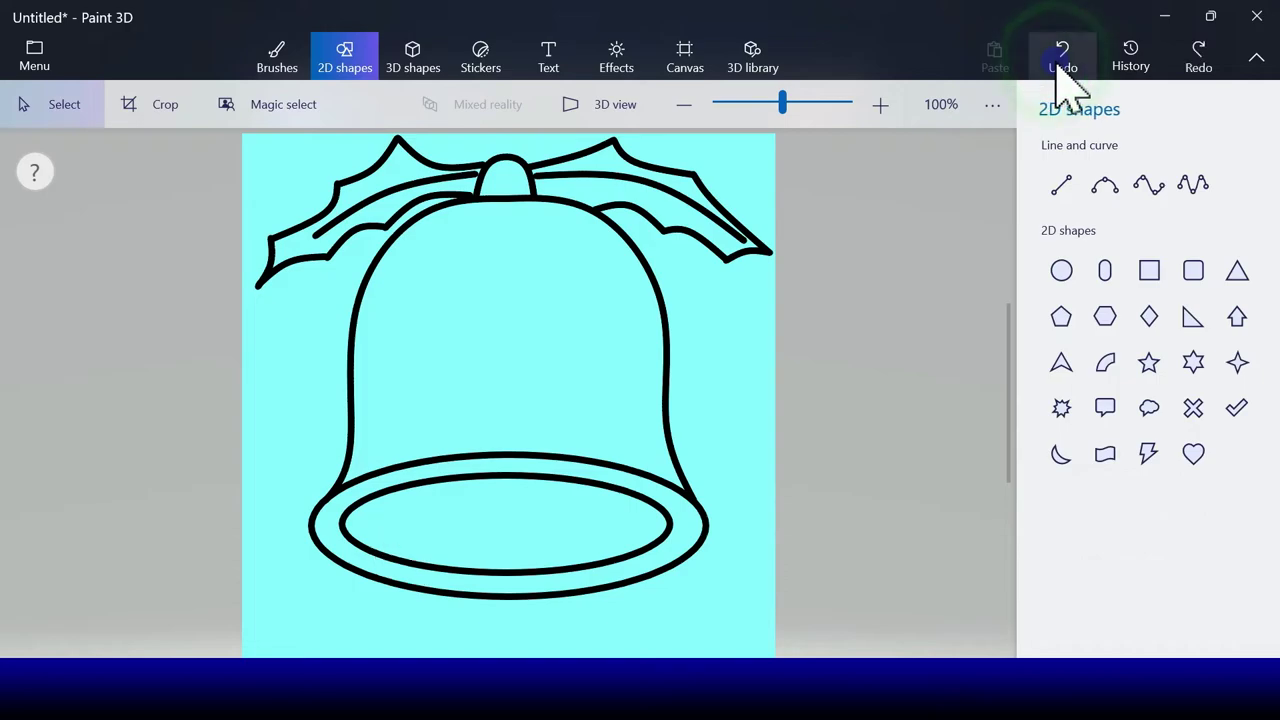
Step: Redraw the light grey clapper circle slightly larger and higher, overlapping the lower-left edge of the bell's inner ellipse
{"action": "left_click", "coordinate": [1064, 278]}
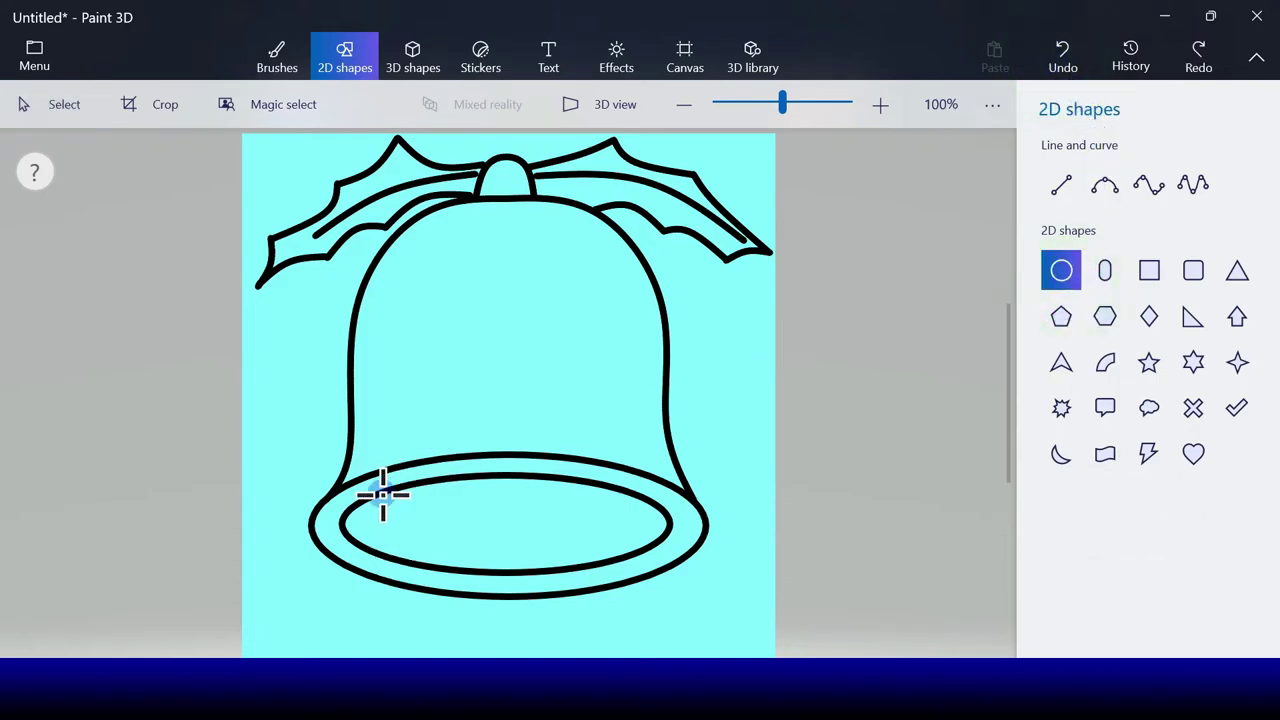
{"action": "left_click_drag", "start_coordinate": [374, 508], "coordinate": [449, 575]}
{"action": "left_click", "coordinate": [494, 541]}
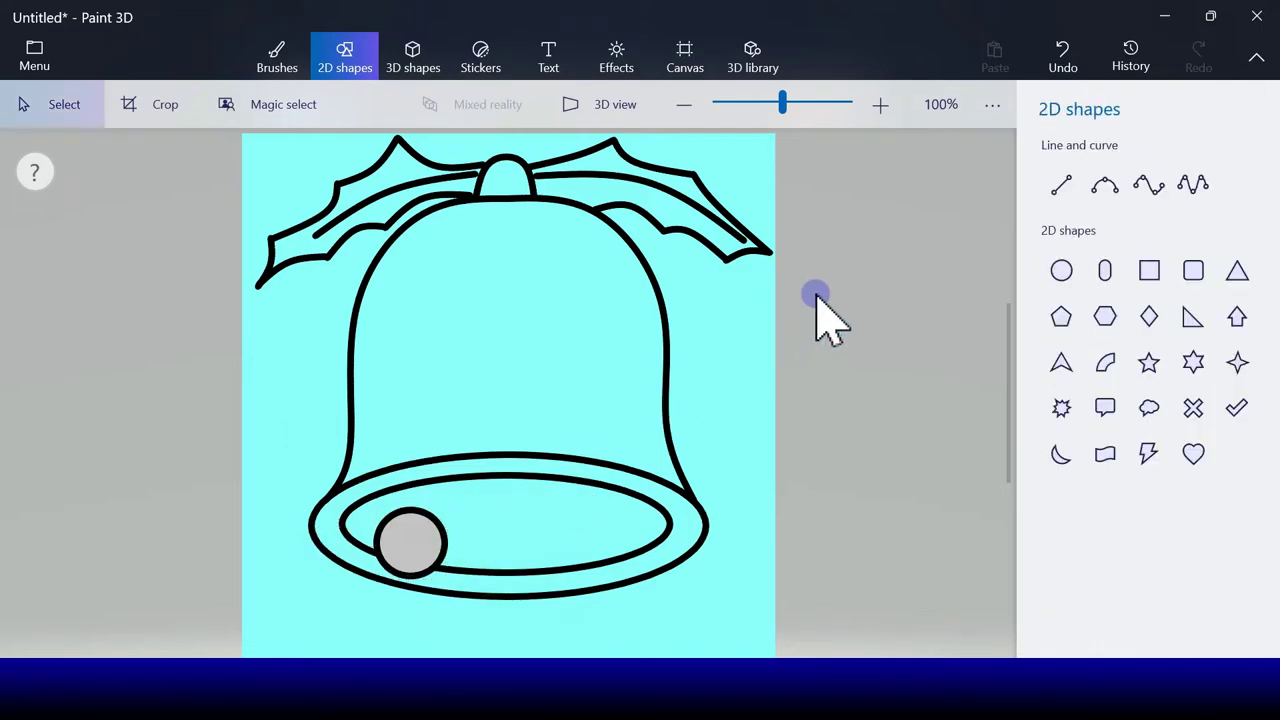
Step: Draw two short parallel slanted lines from the inner ellipse's upper edge down to the clapper ball as its rod
{"action": "left_click", "coordinate": [1061, 184]}
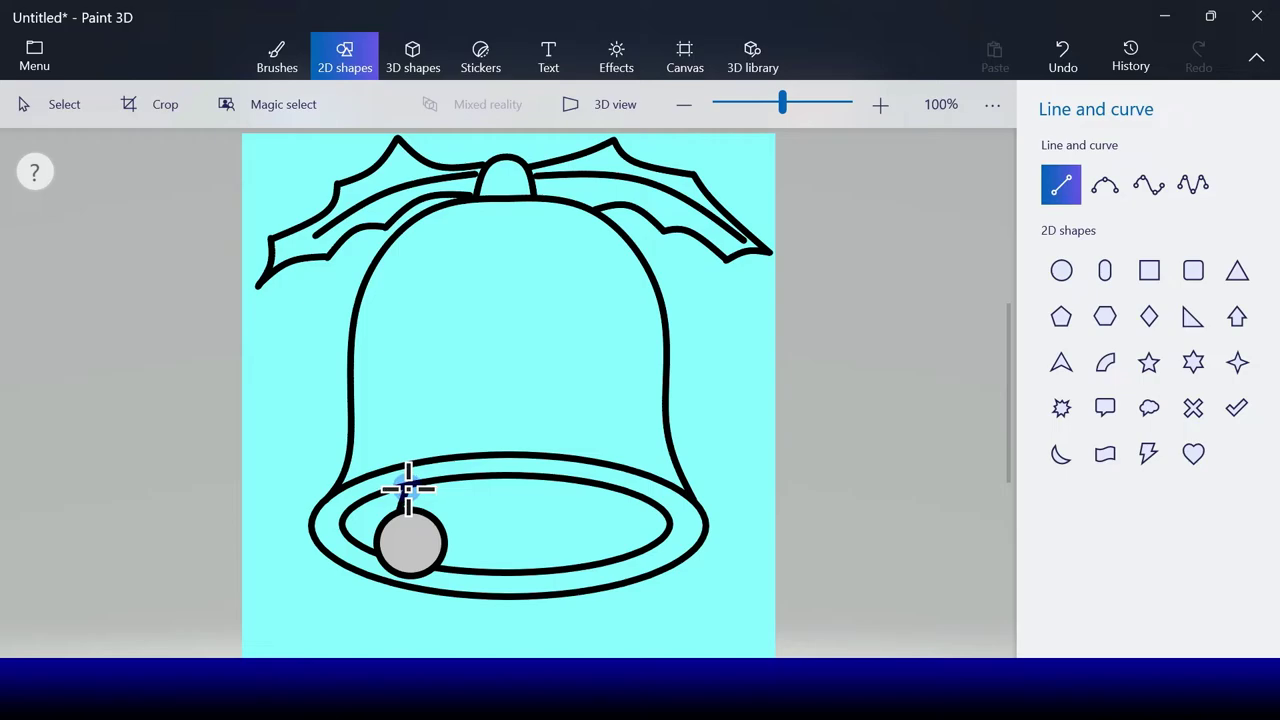
{"action": "left_click_drag", "start_coordinate": [408, 489], "coordinate": [401, 508]}
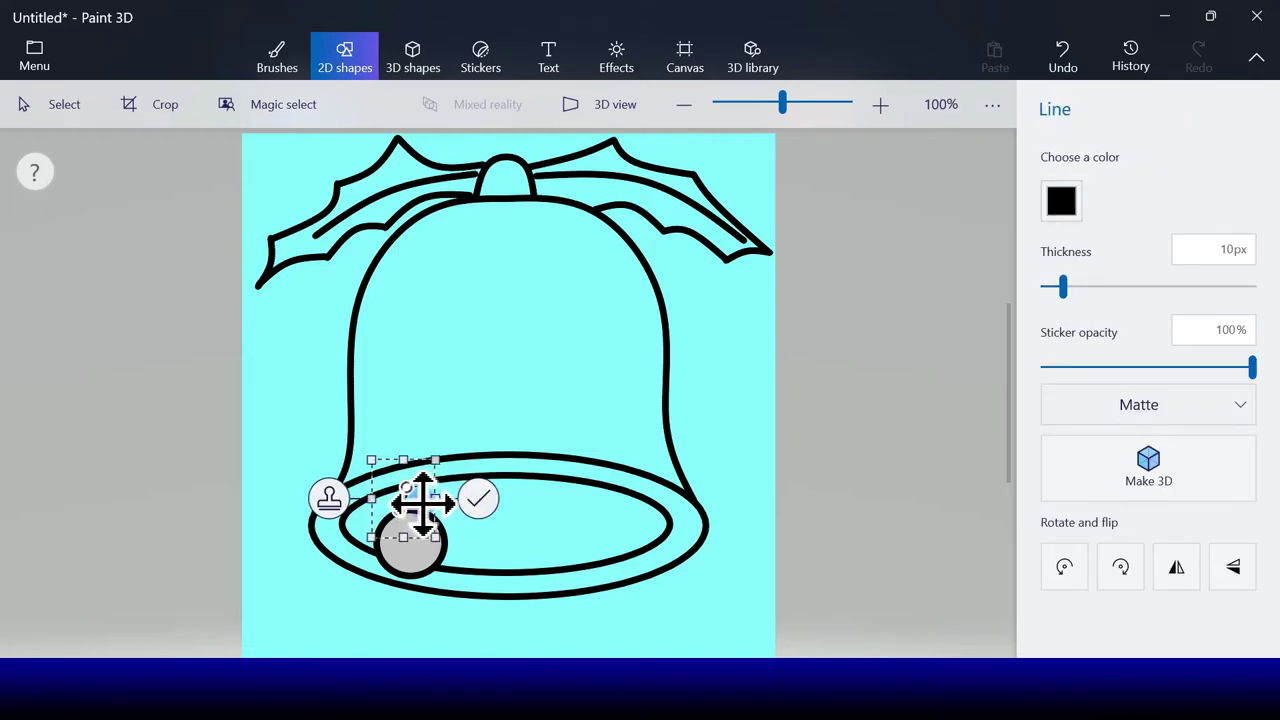
{"action": "left_click_drag", "start_coordinate": [420, 497], "coordinate": [424, 497]}
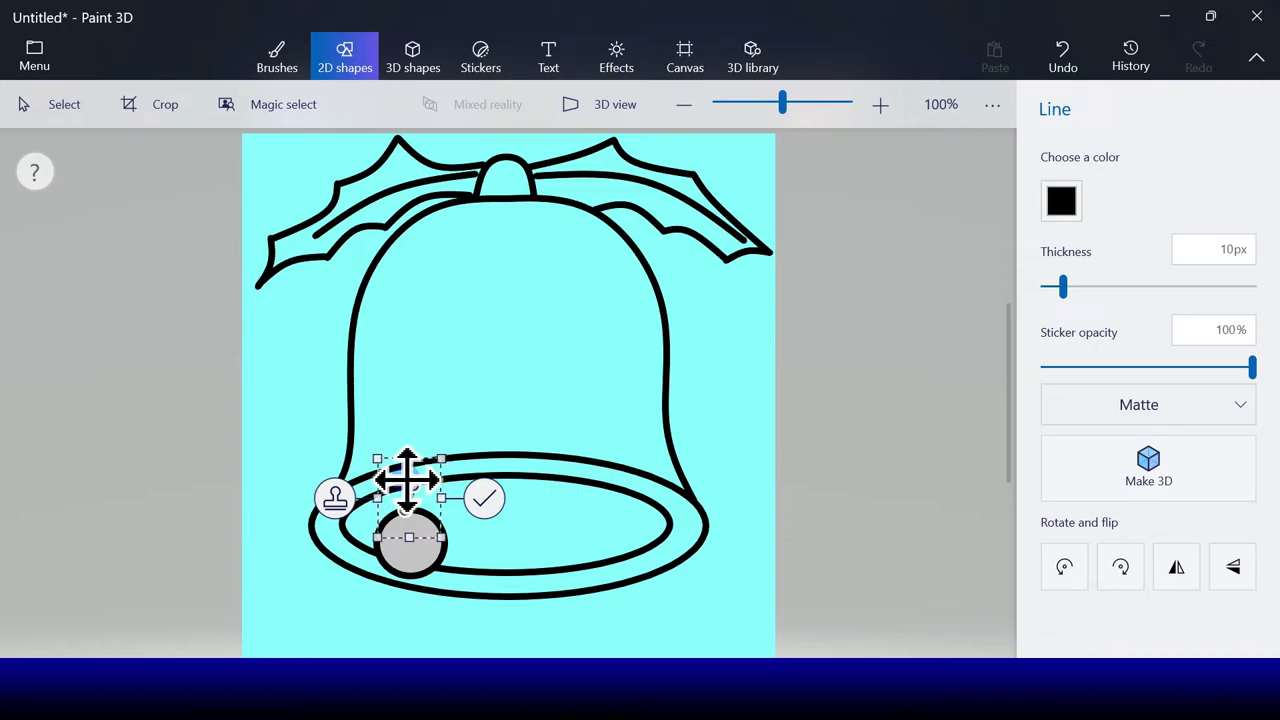
{"action": "left_click_drag", "start_coordinate": [417, 503], "coordinate": [453, 503]}
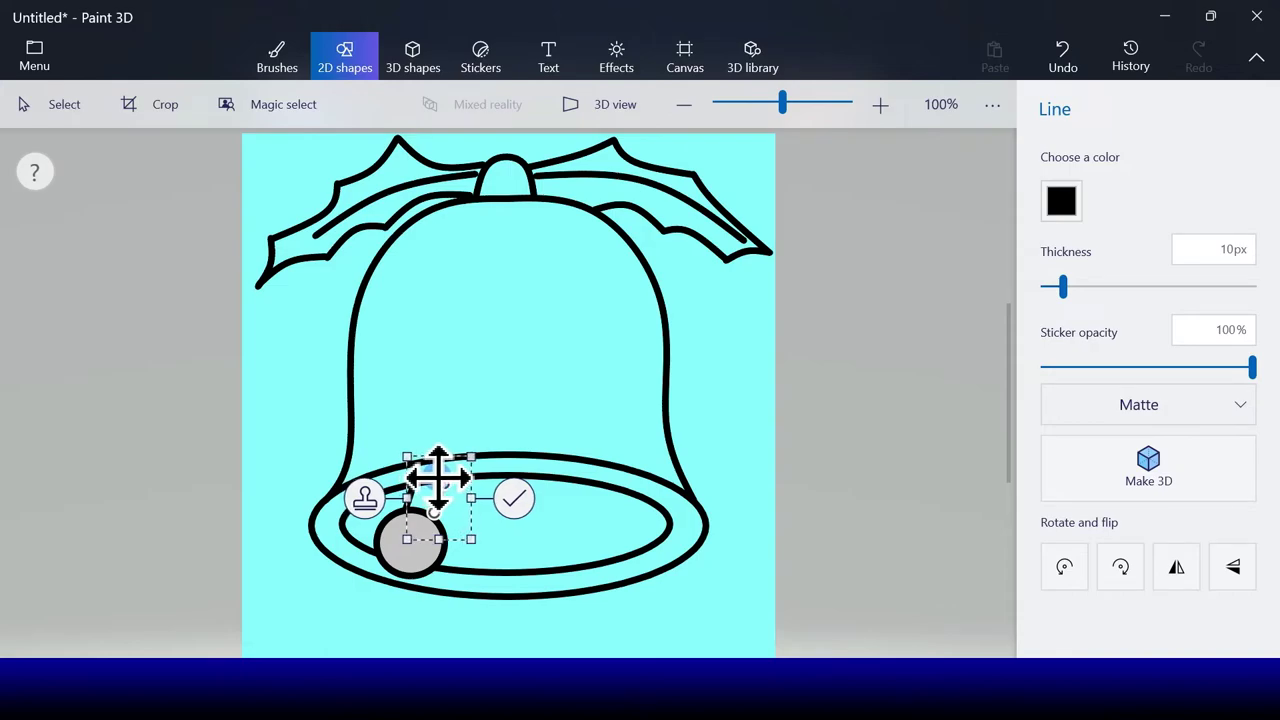
{"action": "left_click", "coordinate": [516, 498]}
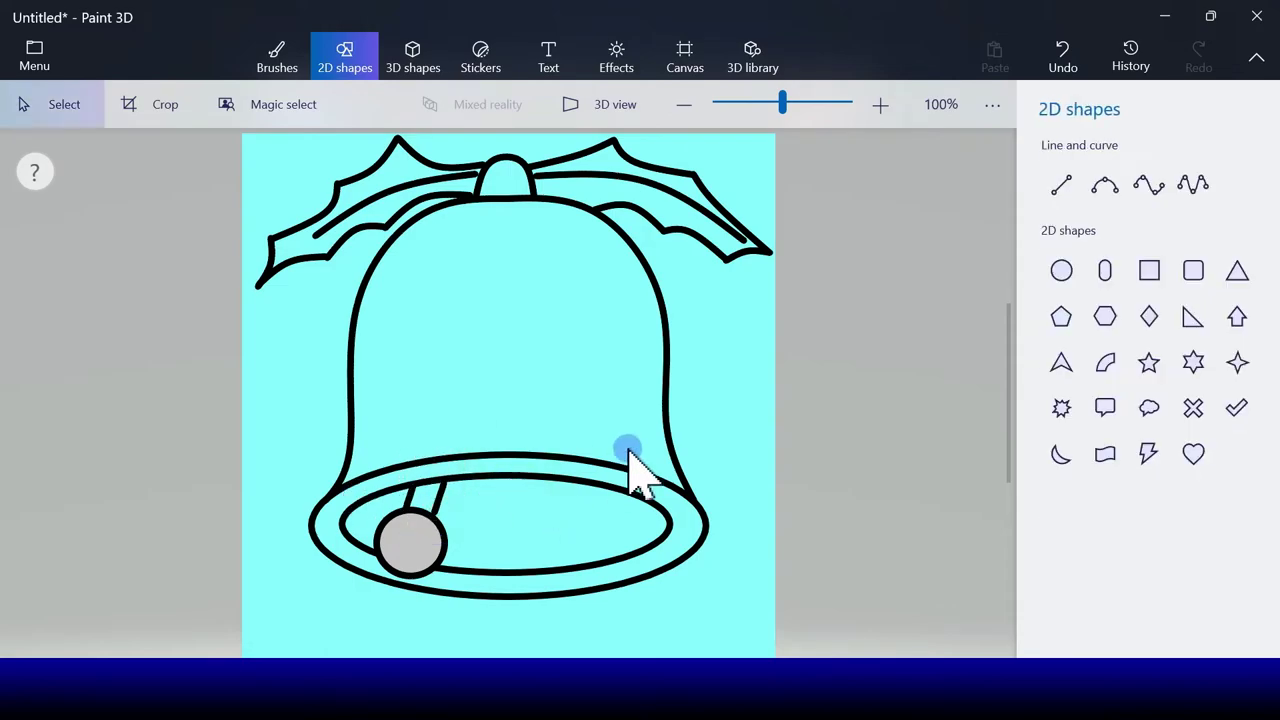
Step: Fill the clapper rod between the two slanted lines with light grey
{"action": "left_click", "coordinate": [284, 56]}
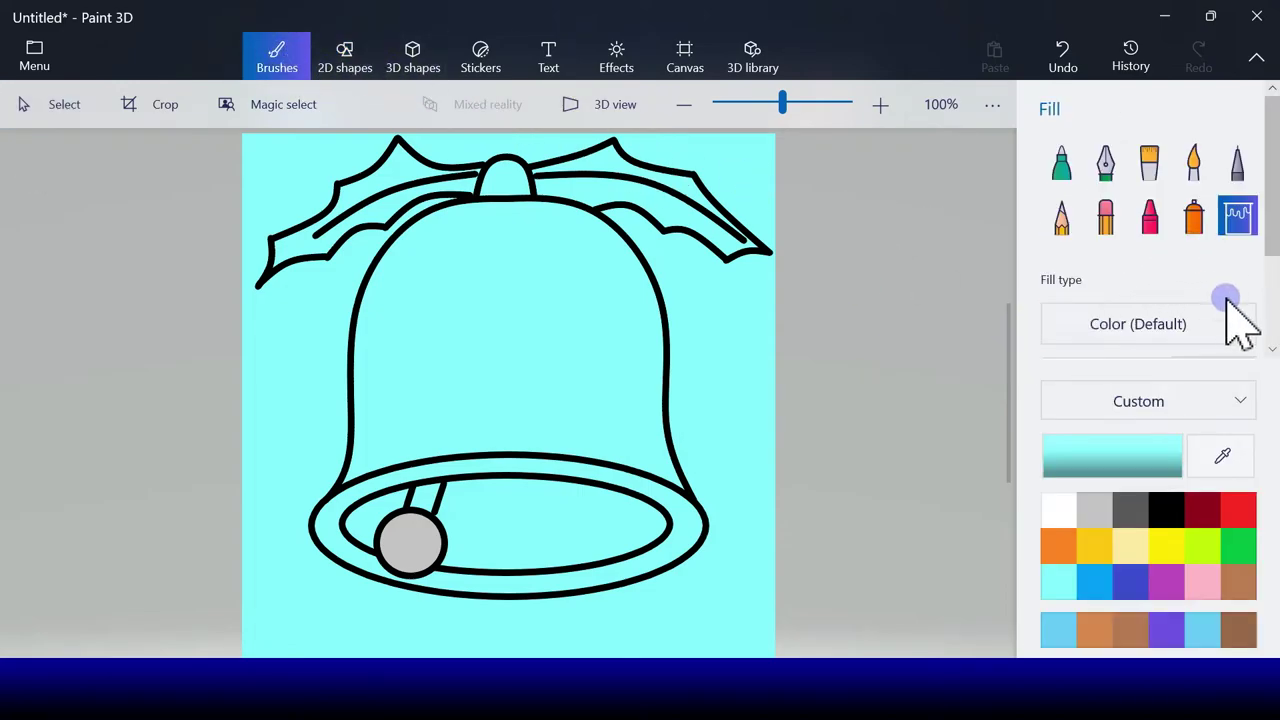
{"action": "left_click", "coordinate": [1108, 510]}
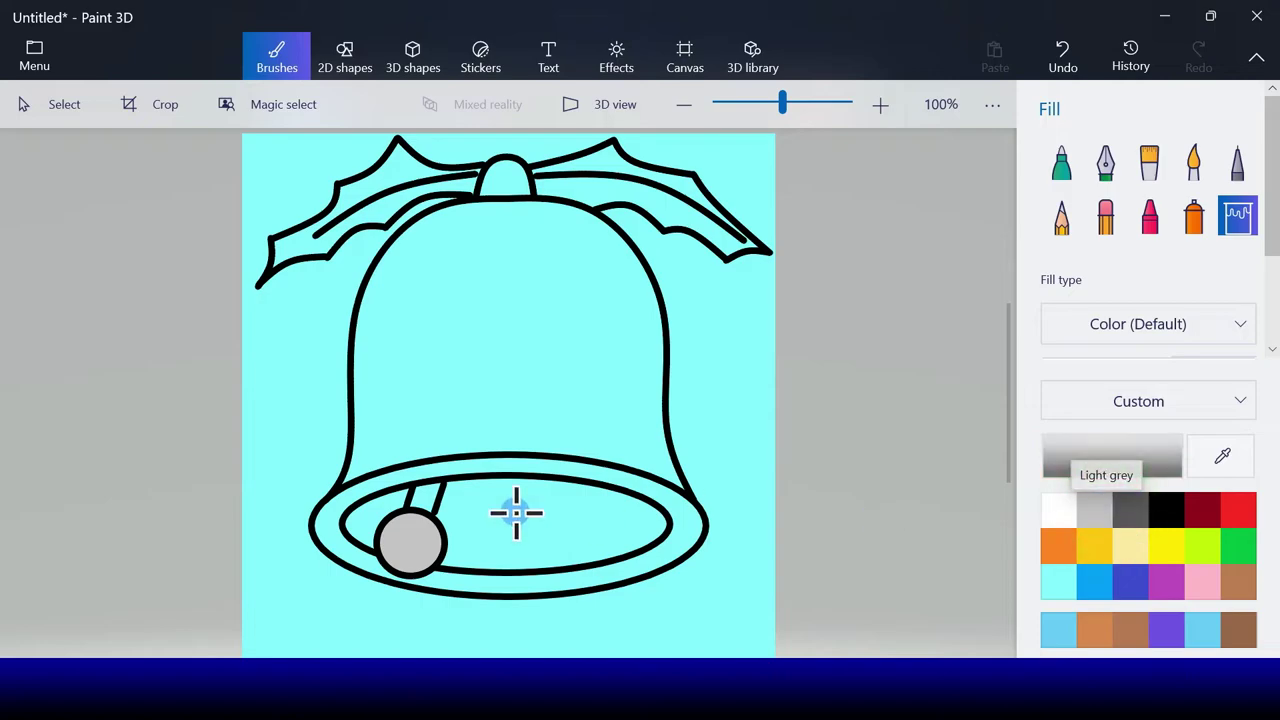
{"action": "left_click", "coordinate": [428, 492]}
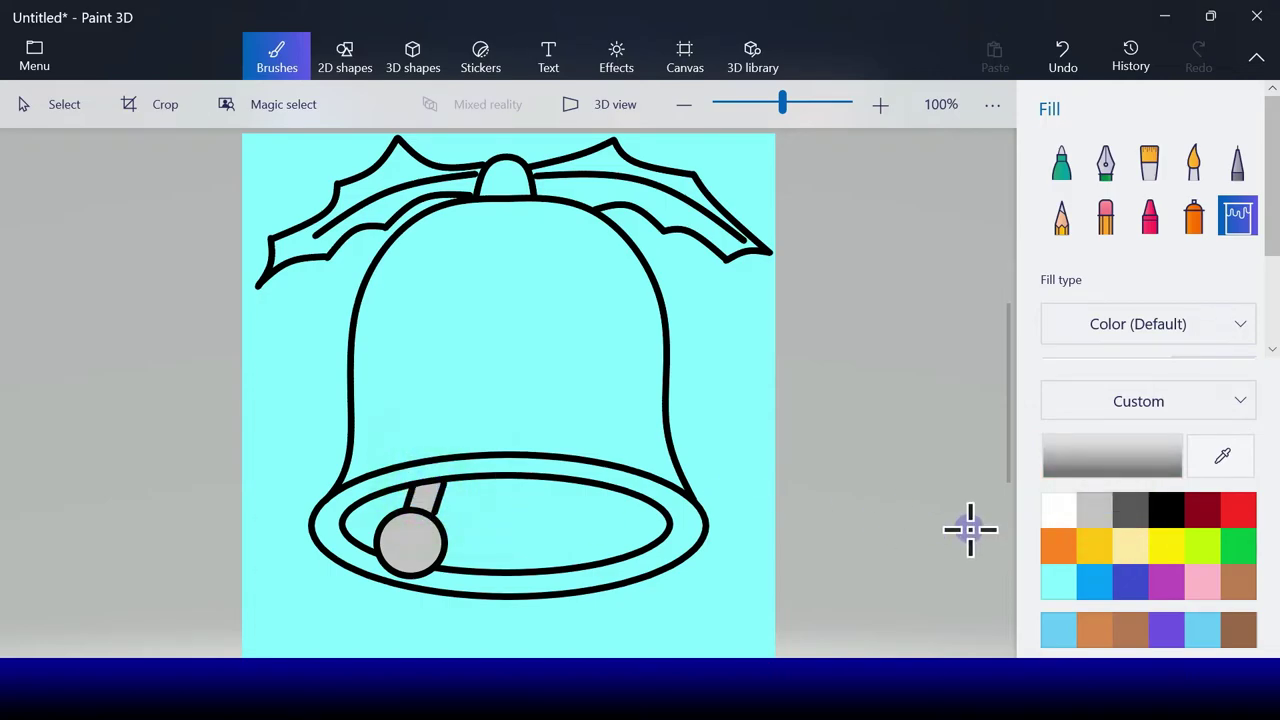
Step: Fill the bell's body and rim with golden yellow and the mouth's interior on both sides of the clapper with orange
{"action": "left_click", "coordinate": [1096, 550]}
{"action": "left_click", "coordinate": [504, 425]}
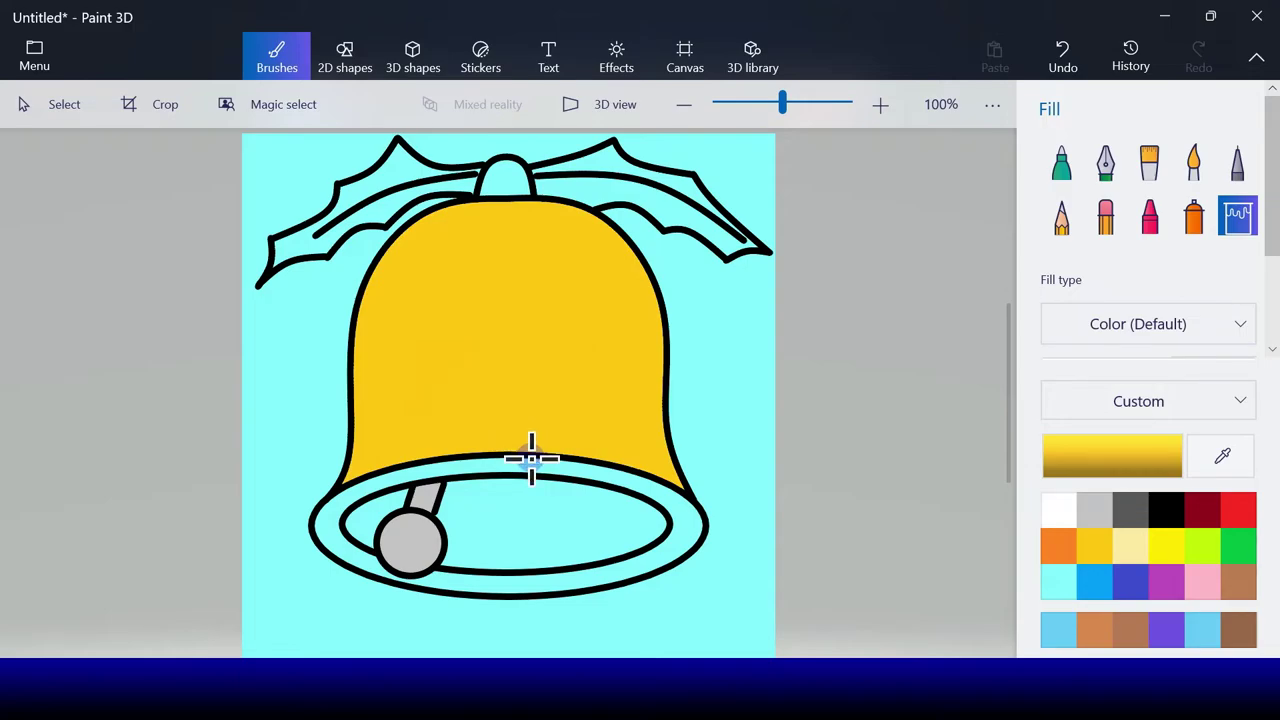
{"action": "left_click", "coordinate": [534, 464]}
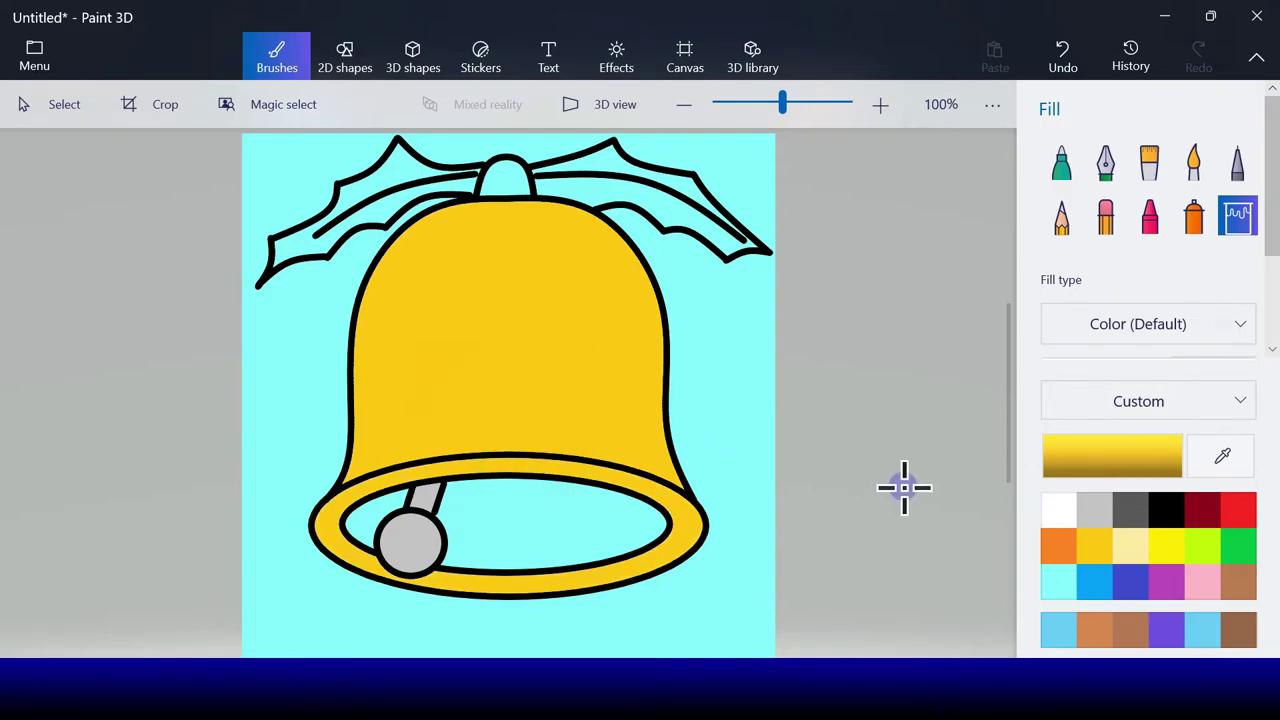
{"action": "left_click", "coordinate": [1066, 545]}
{"action": "left_click", "coordinate": [555, 516]}
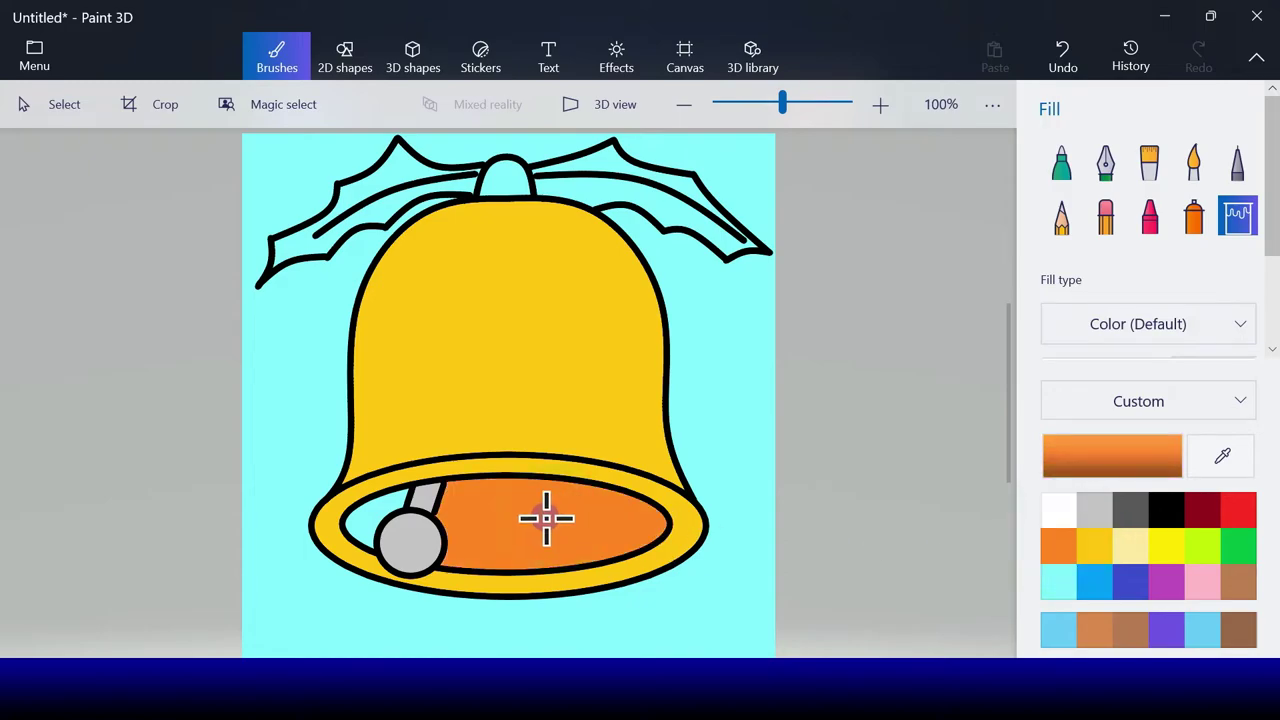
{"action": "left_click", "coordinate": [390, 503]}
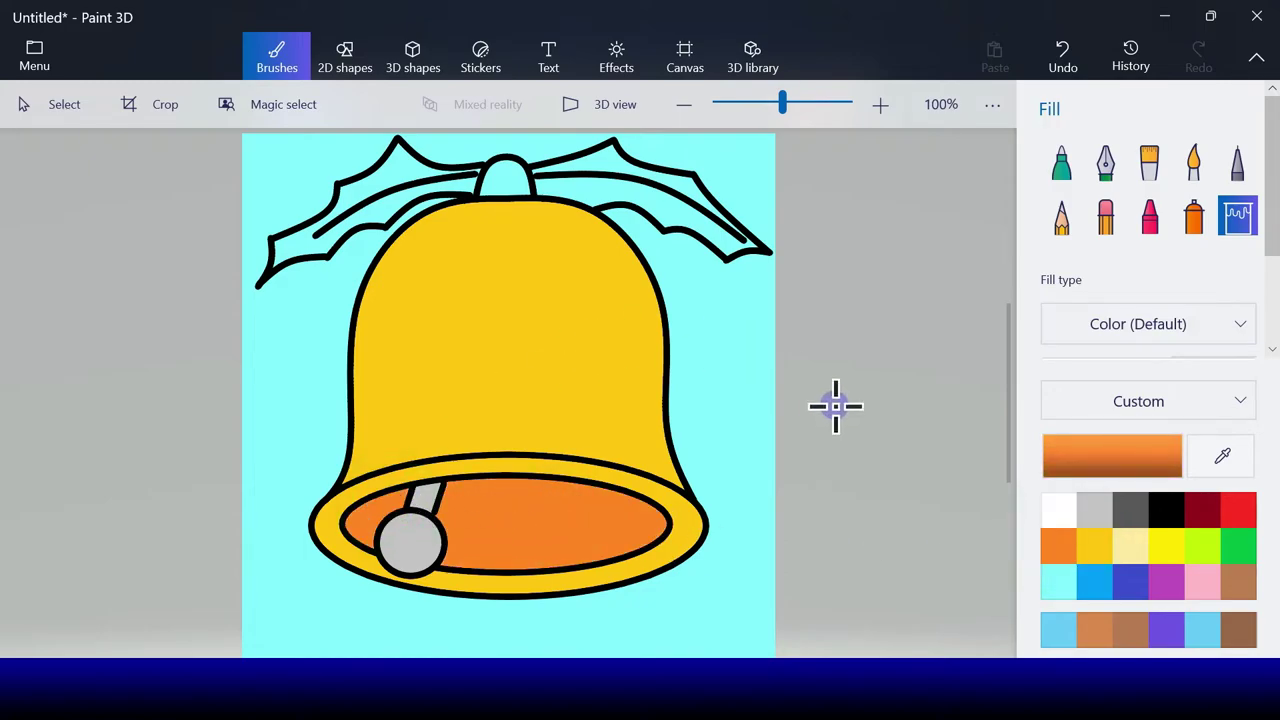
Step: Fill all sections of both leaves with green and the hanging loop with golden yellow
{"action": "left_click", "coordinate": [1232, 542]}
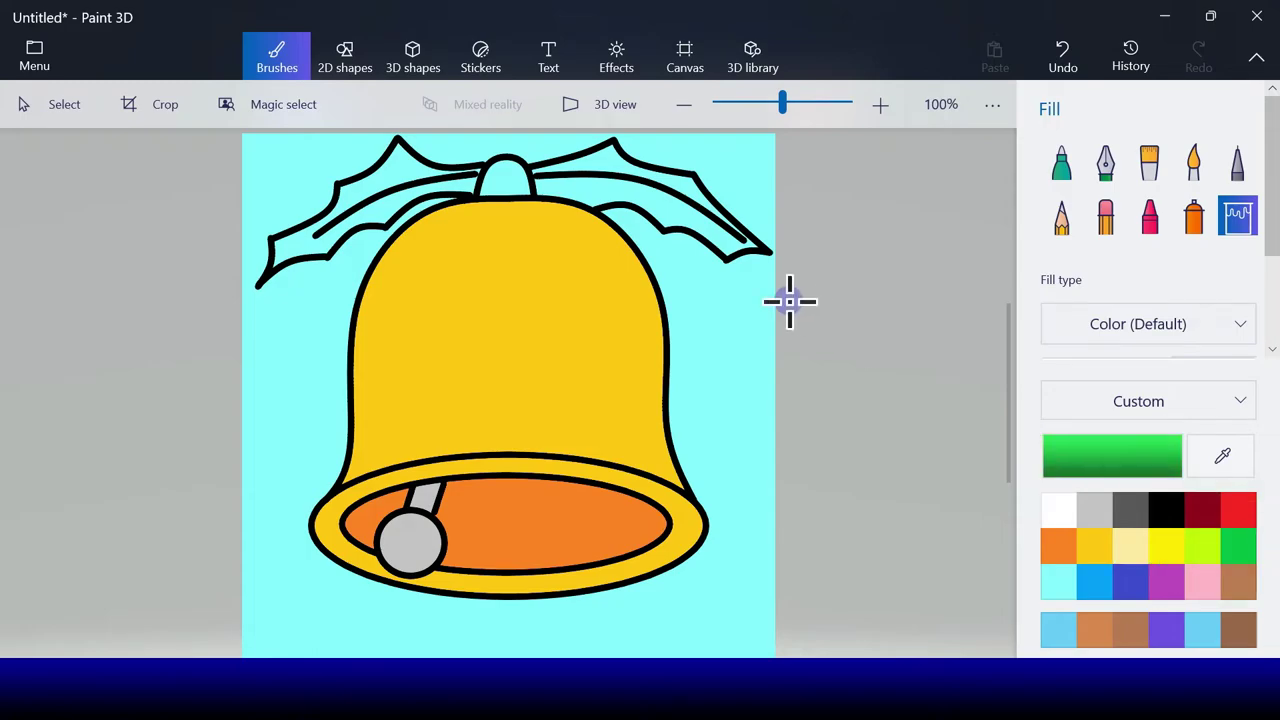
{"action": "left_click", "coordinate": [606, 189]}
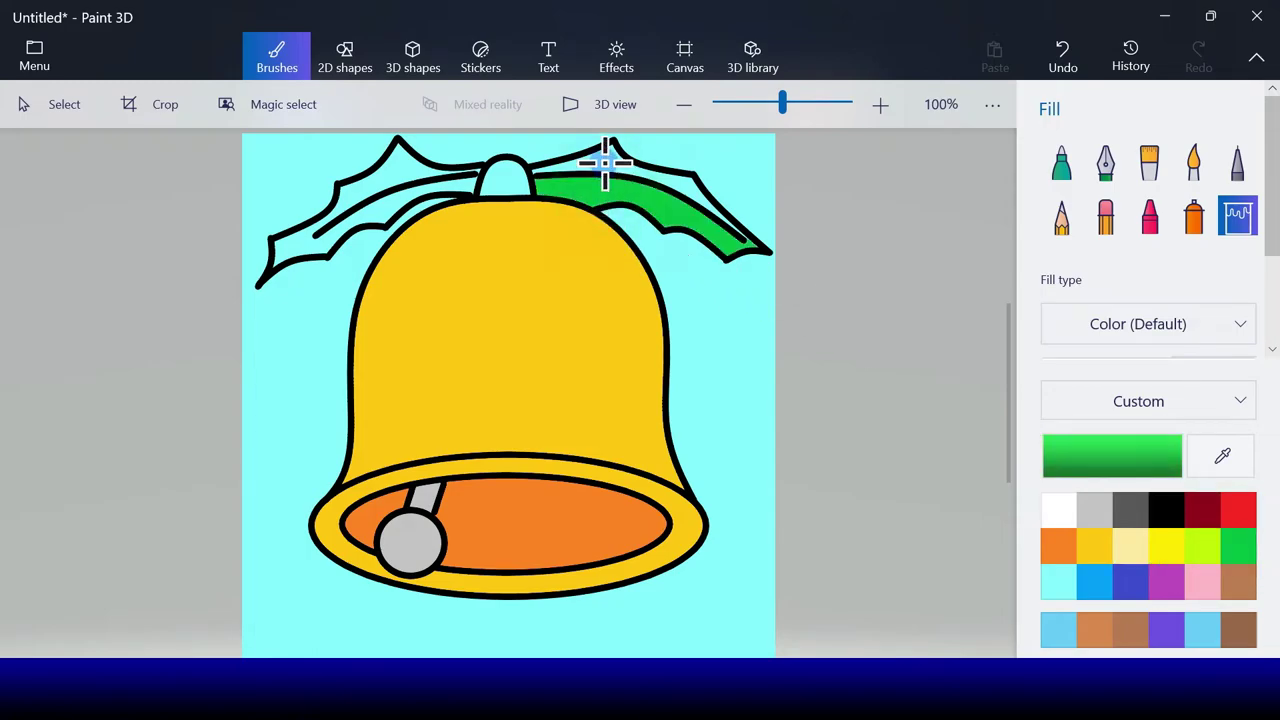
{"action": "left_click", "coordinate": [398, 171]}
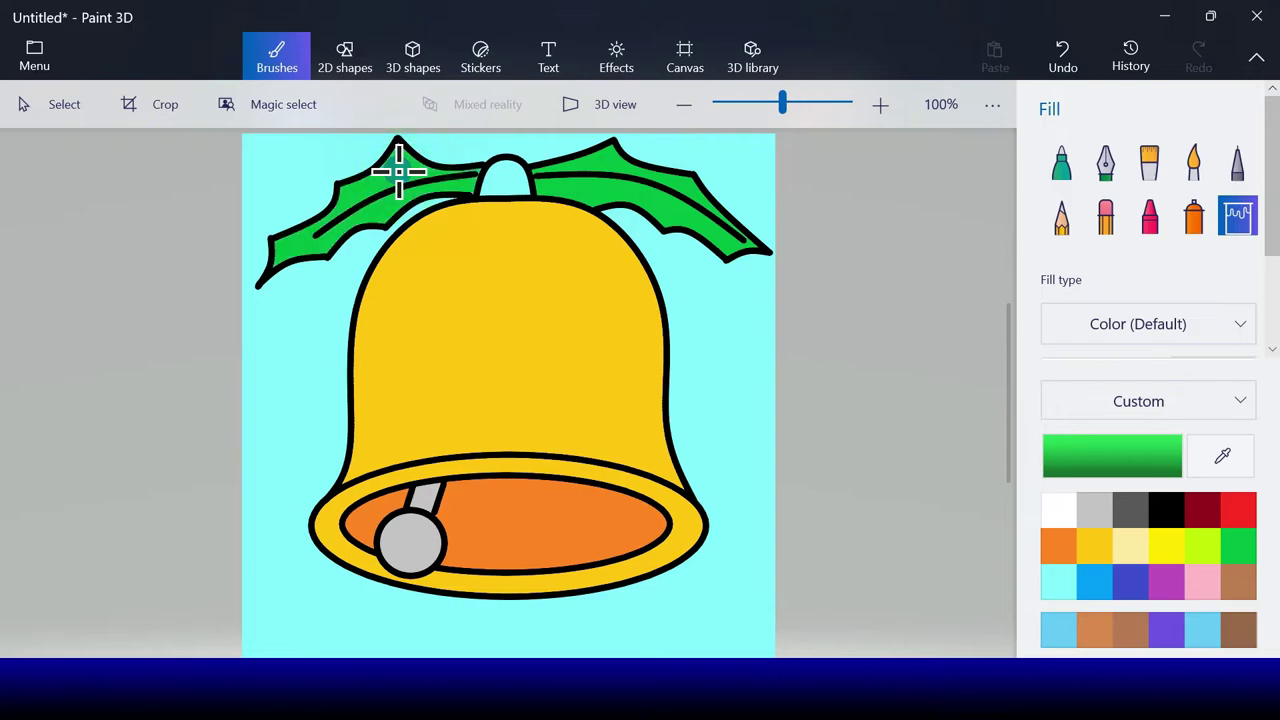
{"action": "left_click", "coordinate": [1062, 545]}
{"action": "left_click", "coordinate": [1094, 548]}
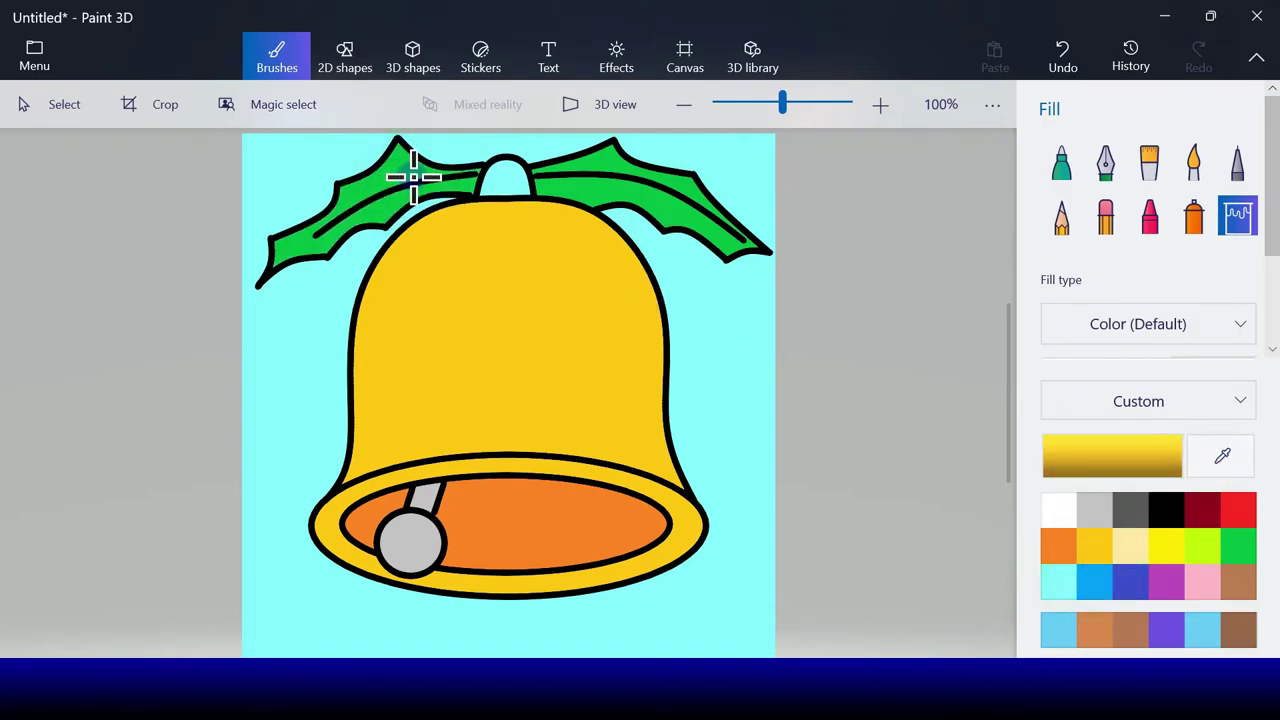
{"action": "left_click", "coordinate": [513, 182]}
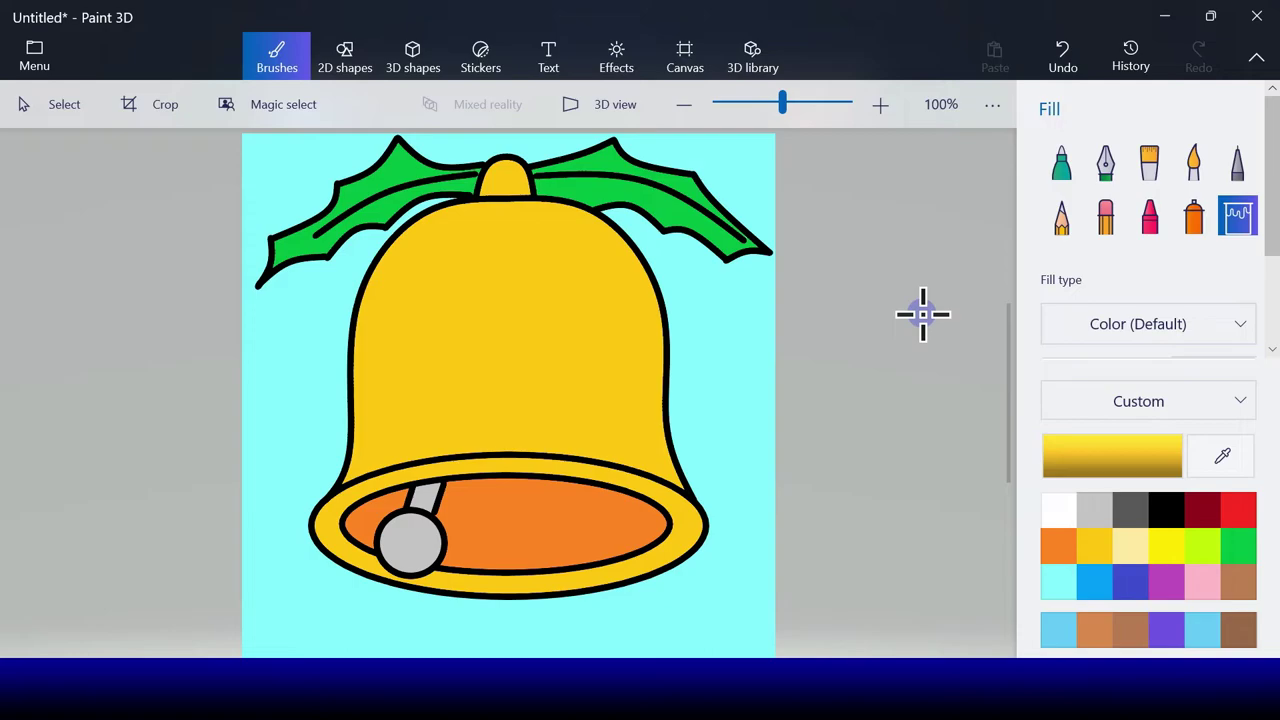
Step: Draw an upward-arched 4-point curve across the bell's body and place a duplicate above it to form a band
{"action": "left_click", "coordinate": [345, 55]}
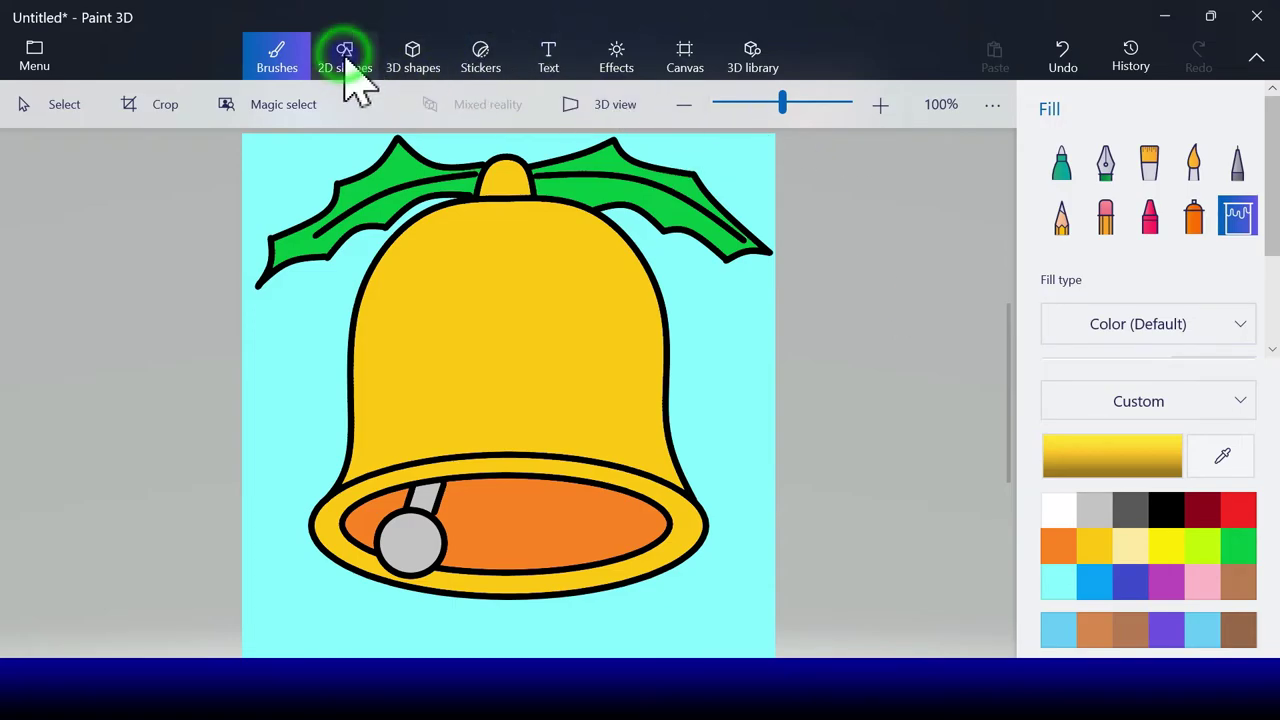
{"action": "left_click", "coordinate": [1150, 185]}
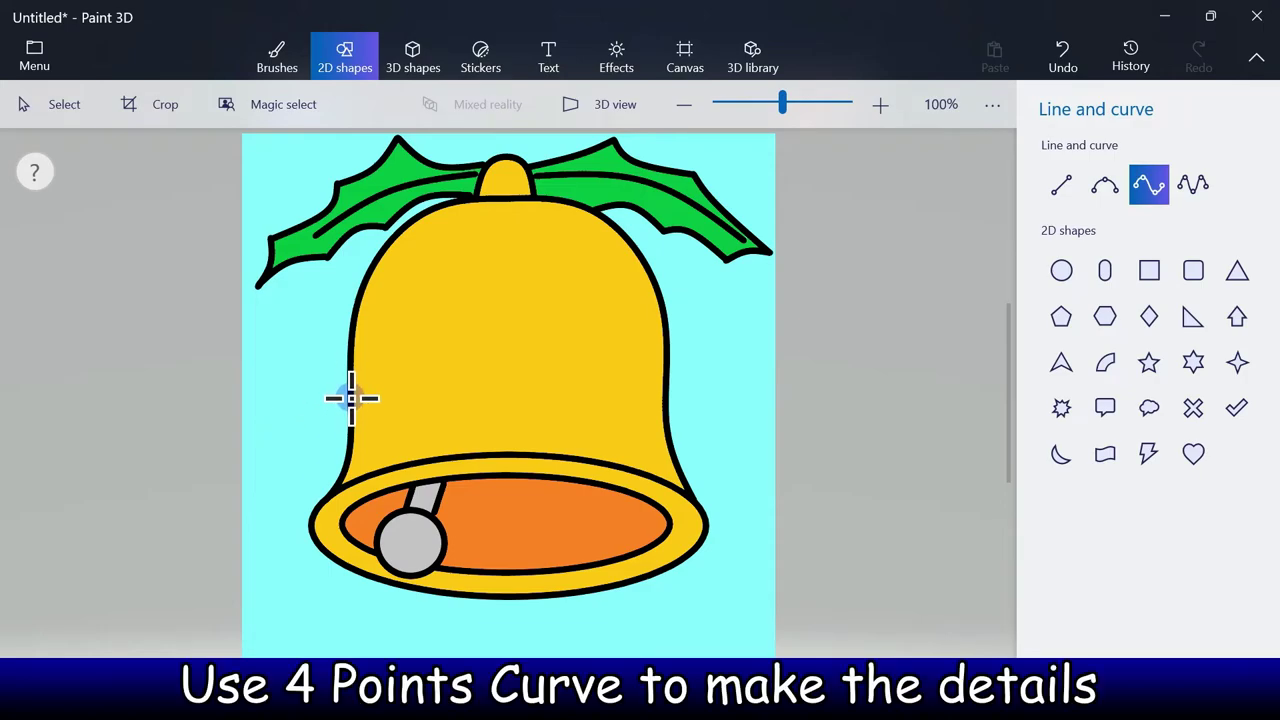
{"action": "left_click_drag", "start_coordinate": [352, 398], "coordinate": [660, 398]}
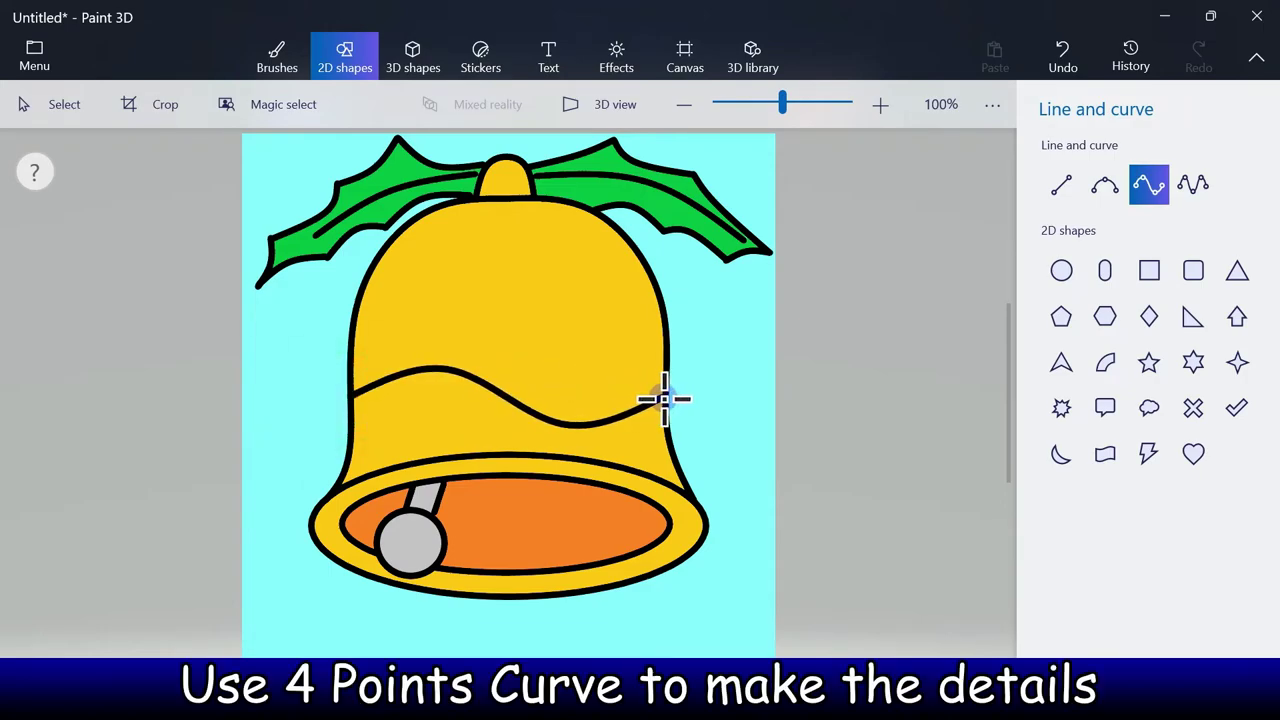
{"action": "left_click_drag", "start_coordinate": [560, 429], "coordinate": [560, 365]}
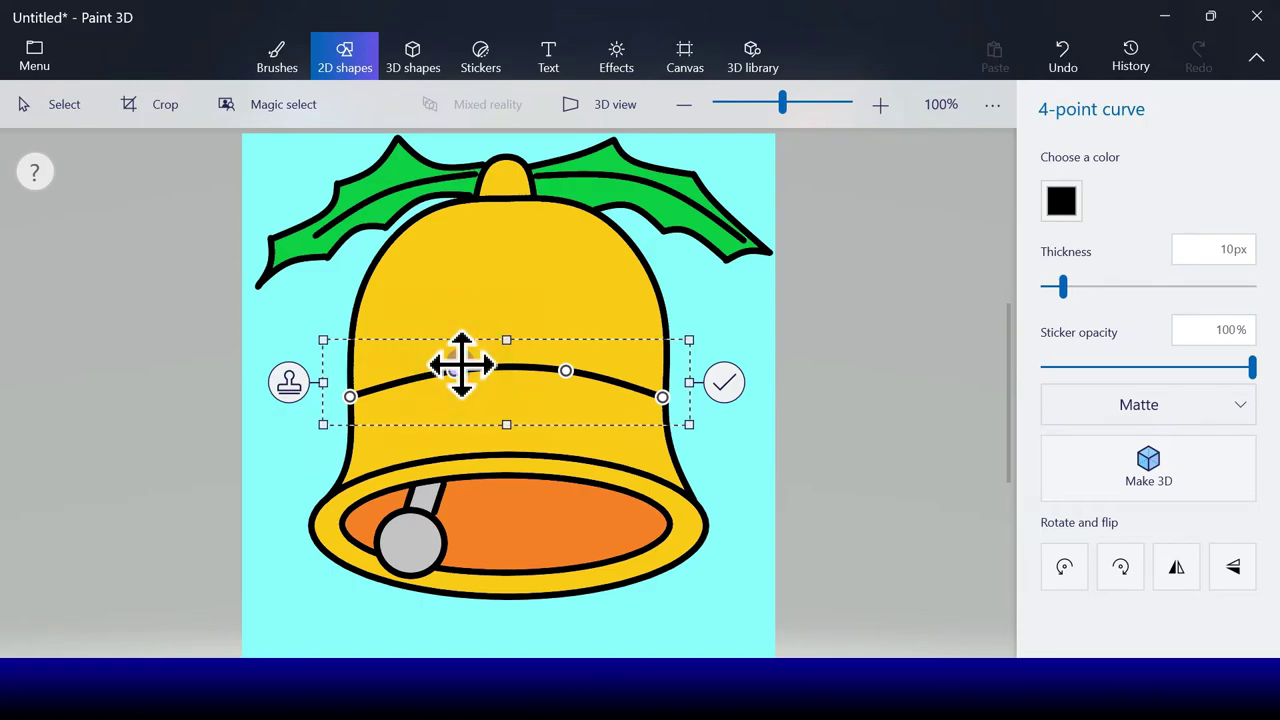
{"action": "left_click", "coordinate": [285, 382]}
{"action": "left_click_drag", "start_coordinate": [474, 409], "coordinate": [471, 329]}
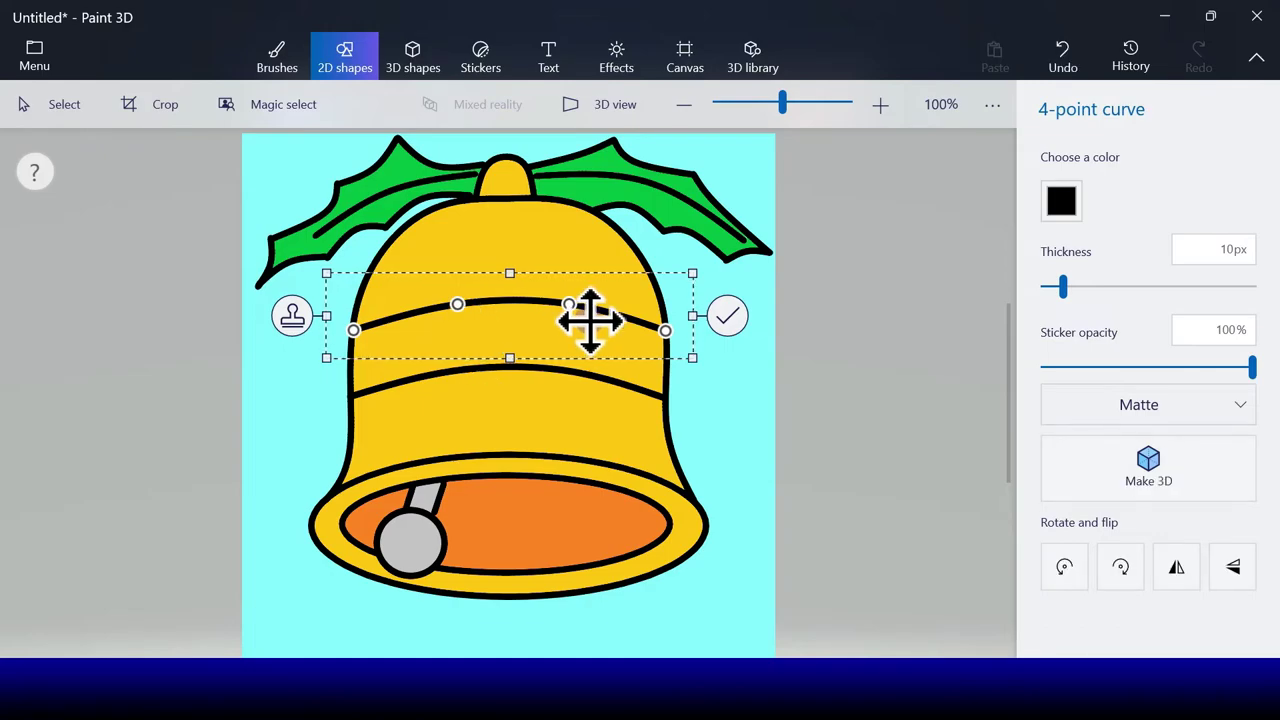
{"action": "left_click", "coordinate": [724, 318]}
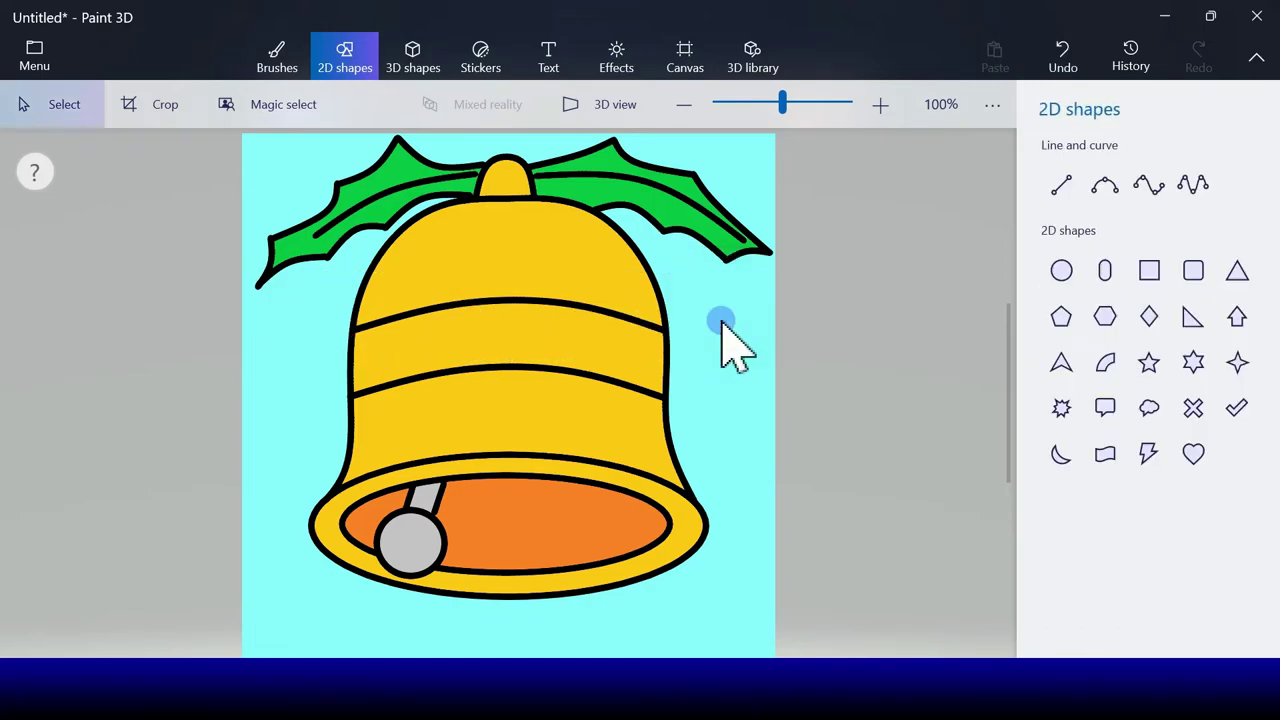
Step: Draw a straight black line slanting from the band's upper left corner down to its lower edge
{"action": "left_click", "coordinate": [1062, 188]}
{"action": "left_click_drag", "start_coordinate": [356, 334], "coordinate": [385, 384]}
{"action": "left_click", "coordinate": [445, 358]}
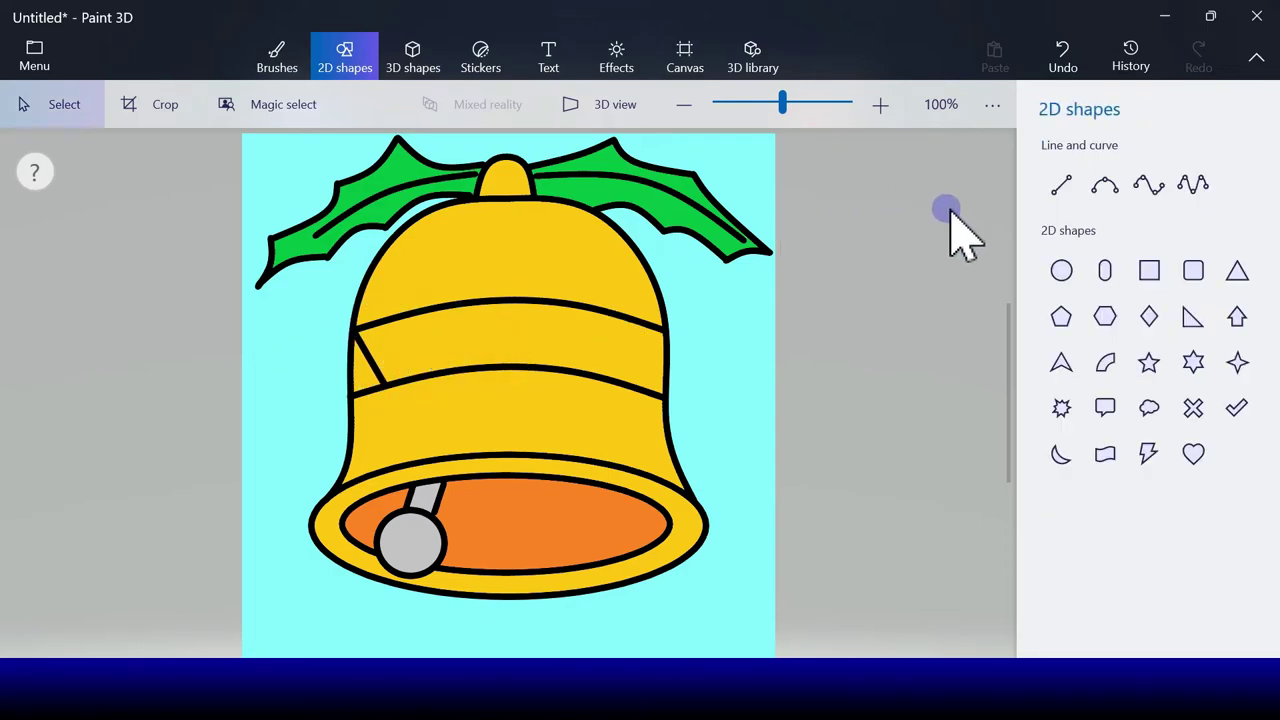
Step: Draw an oppositely slanted line meeting the first one's lower end and place adjusted duplicates across the band to its right end
{"action": "left_click", "coordinate": [1061, 186]}
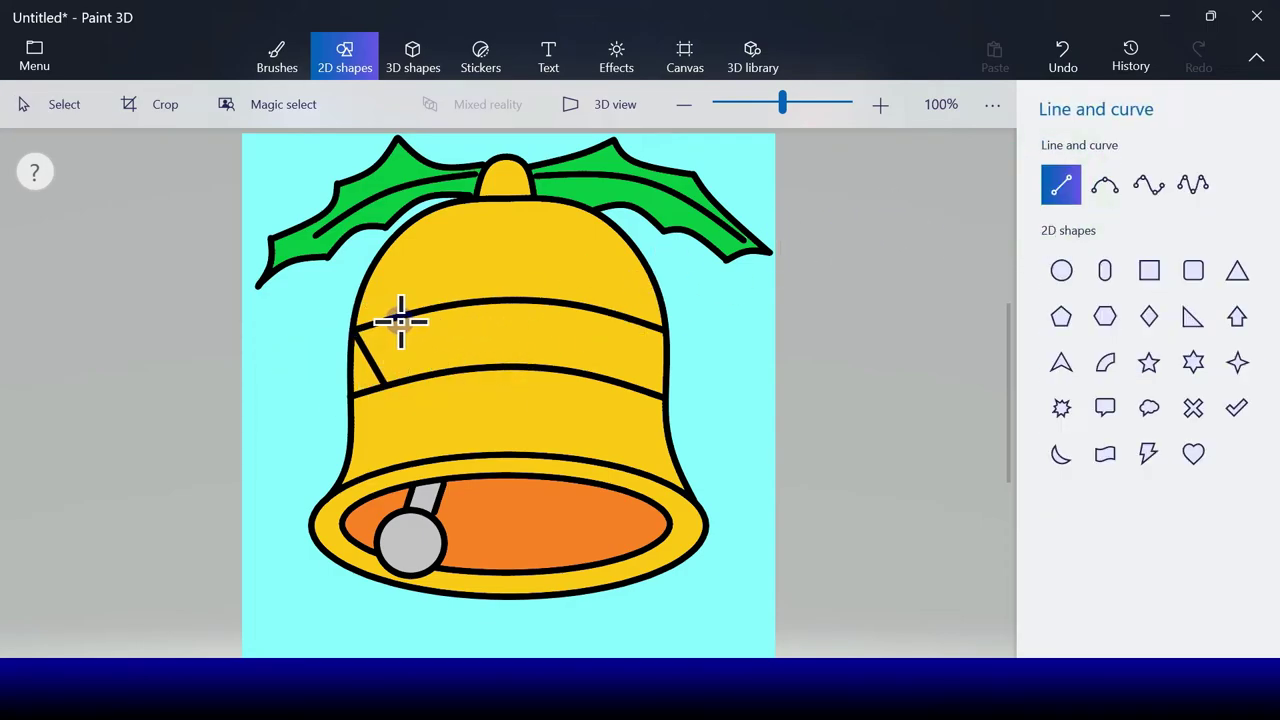
{"action": "left_click_drag", "start_coordinate": [401, 321], "coordinate": [387, 381]}
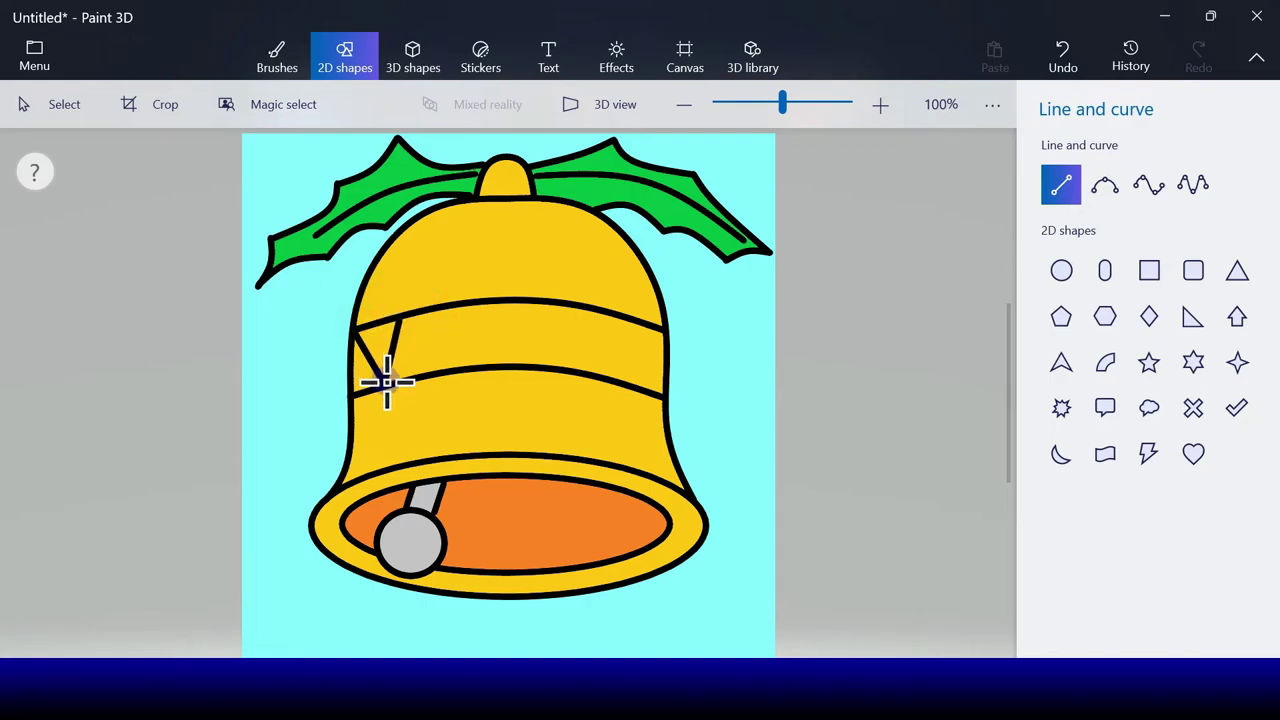
{"action": "mouse_move", "coordinate": [387, 381]}
{"action": "left_mouse_down"}
{"action": "mouse_move", "coordinate": [367, 381]}
{"action": "mouse_move", "coordinate": [451, 337]}
{"action": "mouse_move", "coordinate": [463, 345]}
{"action": "mouse_move", "coordinate": [430, 362]}
{"action": "mouse_move", "coordinate": [509, 343]}
{"action": "mouse_move", "coordinate": [572, 347]}
{"action": "left_mouse_up"}
{"action": "left_click", "coordinate": [379, 348]}
{"action": "left_click", "coordinate": [423, 343]}
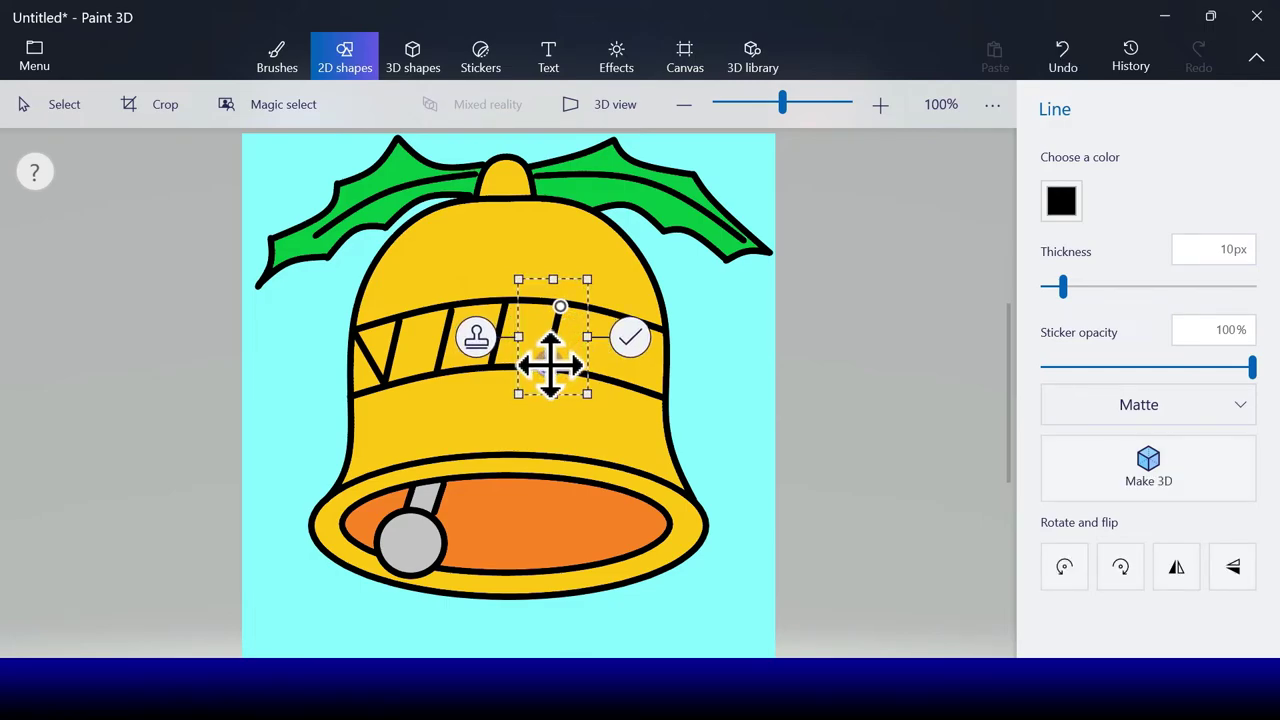
{"action": "left_click", "coordinate": [475, 337]}
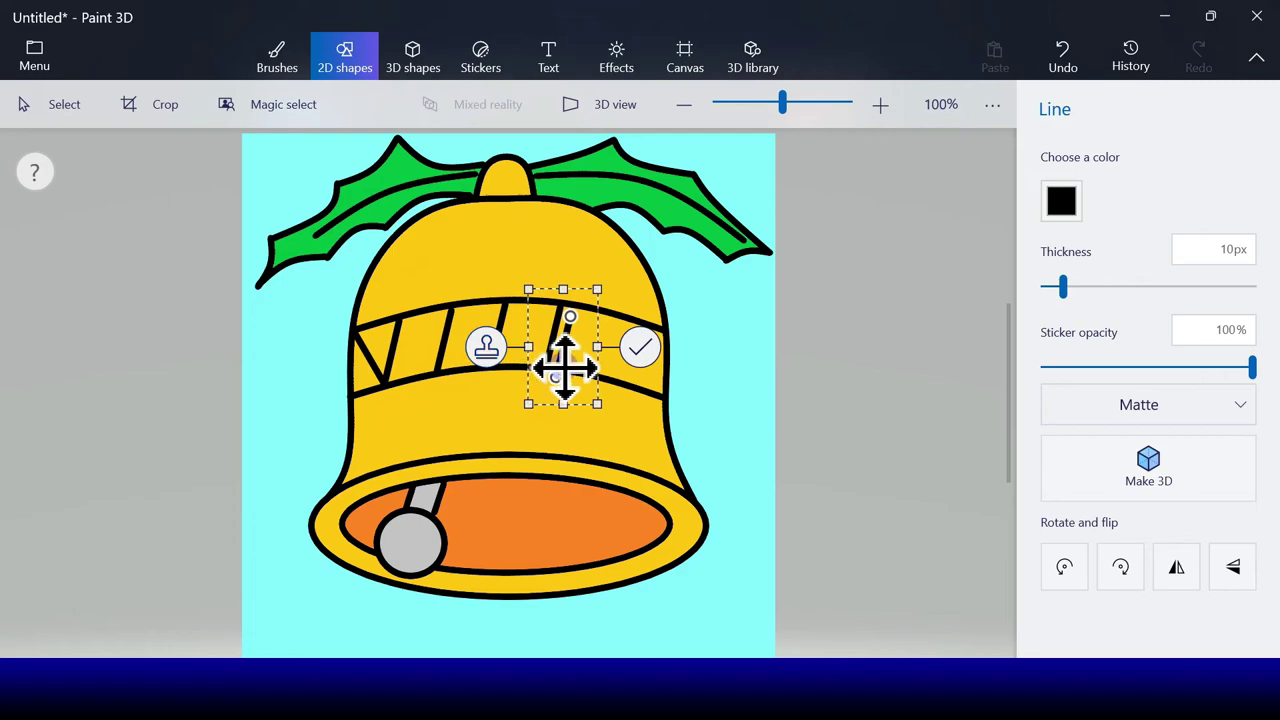
{"action": "left_click_drag", "start_coordinate": [572, 370], "coordinate": [603, 374]}
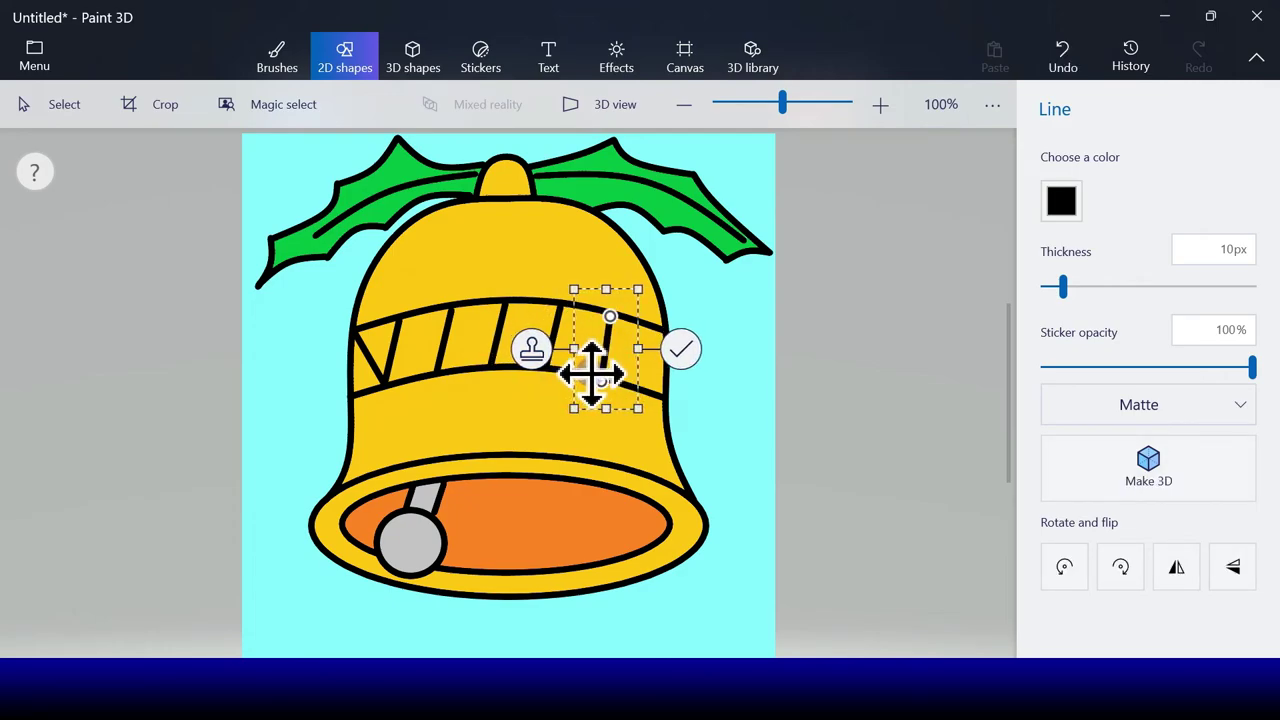
{"action": "left_click", "coordinate": [526, 346]}
{"action": "mouse_move", "coordinate": [630, 375]}
{"action": "left_mouse_down"}
{"action": "mouse_move", "coordinate": [660, 380]}
{"action": "mouse_move", "coordinate": [628, 378]}
{"action": "left_mouse_up"}
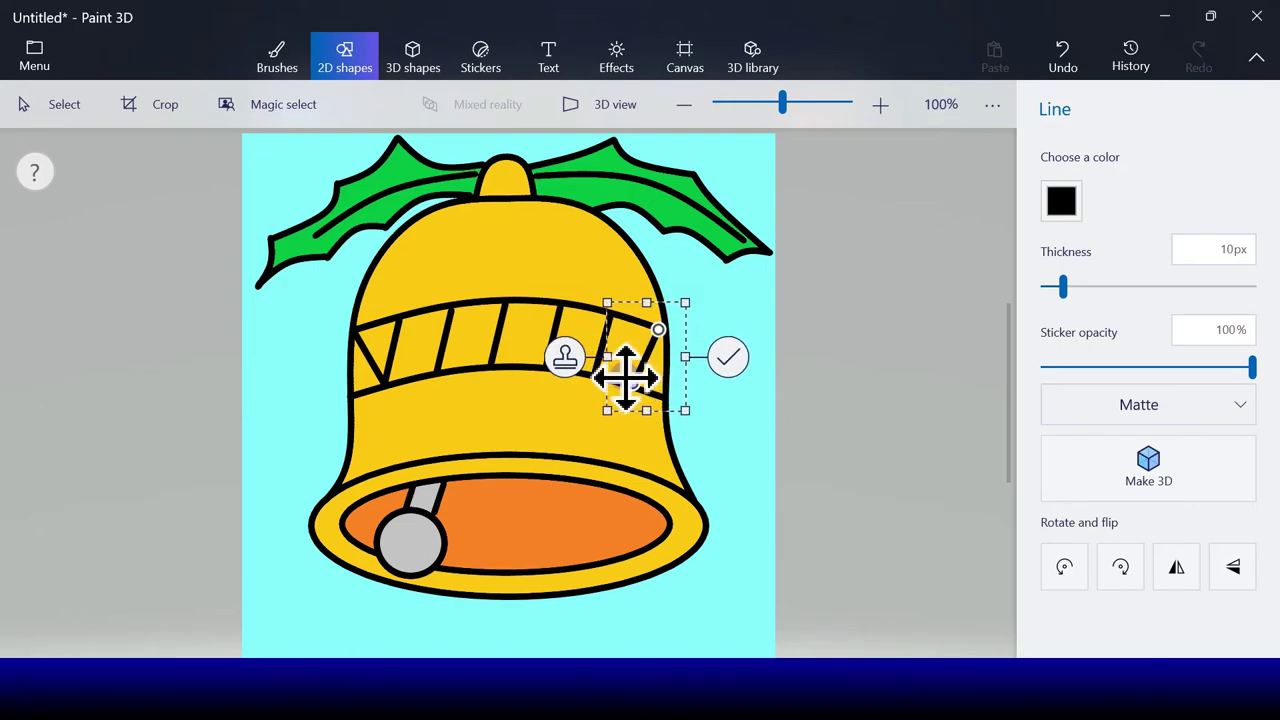
{"action": "left_click", "coordinate": [722, 362]}
Step: Complete the band's zigzag with lines running from each slanted line's upper end to the next one's lower end
{"action": "left_click", "coordinate": [1061, 188]}
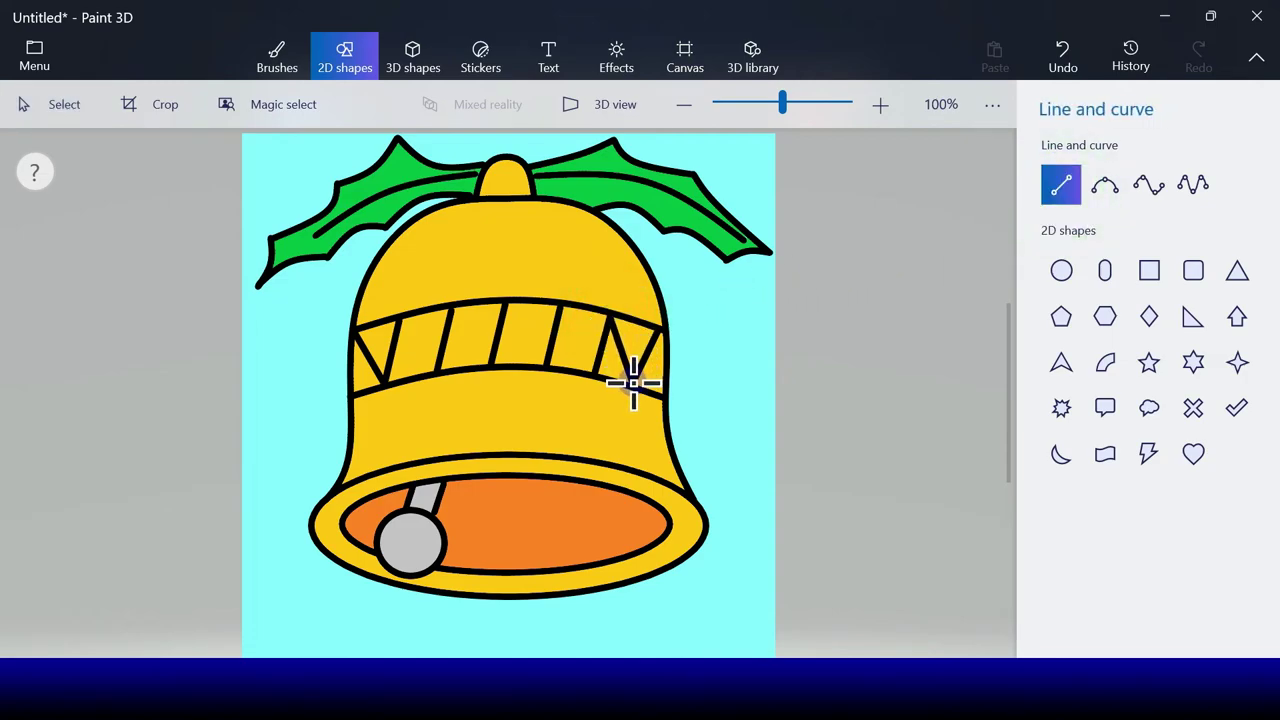
{"action": "mouse_move", "coordinate": [609, 316]}
{"action": "left_mouse_down"}
{"action": "mouse_move", "coordinate": [632, 383]}
{"action": "mouse_move", "coordinate": [630, 355]}
{"action": "mouse_move", "coordinate": [572, 338]}
{"action": "mouse_move", "coordinate": [589, 366]}
{"action": "left_mouse_up"}
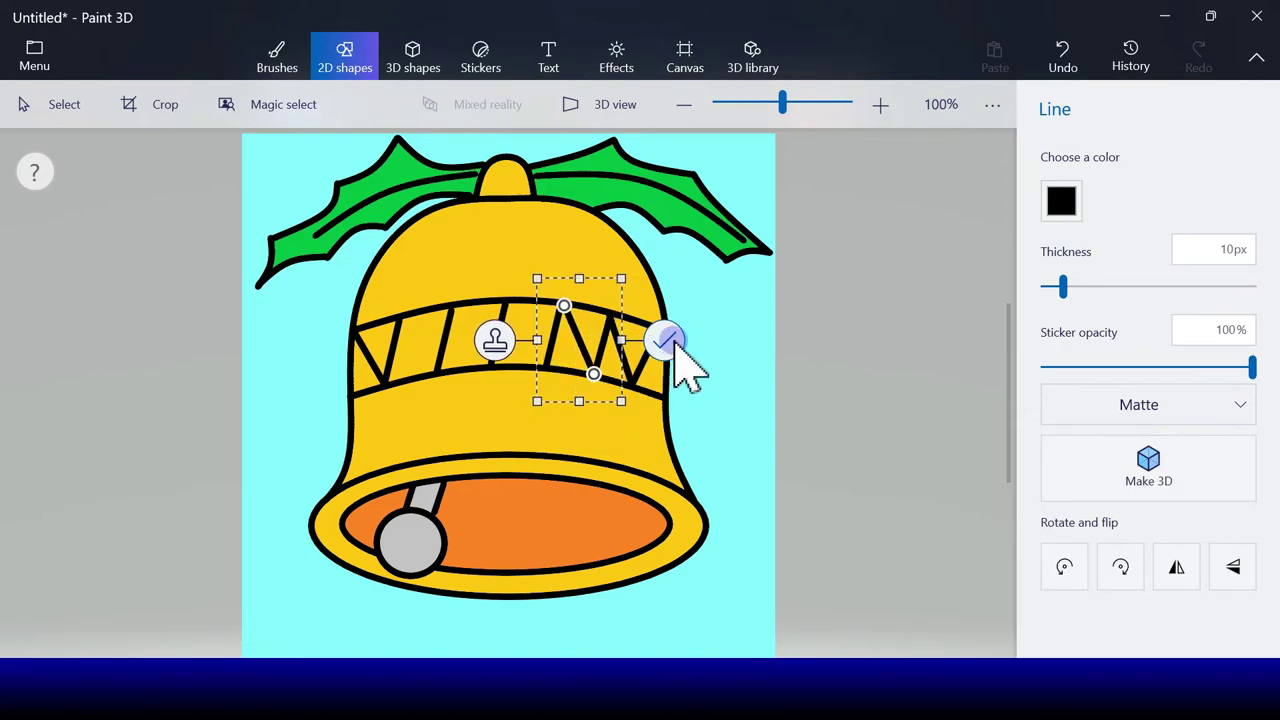
{"action": "left_click_drag", "start_coordinate": [538, 333], "coordinate": [538, 362]}
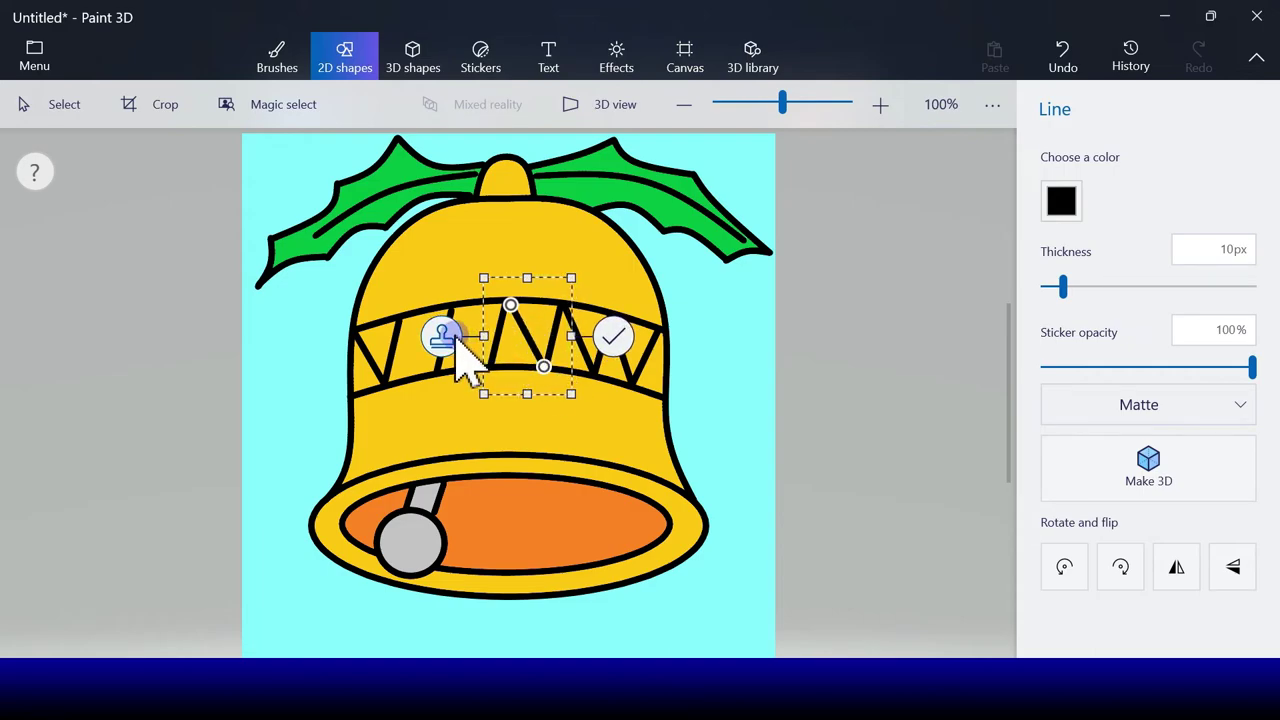
{"action": "left_click_drag", "start_coordinate": [516, 332], "coordinate": [483, 358]}
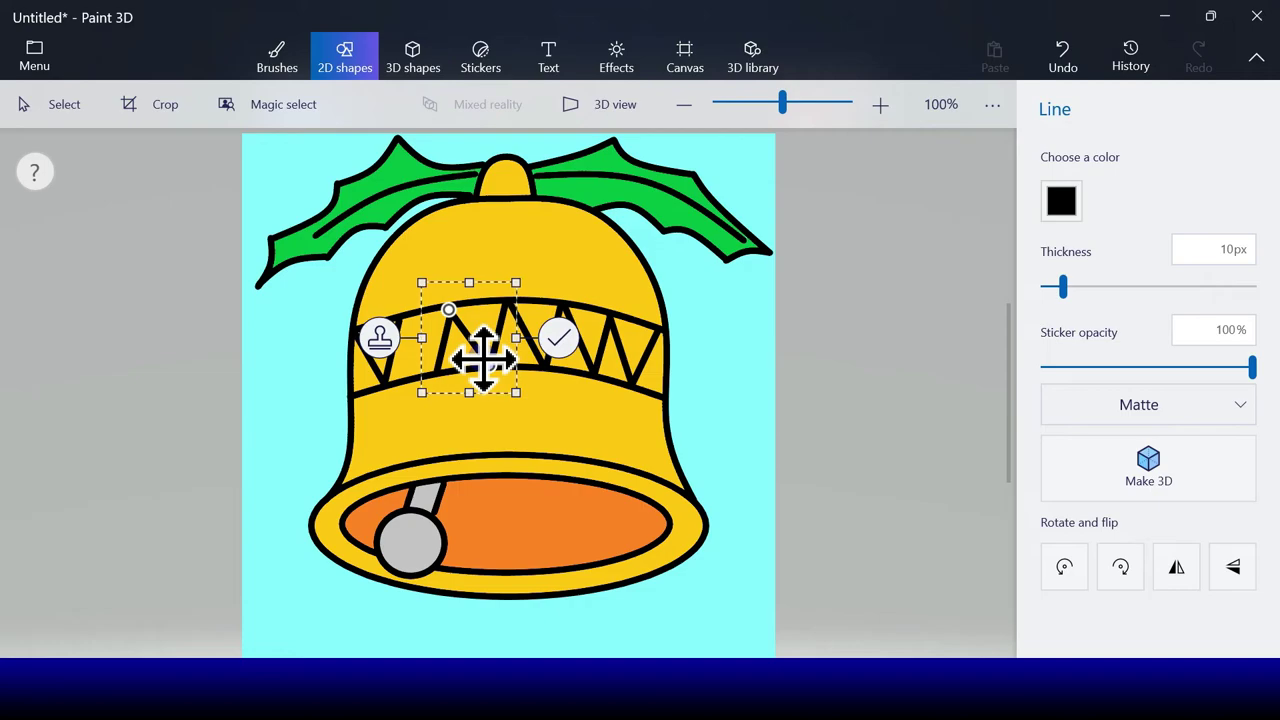
{"action": "left_click_drag", "start_coordinate": [476, 335], "coordinate": [430, 362]}
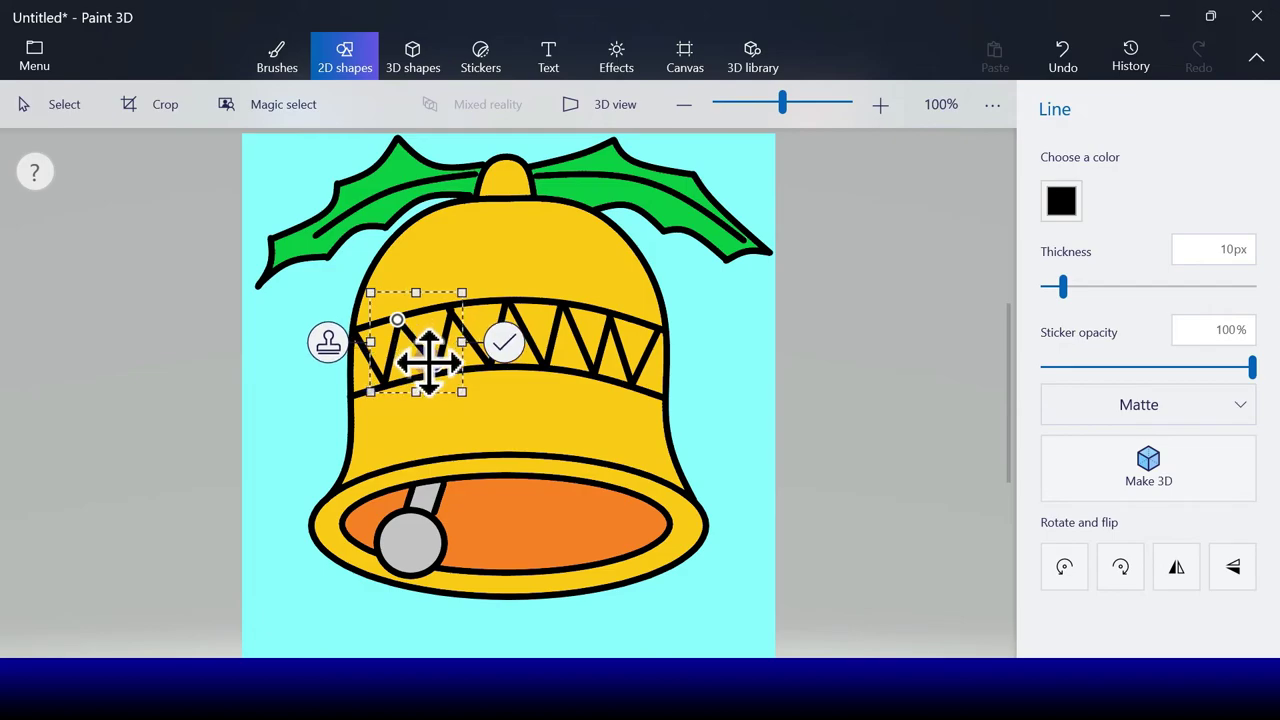
{"action": "left_click", "coordinate": [503, 343]}
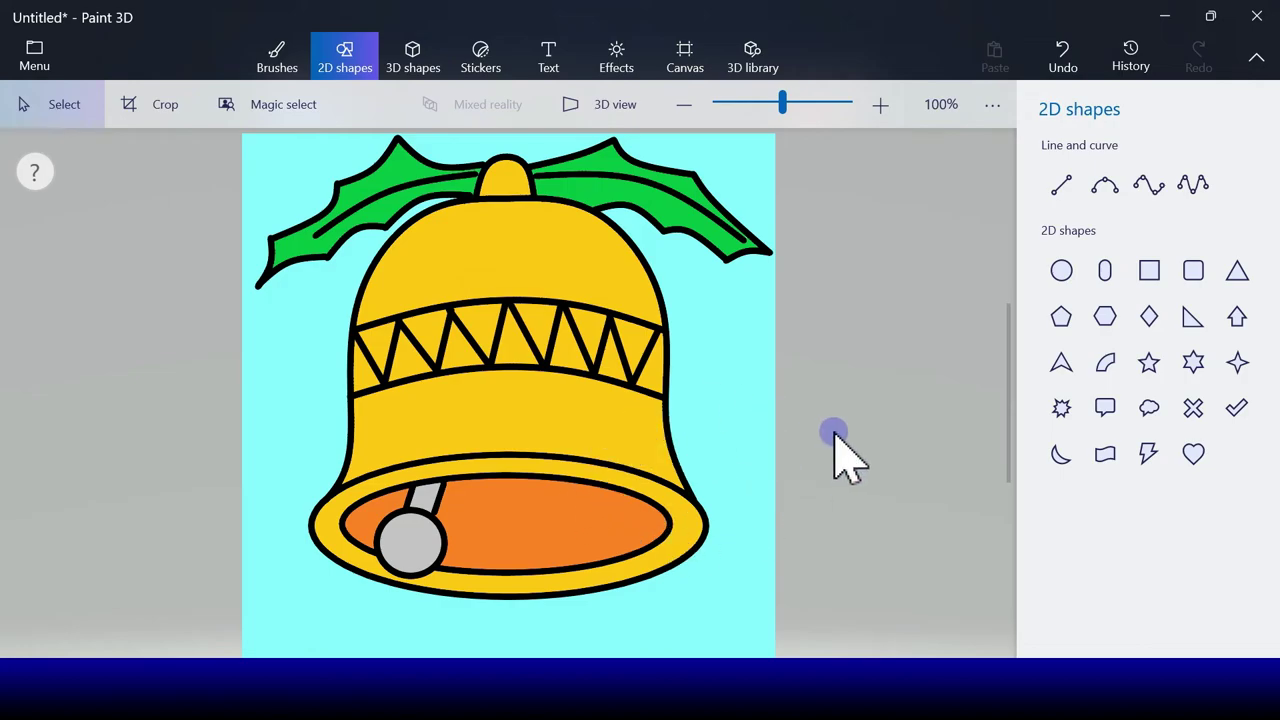
Step: Draw a 10 px black 4-point curve just above the zigzag band and shape it into an arch spanning the bell's body
{"action": "left_click", "coordinate": [1145, 185]}
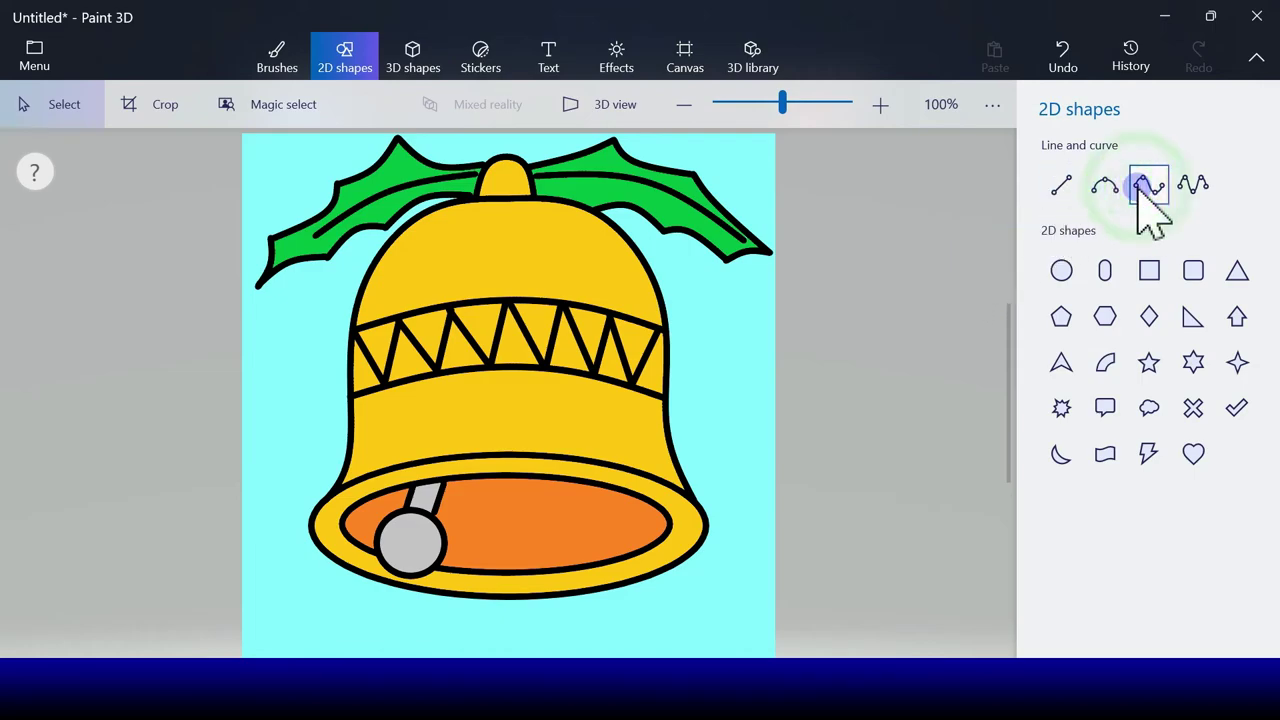
{"action": "mouse_move", "coordinate": [356, 292]}
{"action": "left_mouse_down"}
{"action": "mouse_move", "coordinate": [441, 295]}
{"action": "mouse_move", "coordinate": [657, 289]}
{"action": "left_mouse_up"}
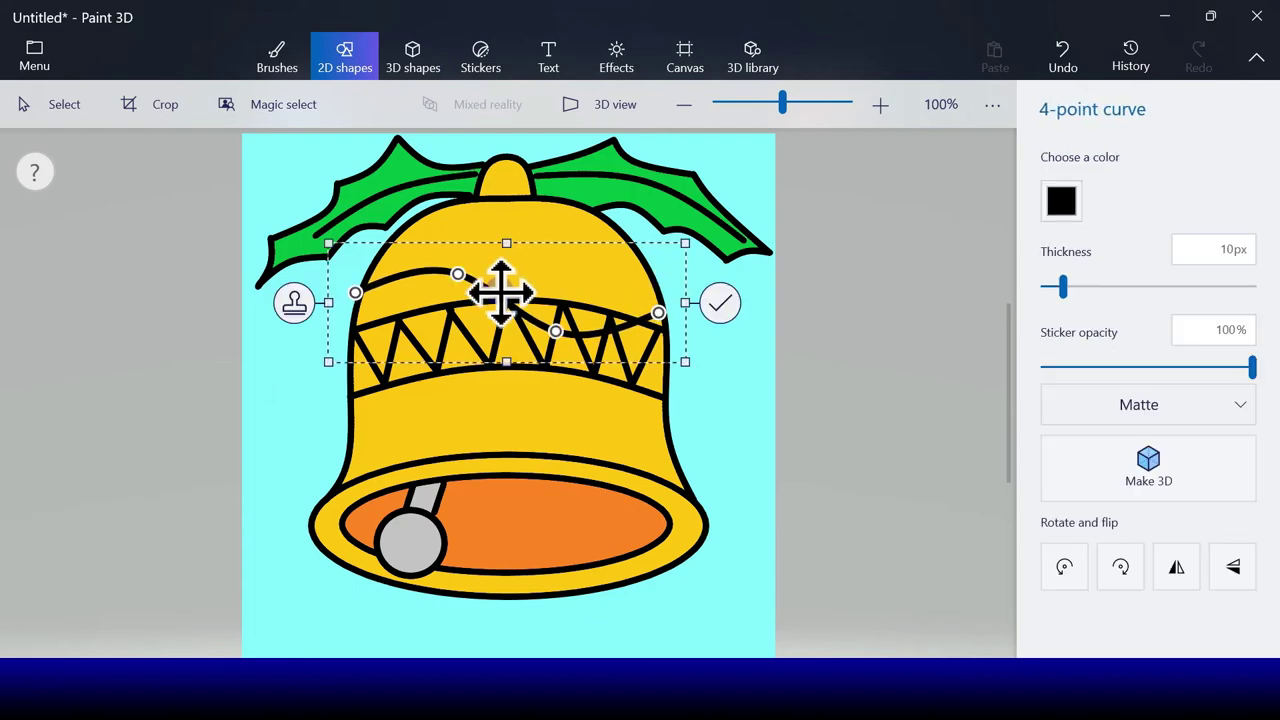
{"action": "left_click_drag", "start_coordinate": [362, 288], "coordinate": [349, 297]}
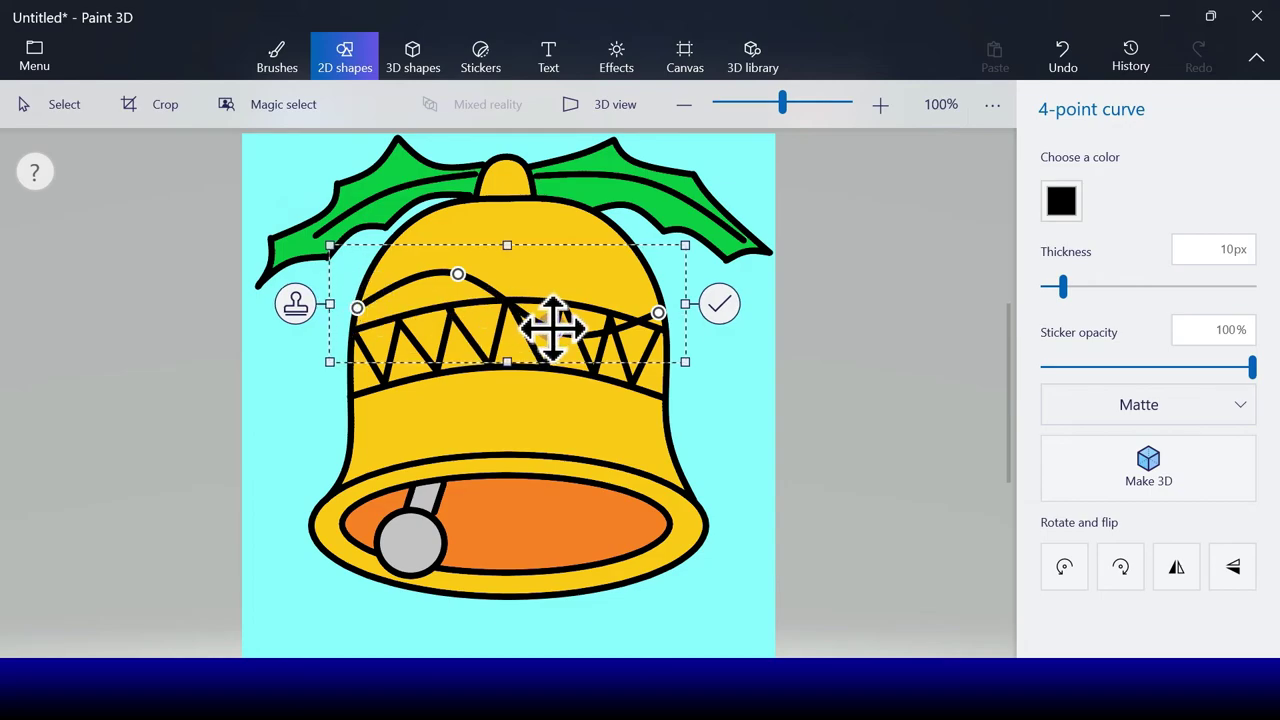
{"action": "left_click_drag", "start_coordinate": [553, 325], "coordinate": [557, 268]}
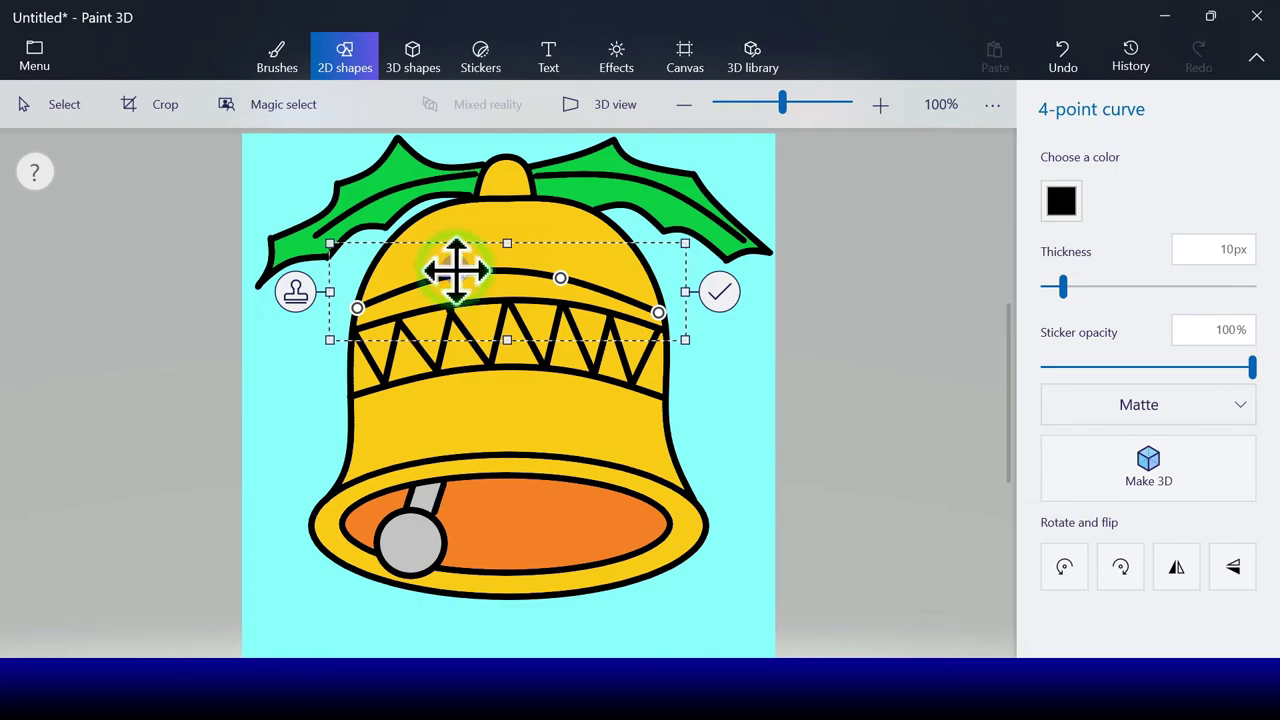
{"action": "left_click_drag", "start_coordinate": [455, 270], "coordinate": [455, 278]}
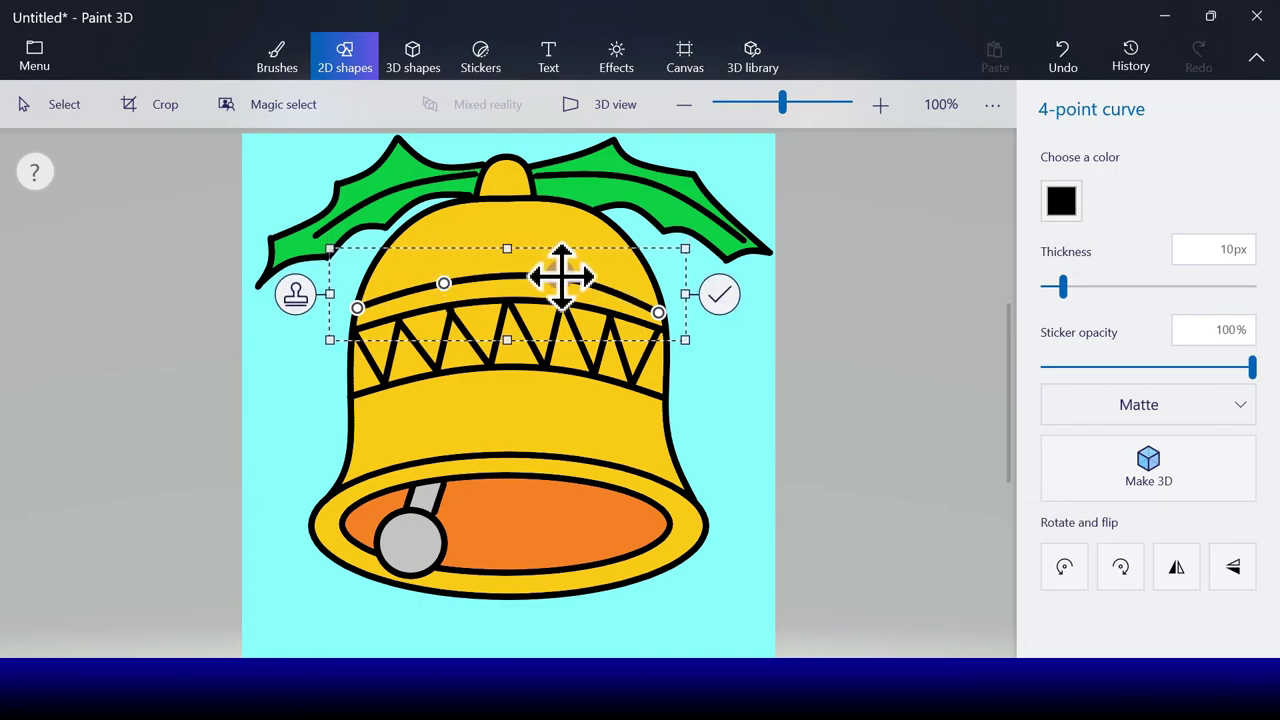
{"action": "left_click_drag", "start_coordinate": [562, 275], "coordinate": [565, 280]}
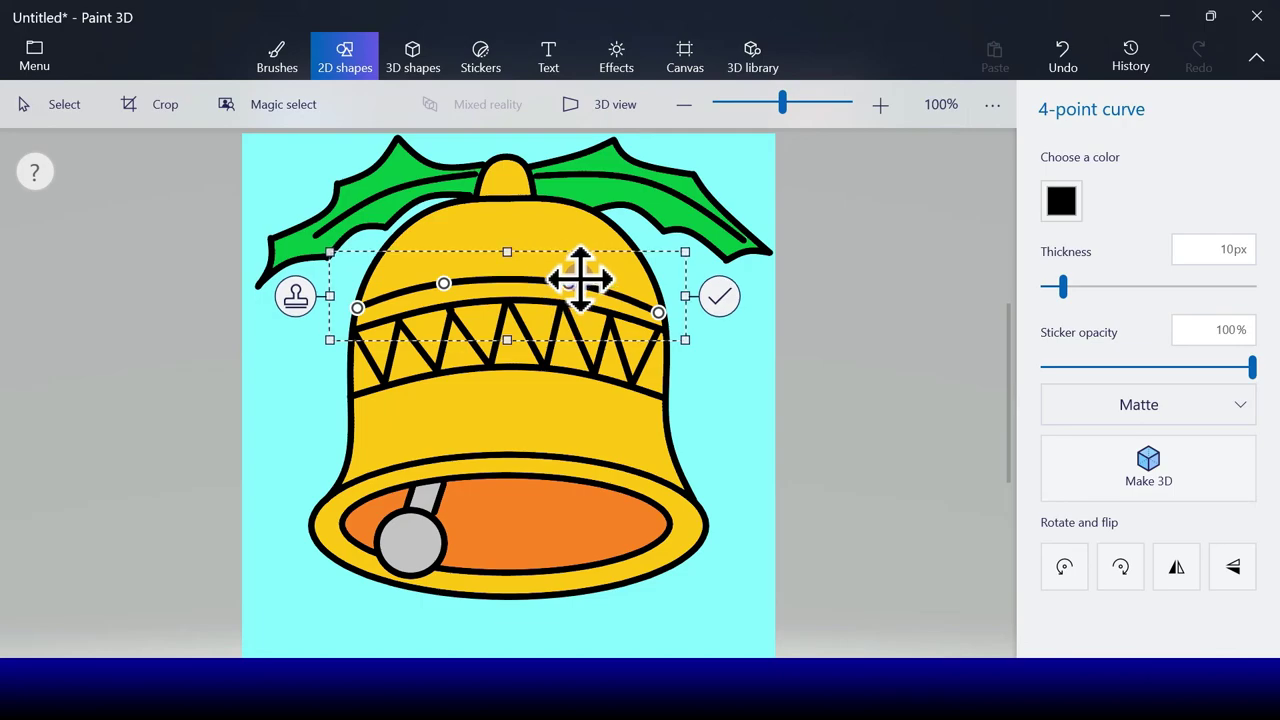
{"action": "mouse_move", "coordinate": [662, 311]}
{"action": "left_mouse_down"}
{"action": "mouse_move", "coordinate": [651, 273]}
{"action": "mouse_move", "coordinate": [655, 301]}
{"action": "left_mouse_up"}
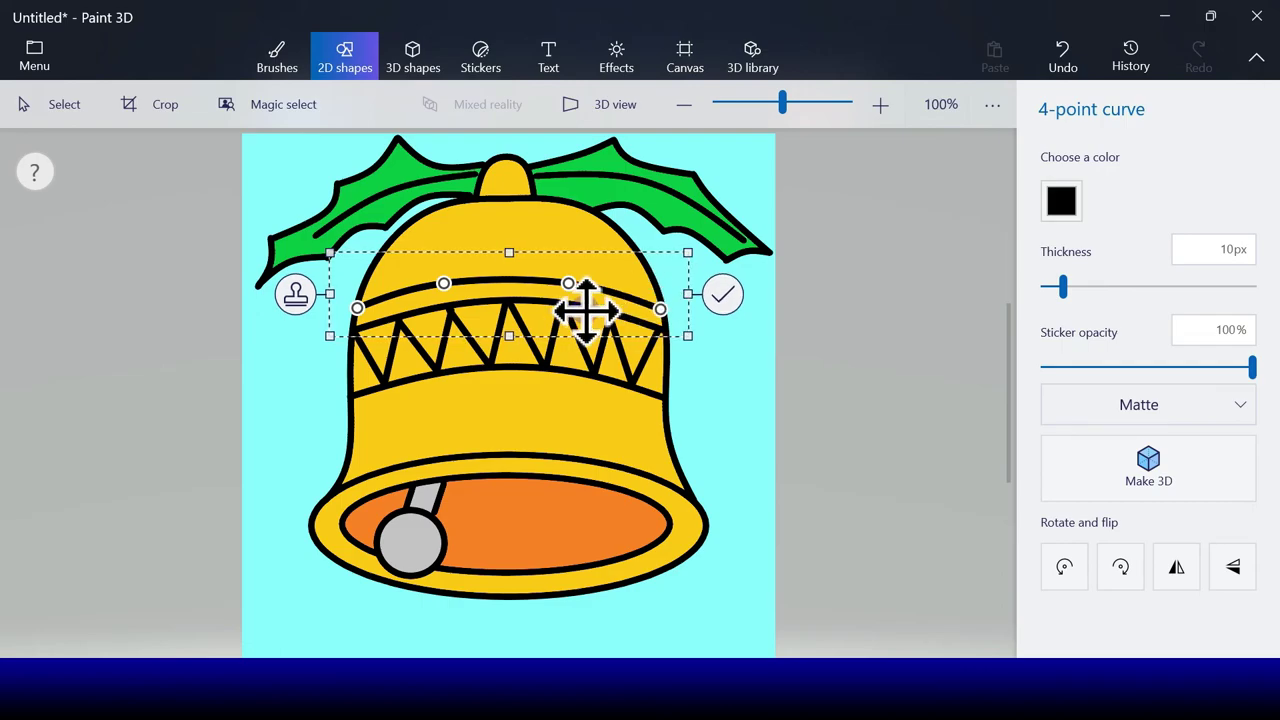
{"action": "left_click_drag", "start_coordinate": [522, 289], "coordinate": [522, 288]}
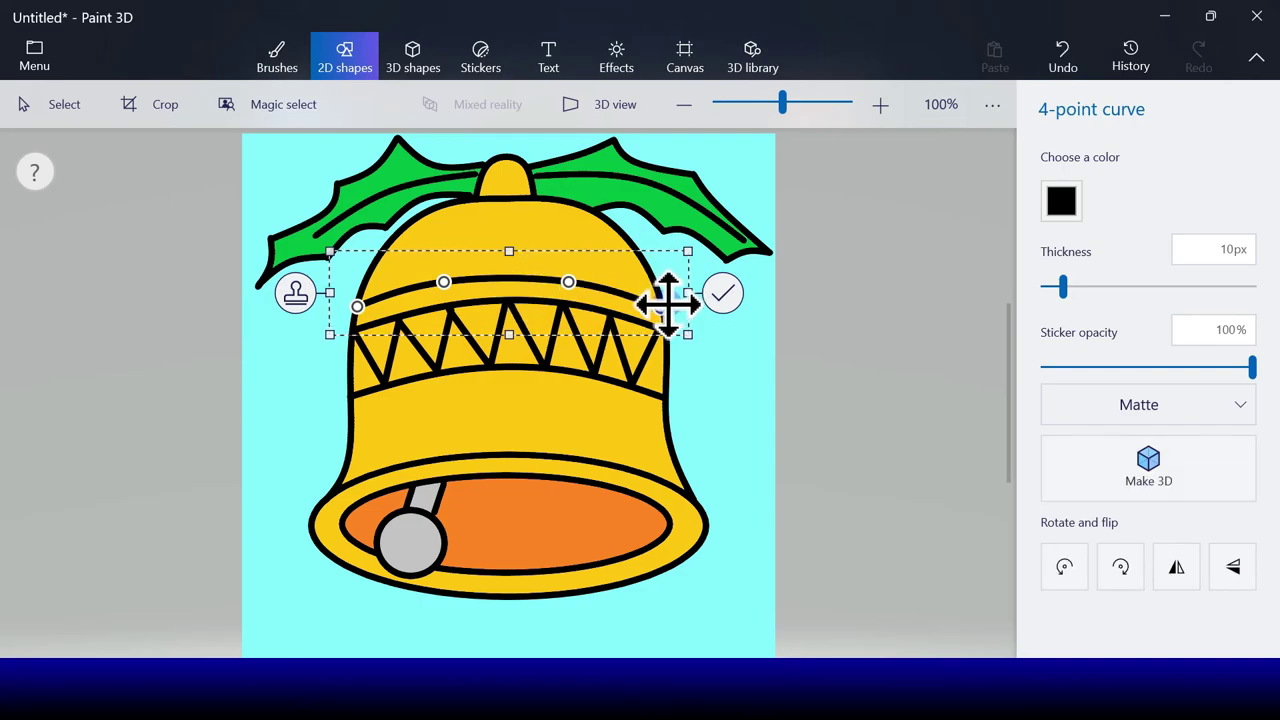
{"action": "left_click_drag", "start_coordinate": [665, 309], "coordinate": [655, 298]}
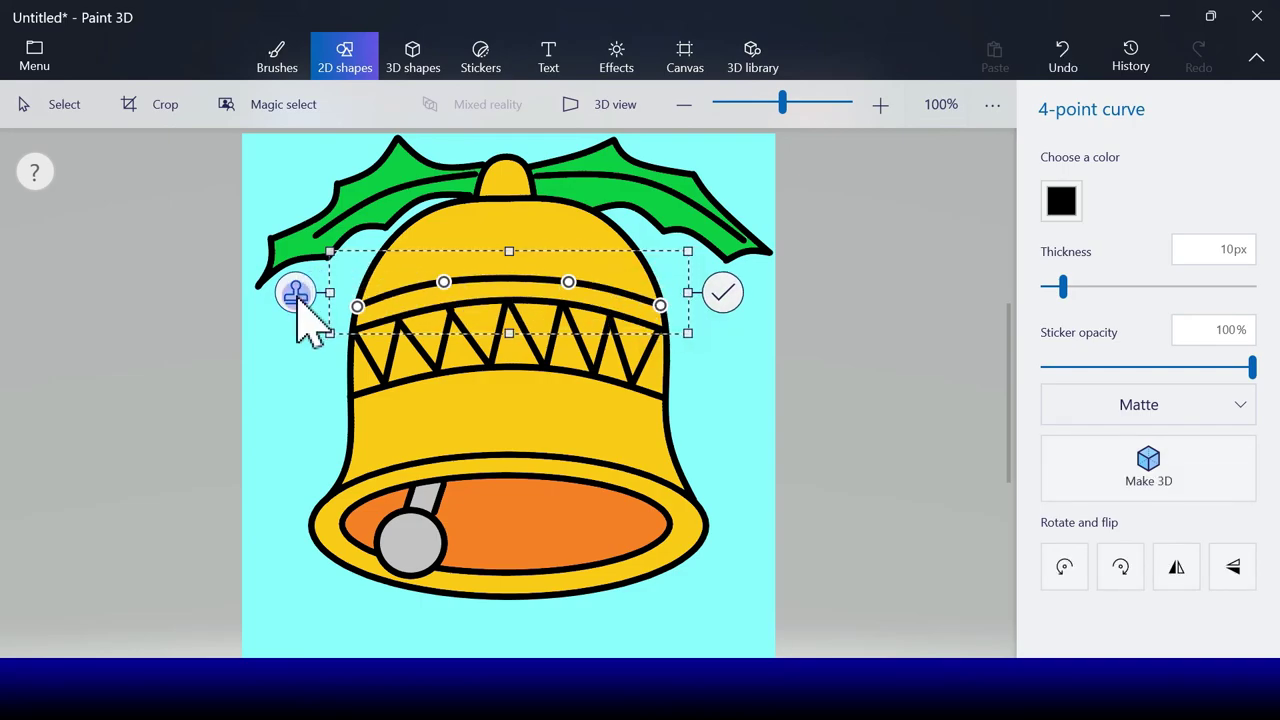
Step: Place a duplicate of the arched curve just below the zigzag band and adjust it to meet the bell's sides
{"action": "left_click_drag", "start_coordinate": [497, 289], "coordinate": [485, 403]}
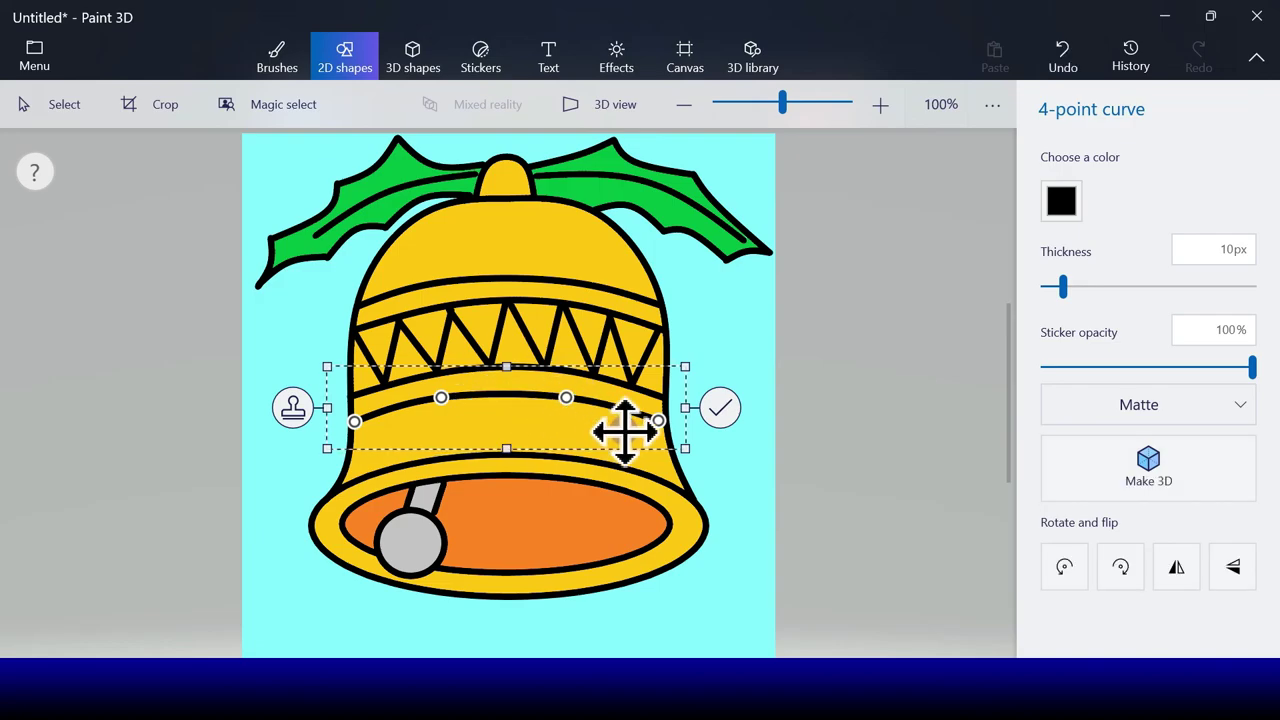
{"action": "left_click_drag", "start_coordinate": [685, 412], "coordinate": [690, 411]}
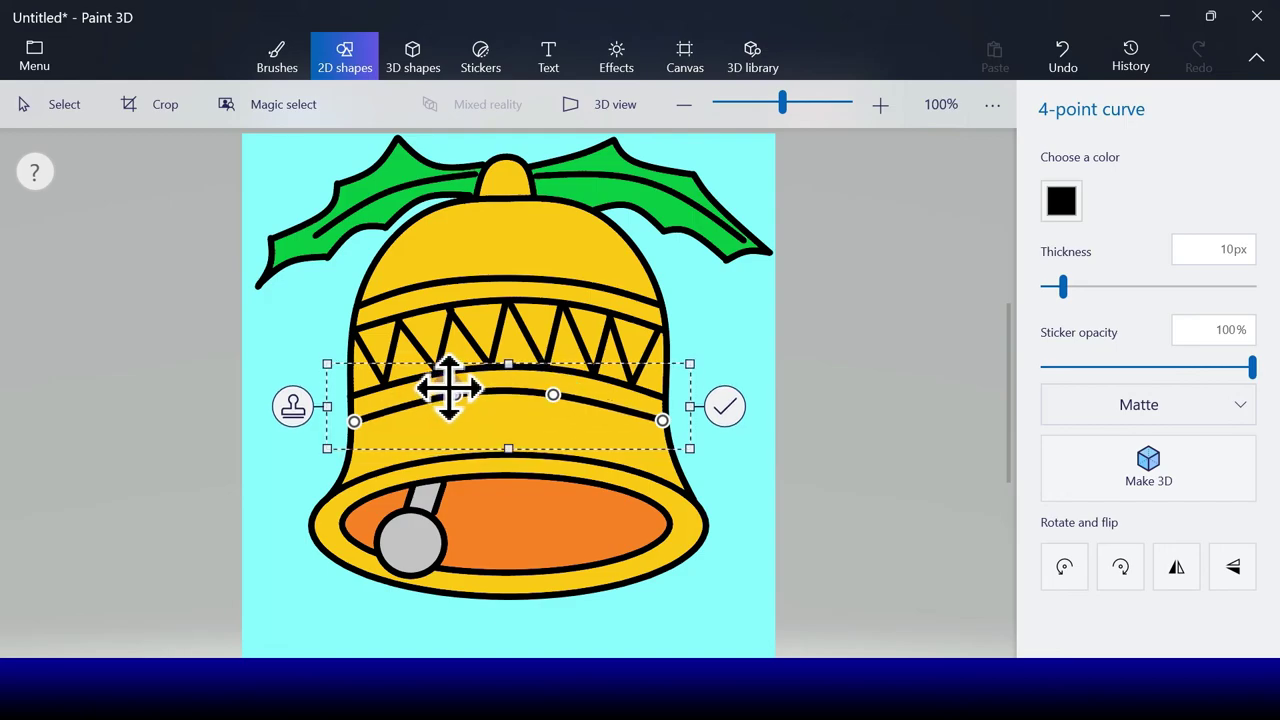
{"action": "left_click_drag", "start_coordinate": [555, 401], "coordinate": [567, 398]}
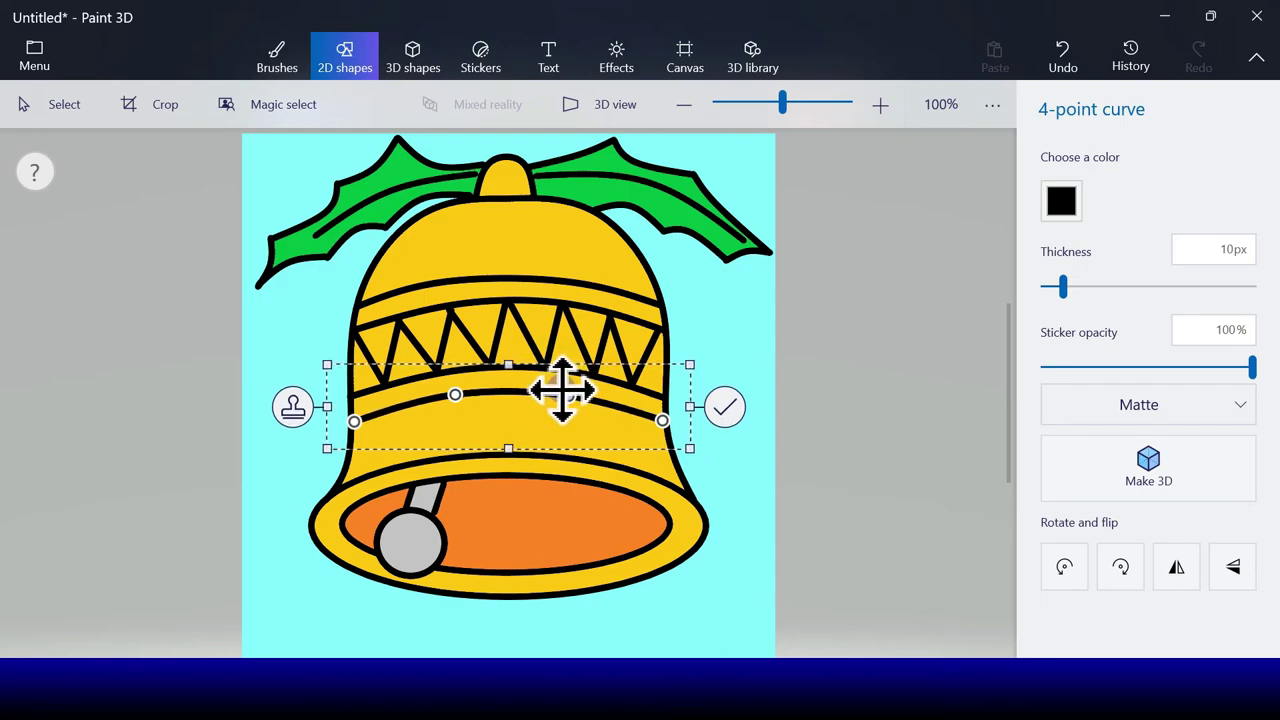
{"action": "left_click", "coordinate": [724, 408]}
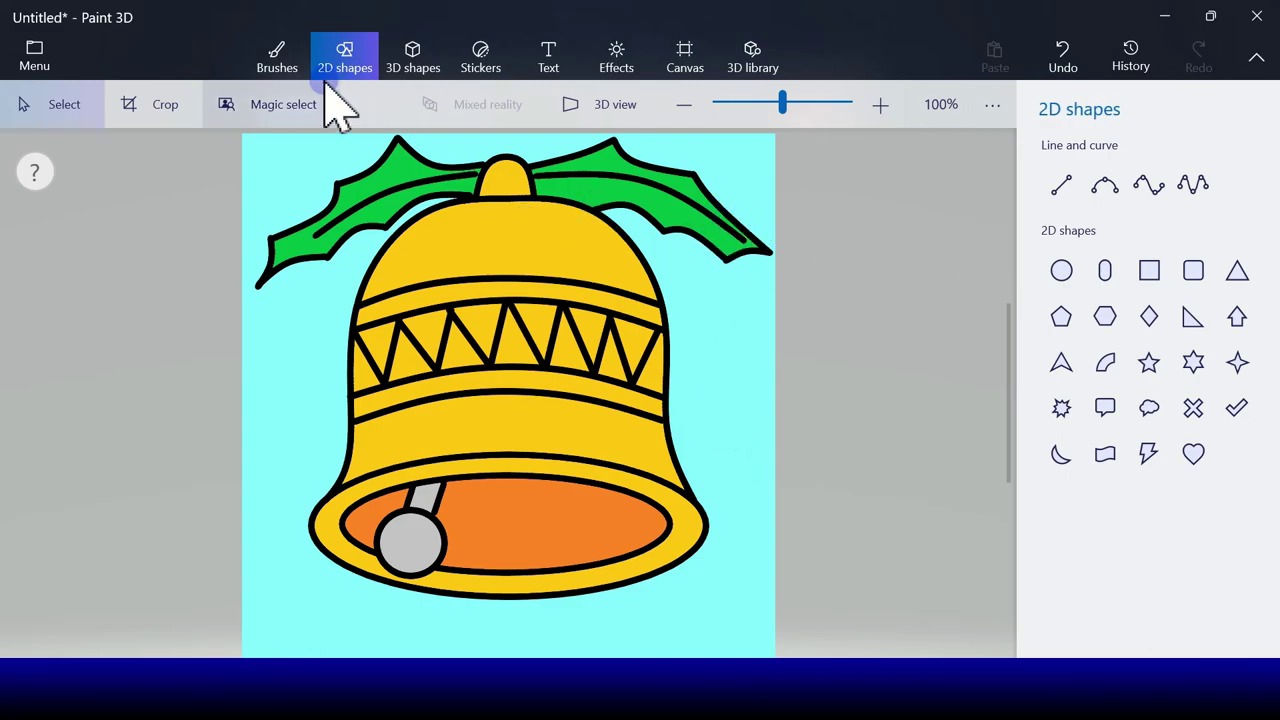
Step: Fill the narrow strips above and below the zigzag band with white
{"action": "left_click", "coordinate": [286, 66]}
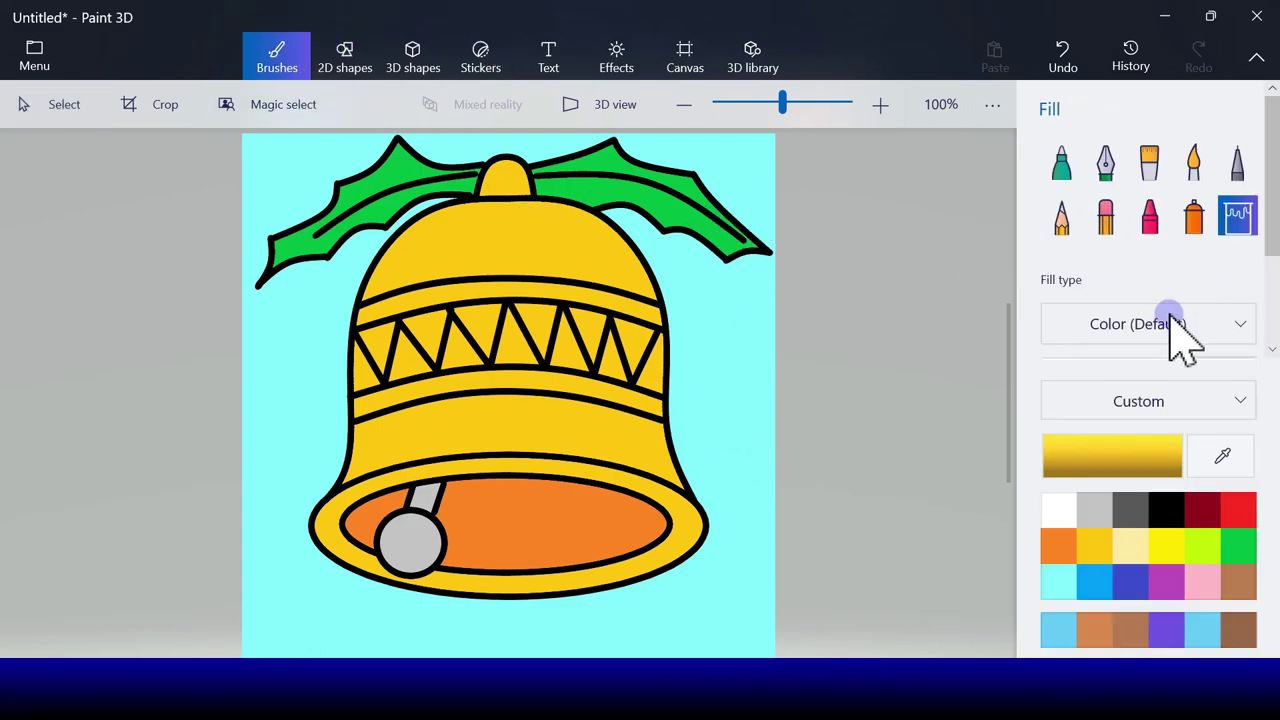
{"action": "left_click", "coordinate": [1066, 503]}
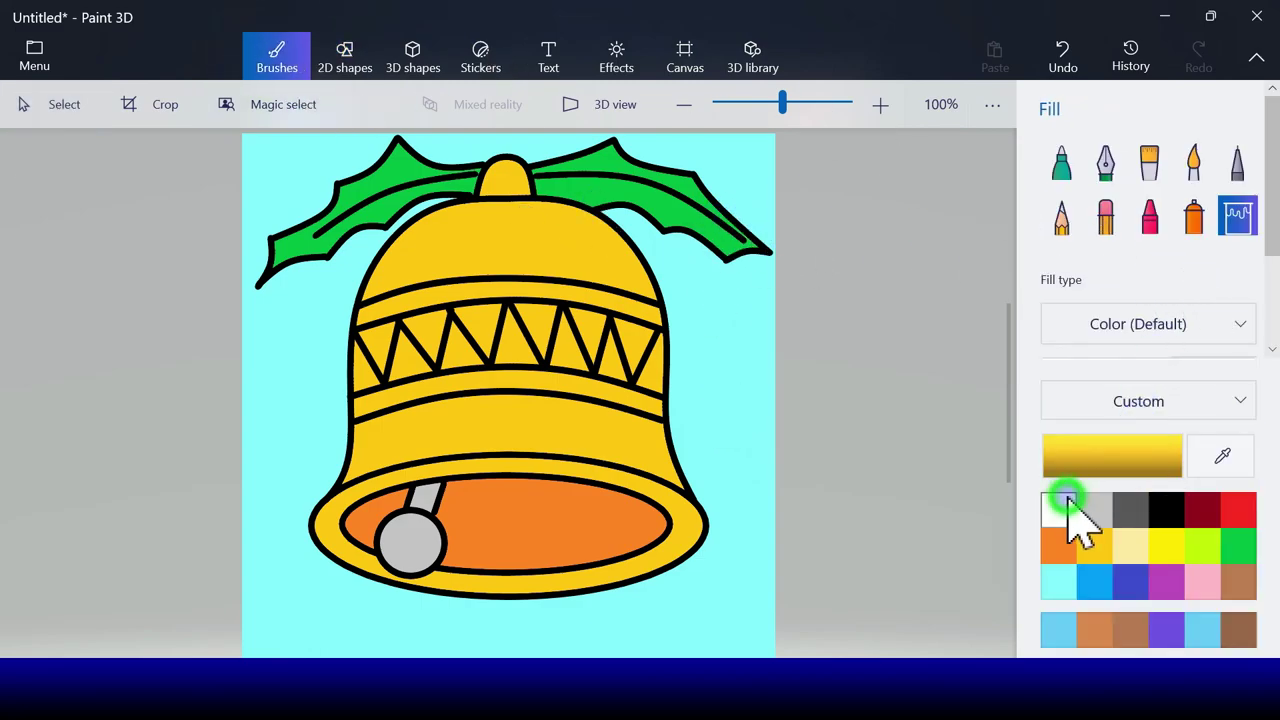
{"action": "left_click", "coordinate": [583, 296]}
{"action": "left_click", "coordinate": [572, 383]}
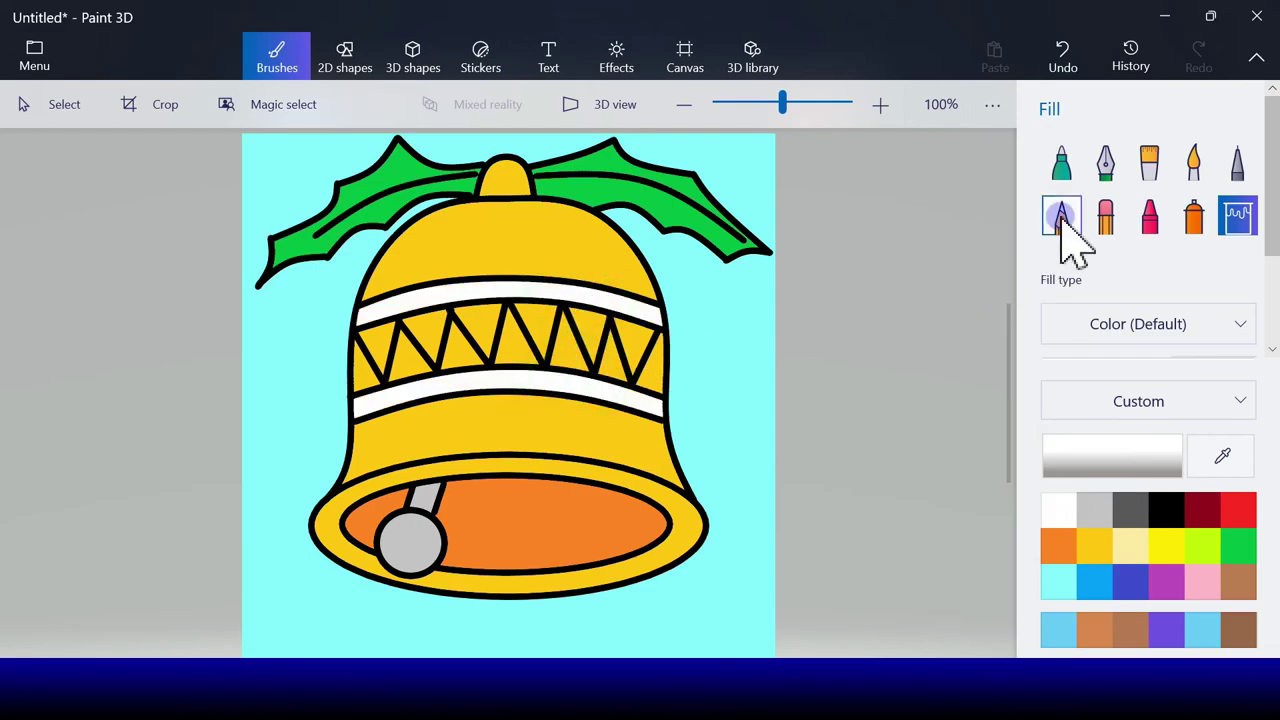
Step: Fill all the upward-pointing triangles of the zigzag band, including the partial ones at both ends, with dark blue
{"action": "left_click", "coordinate": [1100, 510]}
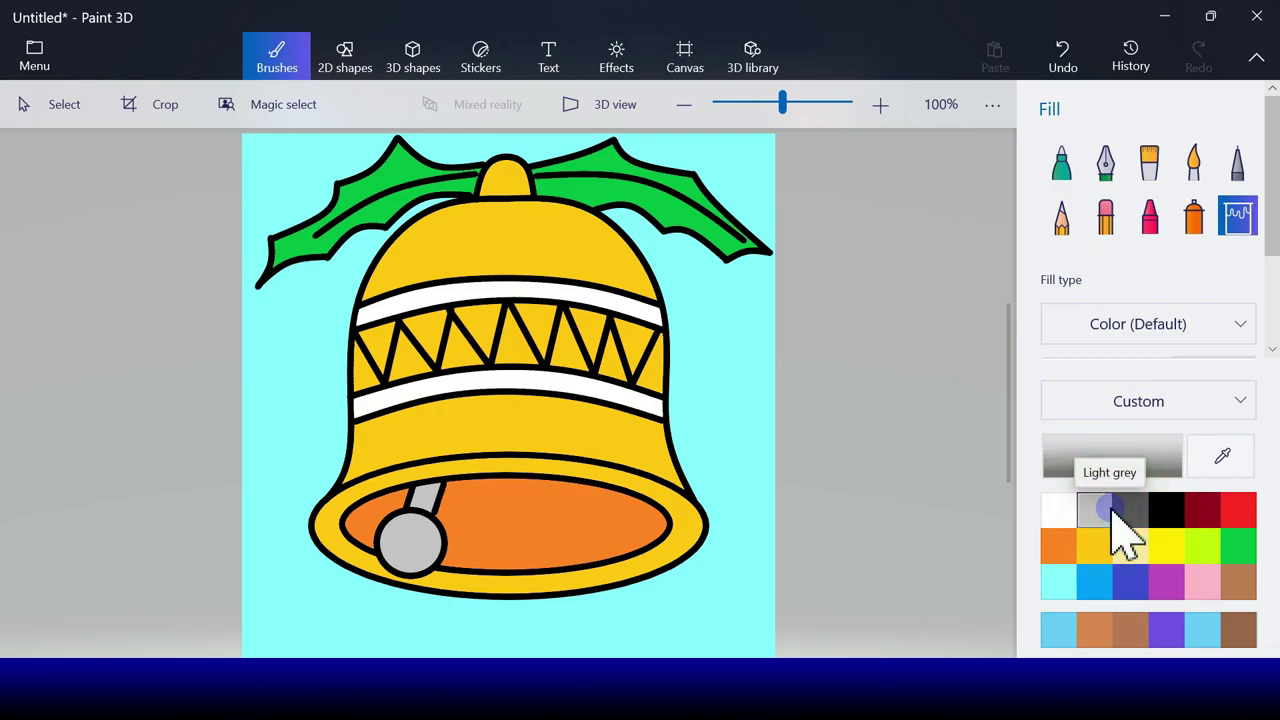
{"action": "left_click", "coordinate": [652, 364]}
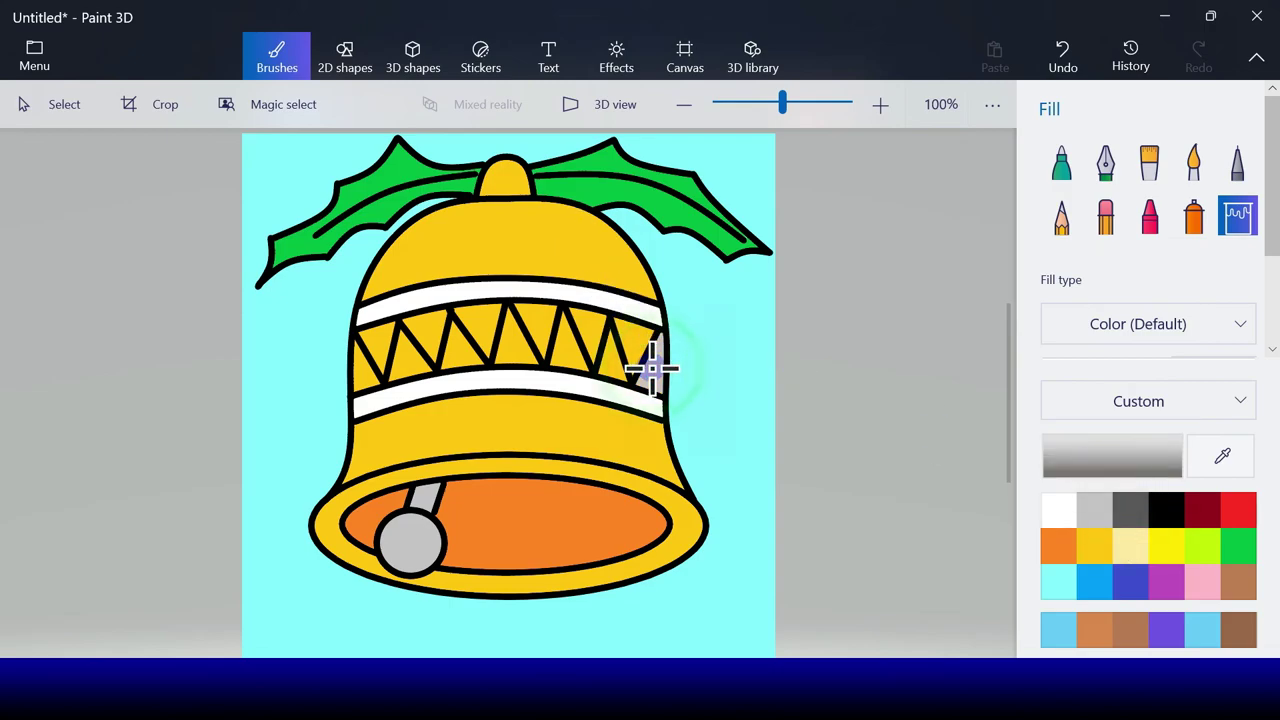
{"action": "left_click", "coordinate": [1130, 582]}
{"action": "left_click", "coordinate": [652, 366]}
{"action": "left_click", "coordinate": [609, 364]}
{"action": "left_click", "coordinate": [557, 352]}
{"action": "left_click", "coordinate": [515, 353]}
{"action": "left_click", "coordinate": [468, 355]}
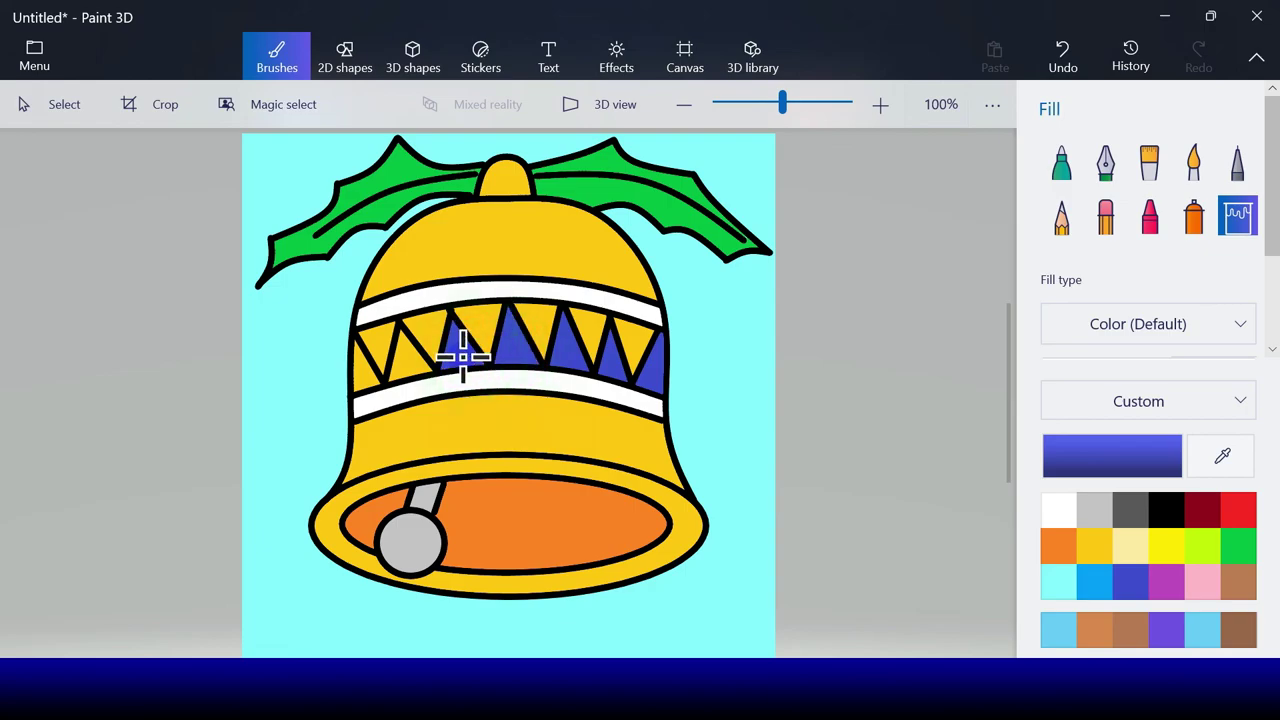
{"action": "left_click", "coordinate": [404, 365]}
{"action": "left_click", "coordinate": [363, 366]}
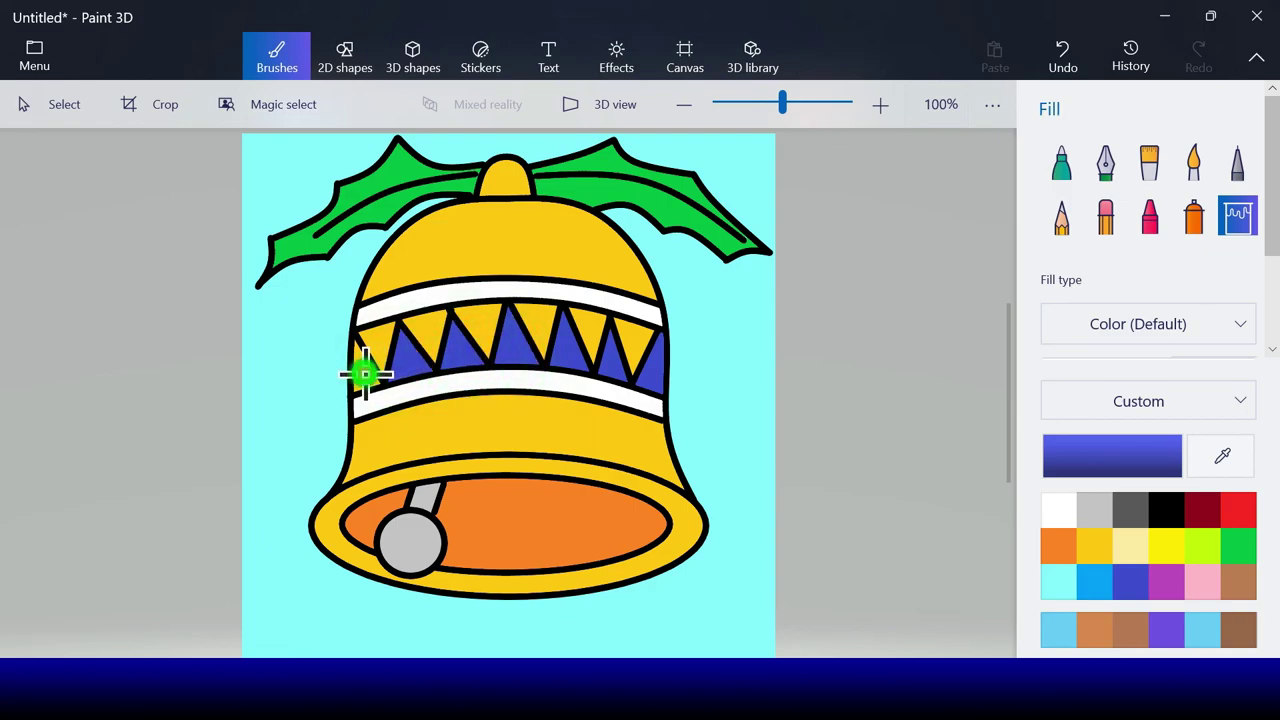
Step: Fill all six downward-pointing triangles of the zigzag band with red
{"action": "left_click", "coordinate": [1238, 512]}
{"action": "left_click", "coordinate": [632, 335]}
{"action": "left_click", "coordinate": [591, 322]}
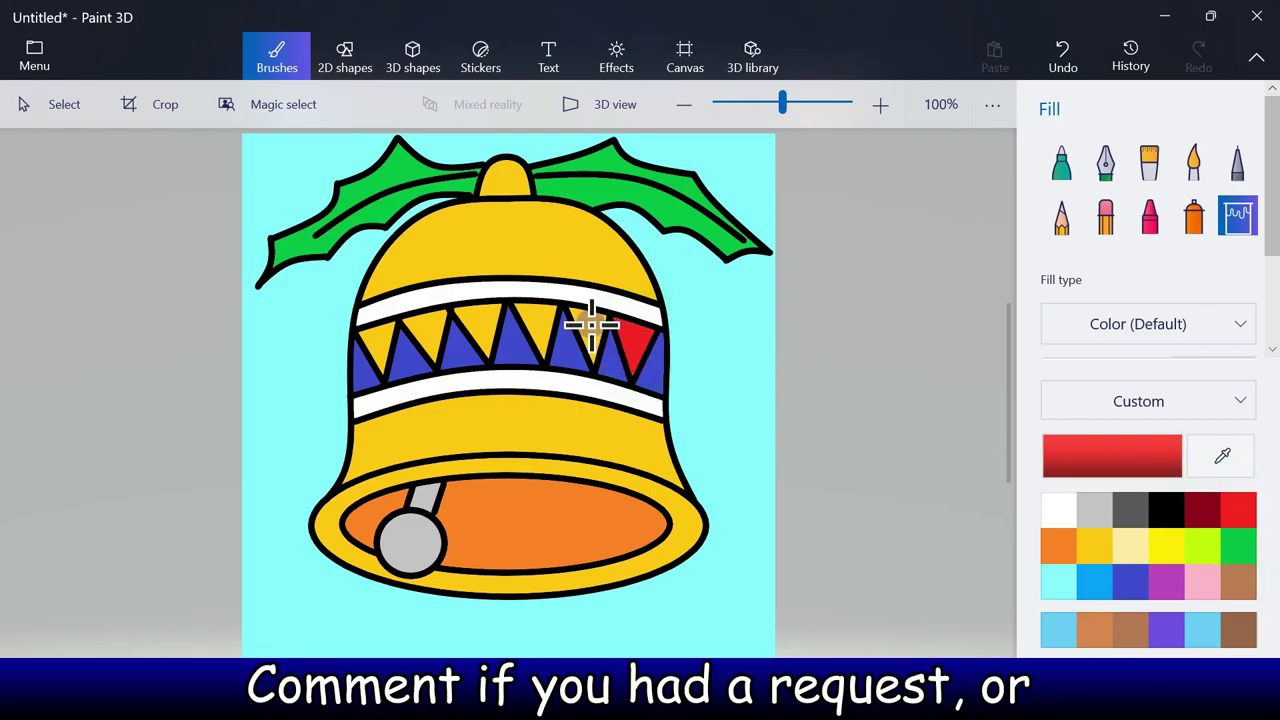
{"action": "left_click", "coordinate": [533, 316]}
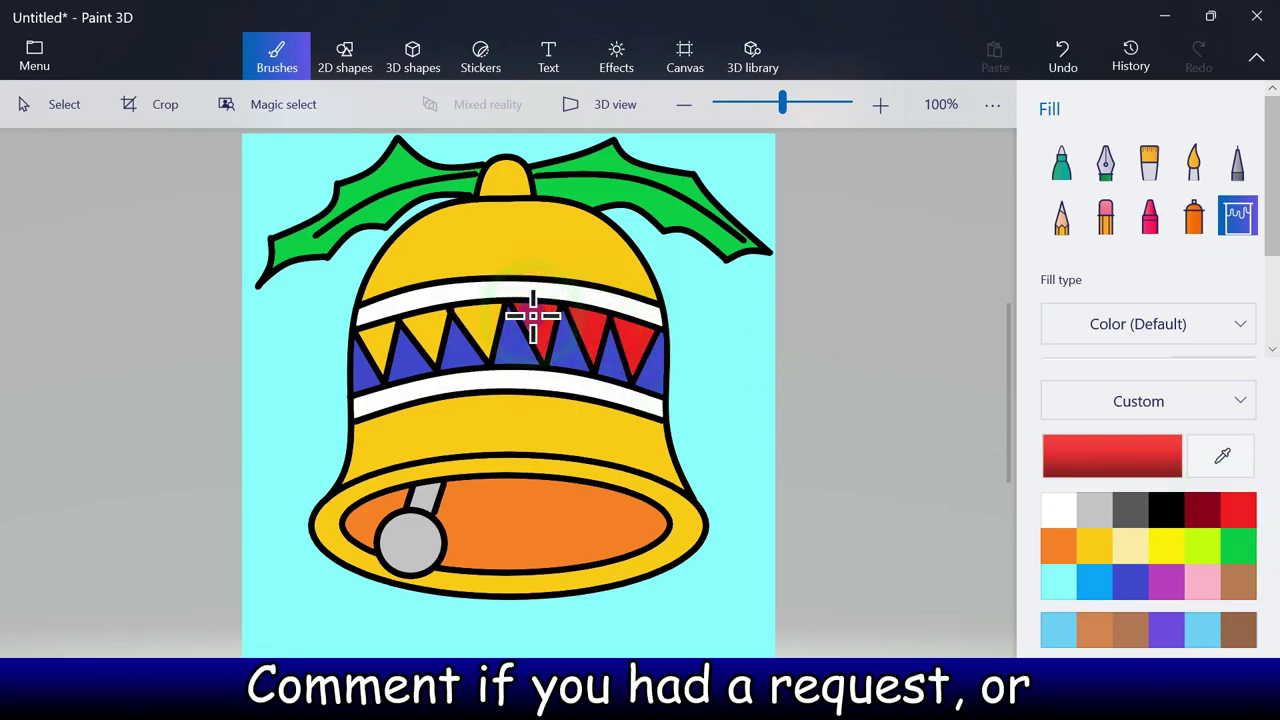
{"action": "left_click", "coordinate": [482, 318]}
{"action": "left_click", "coordinate": [433, 327]}
{"action": "left_click", "coordinate": [382, 342]}
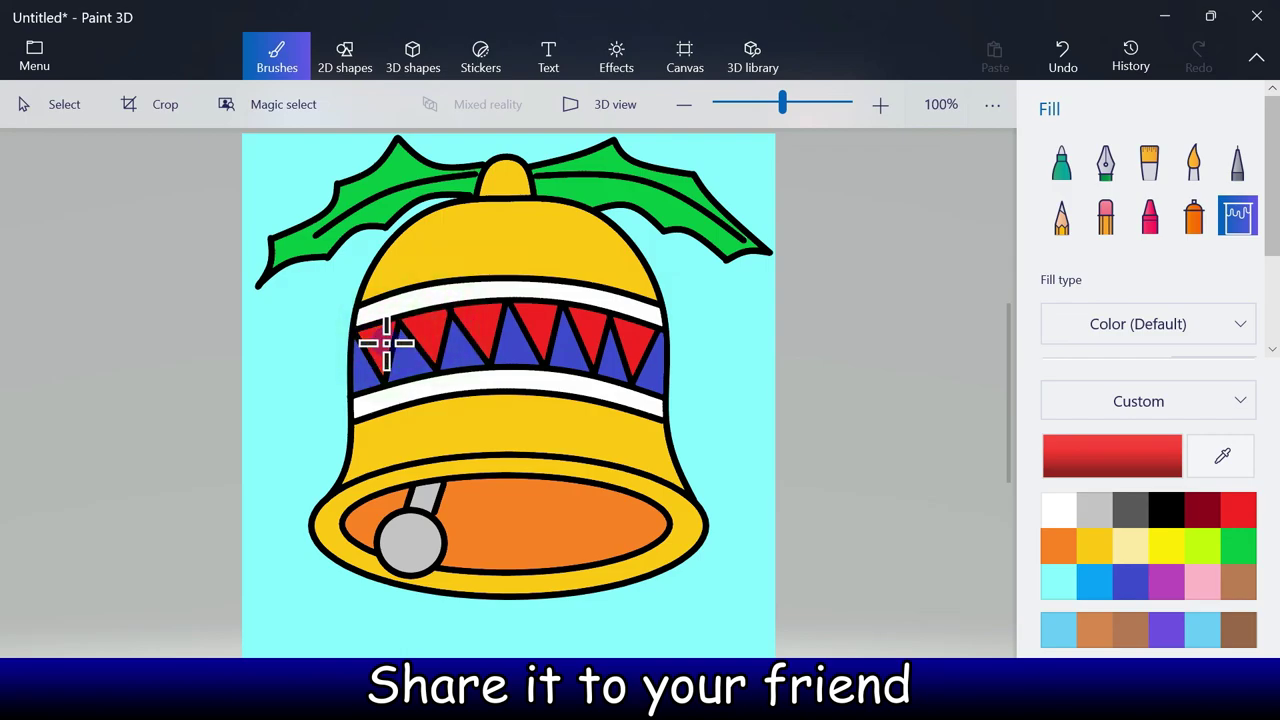